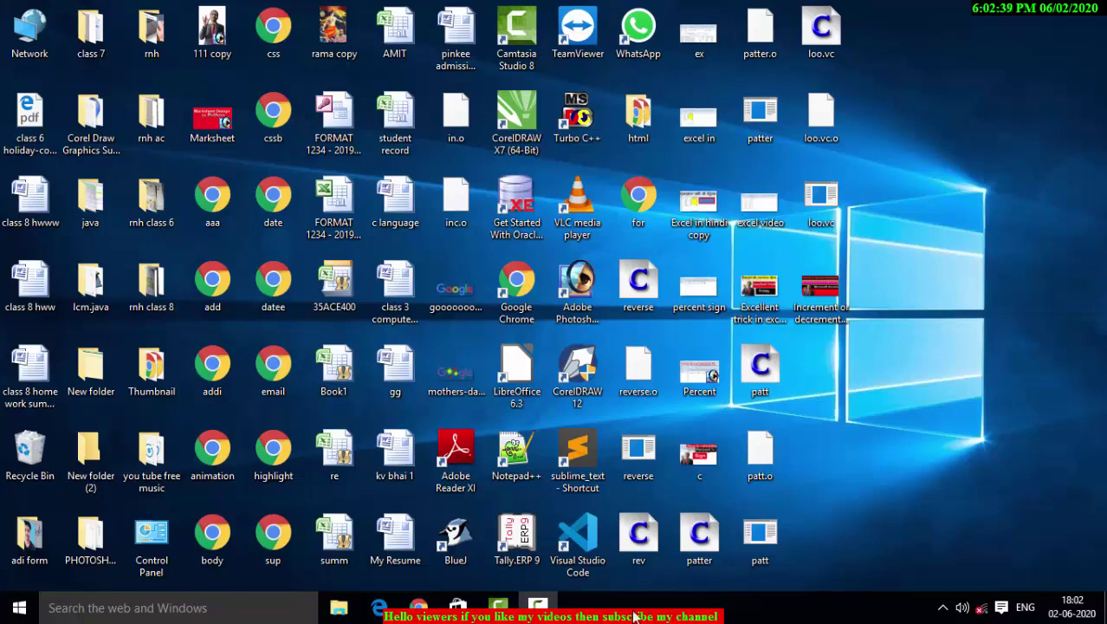
Launch Access and create a new blank database named Database264
left_click(18, 614)
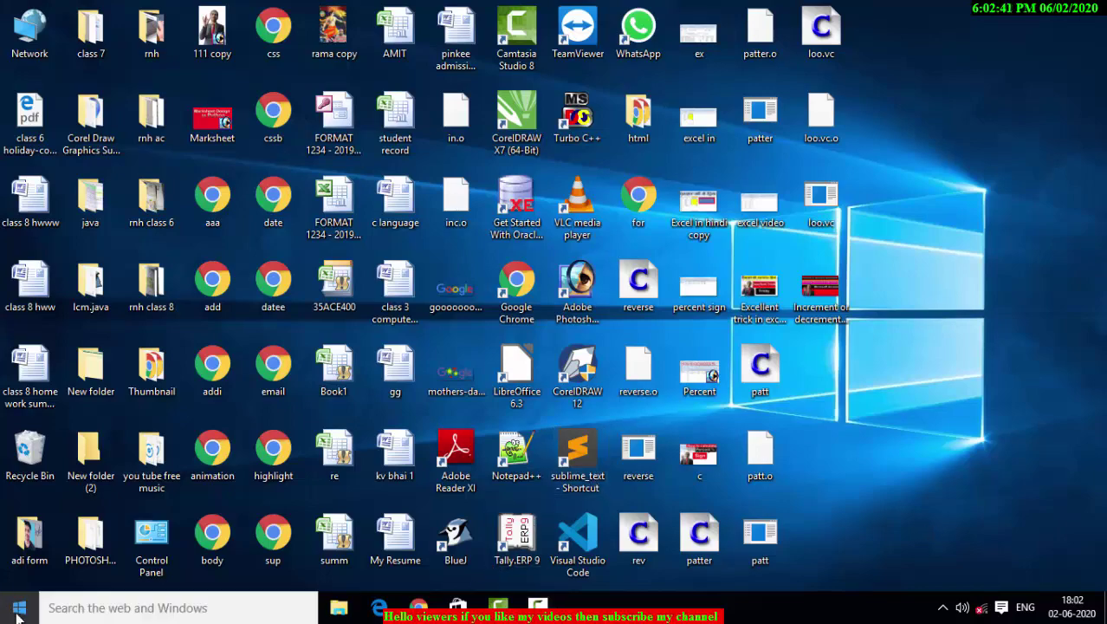
left_click(95, 232)
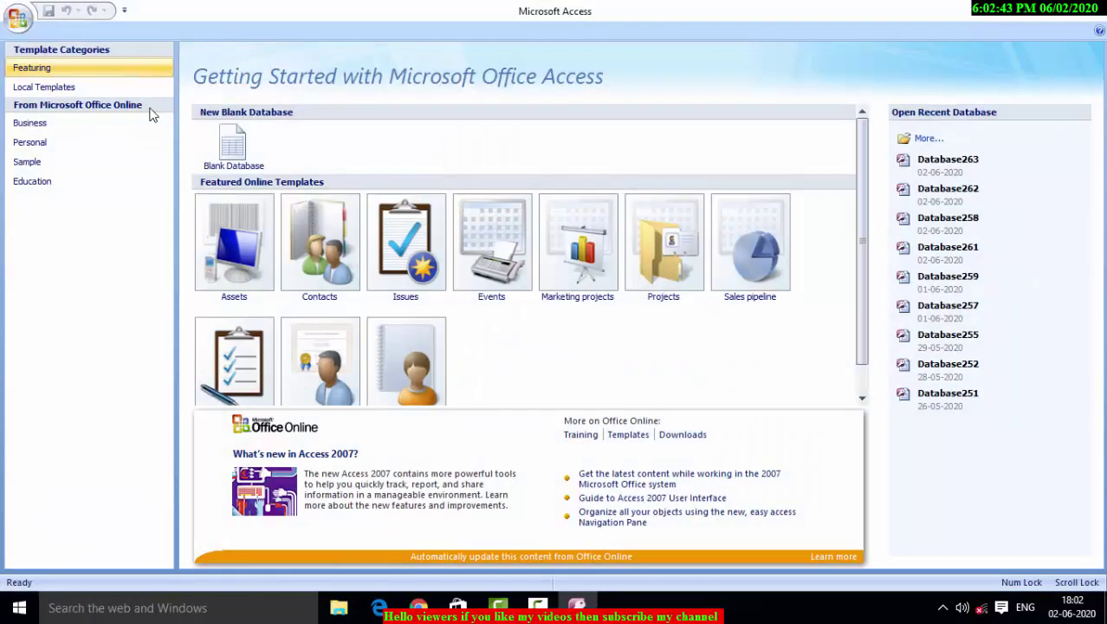
left_click(227, 141)
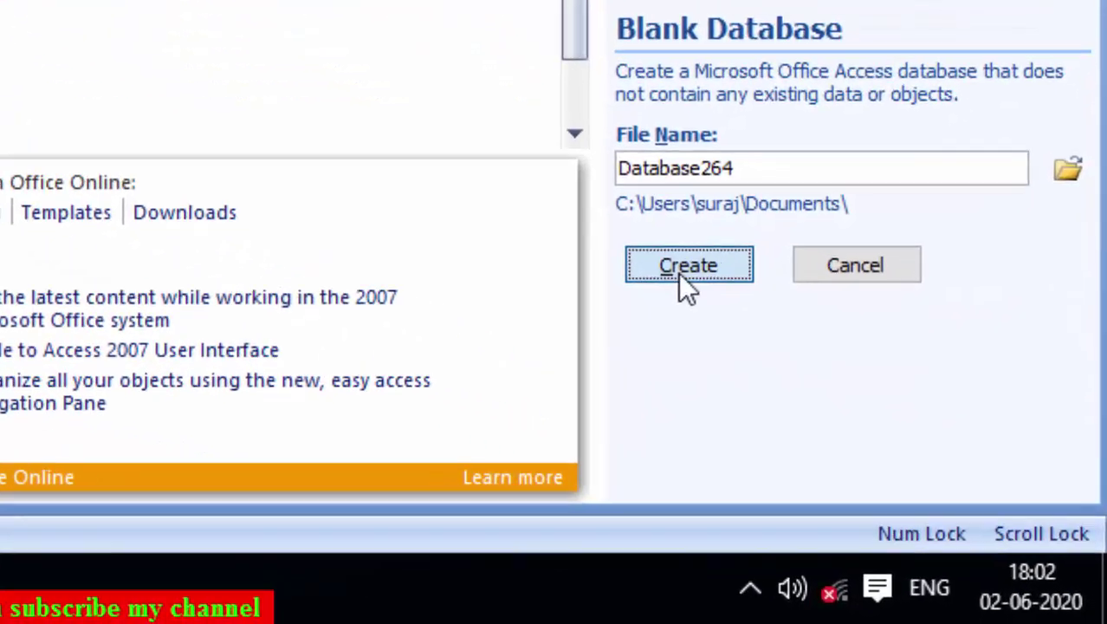
left_click(830, 386)
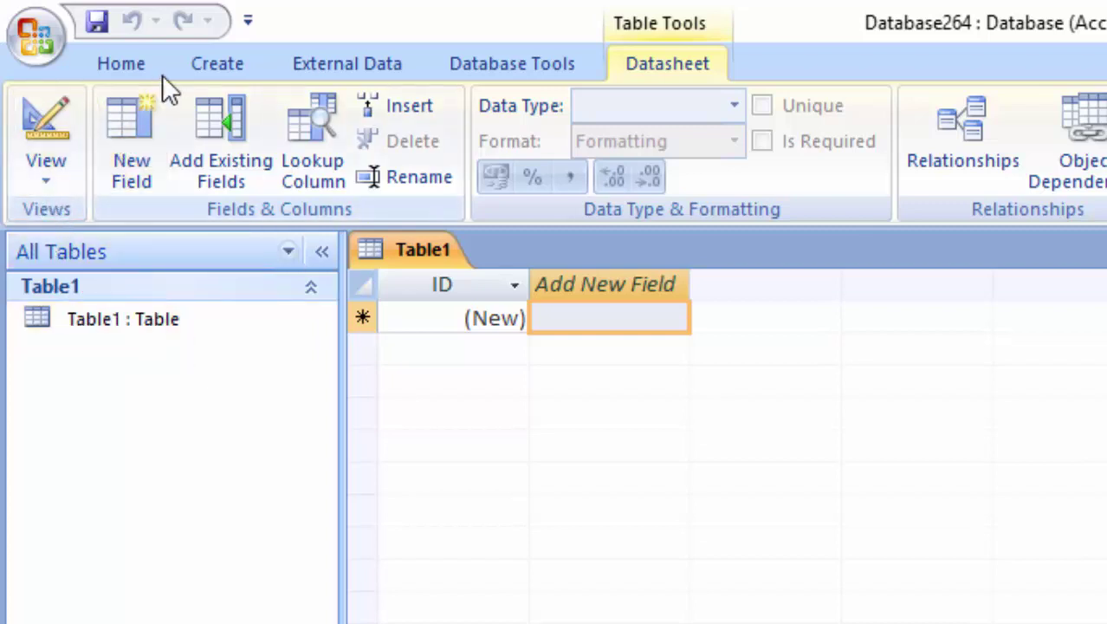
Start a new query with no tables in SQL view and clear the default SELECT text
left_click(201, 64)
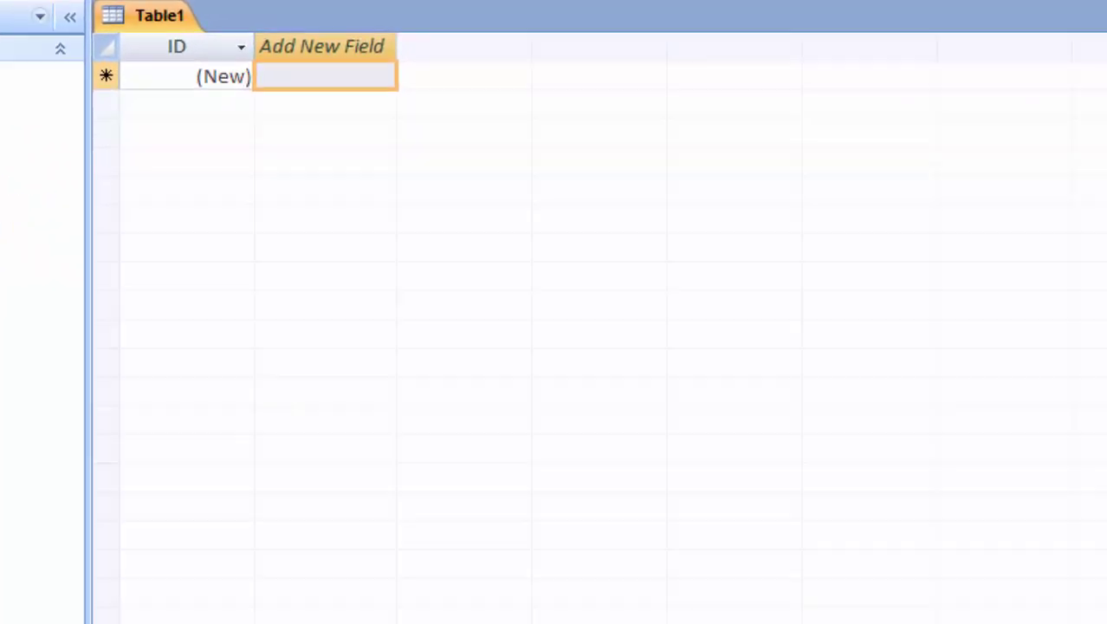
left_click(1010, 121)
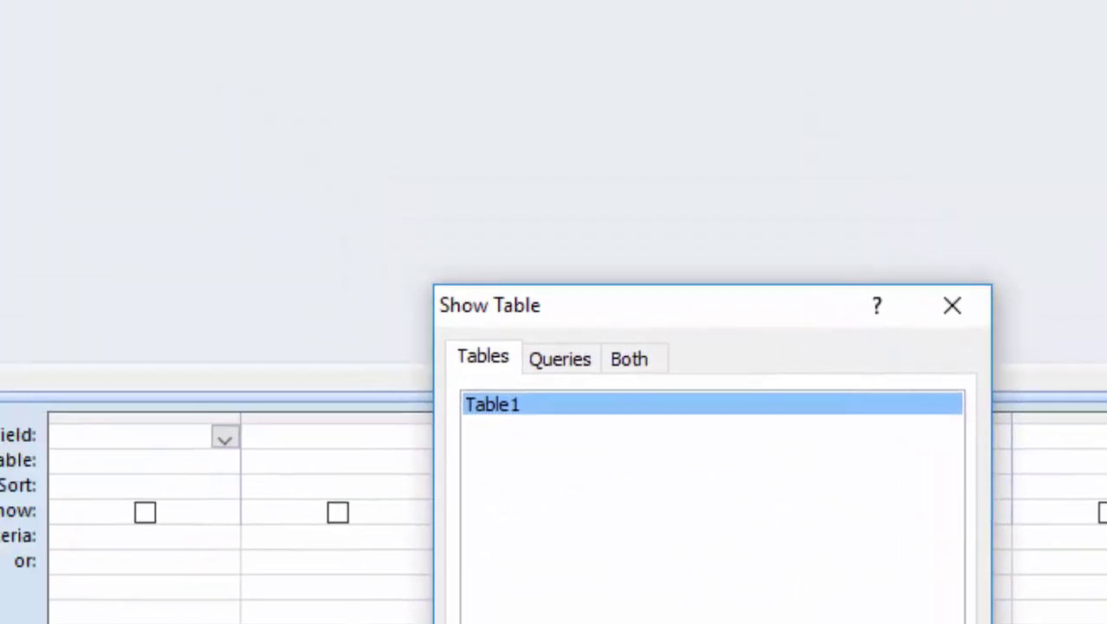
key("Escape")
left_click(44, 124)
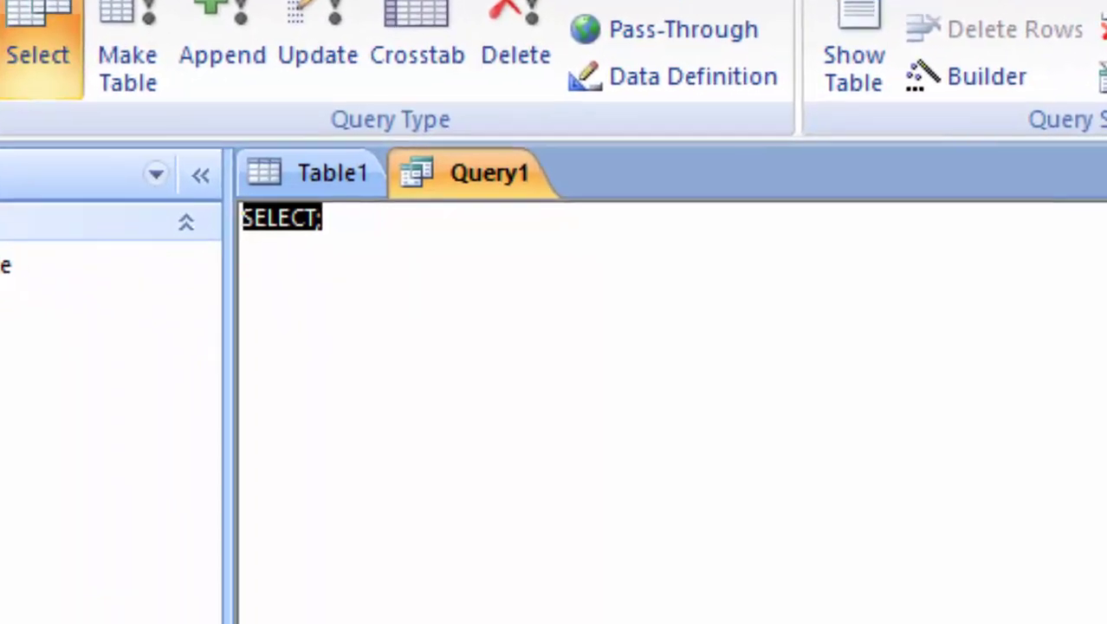
key("Delete")
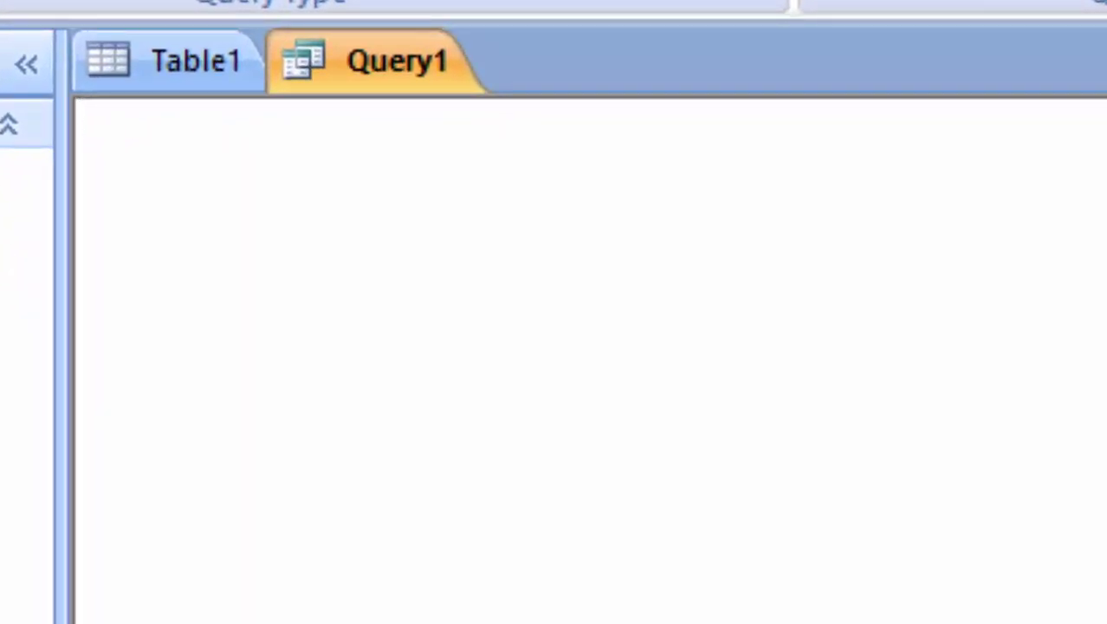
Type 'Create table Rank(' with a Rollnumber int NOT NULL PRIMARY KEY column
type("Create ")
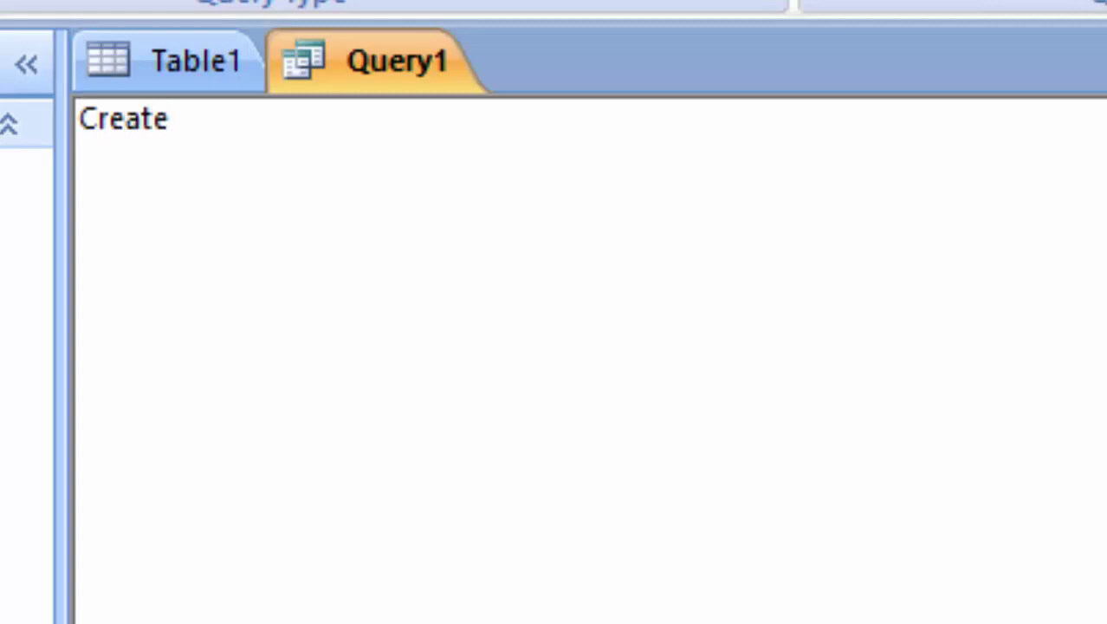
type("table")
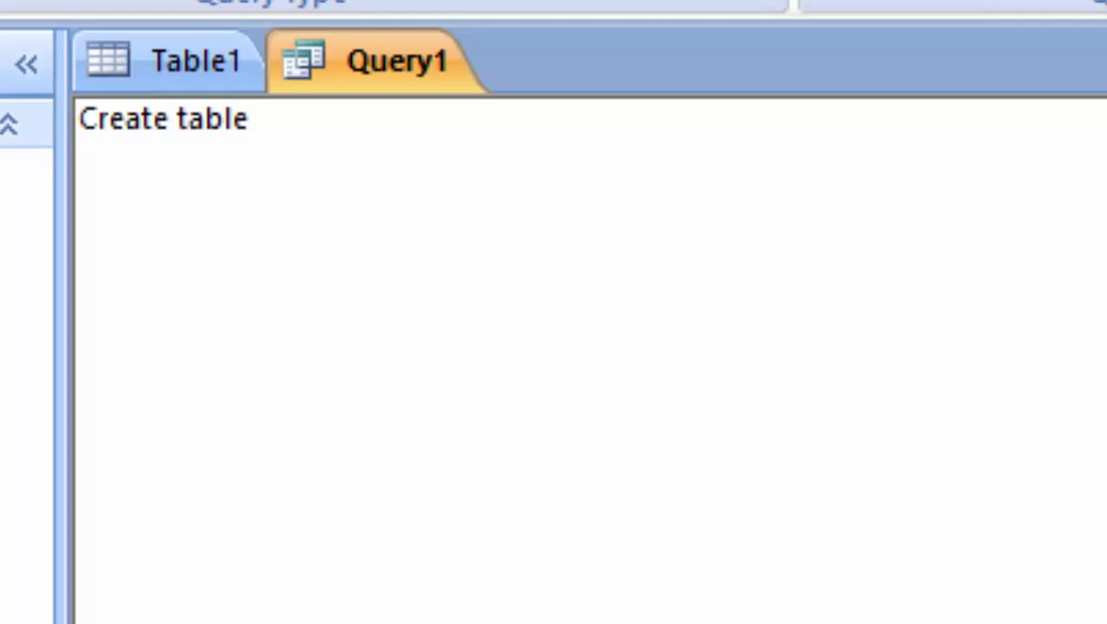
type(" Rand")
key("BackSpace")
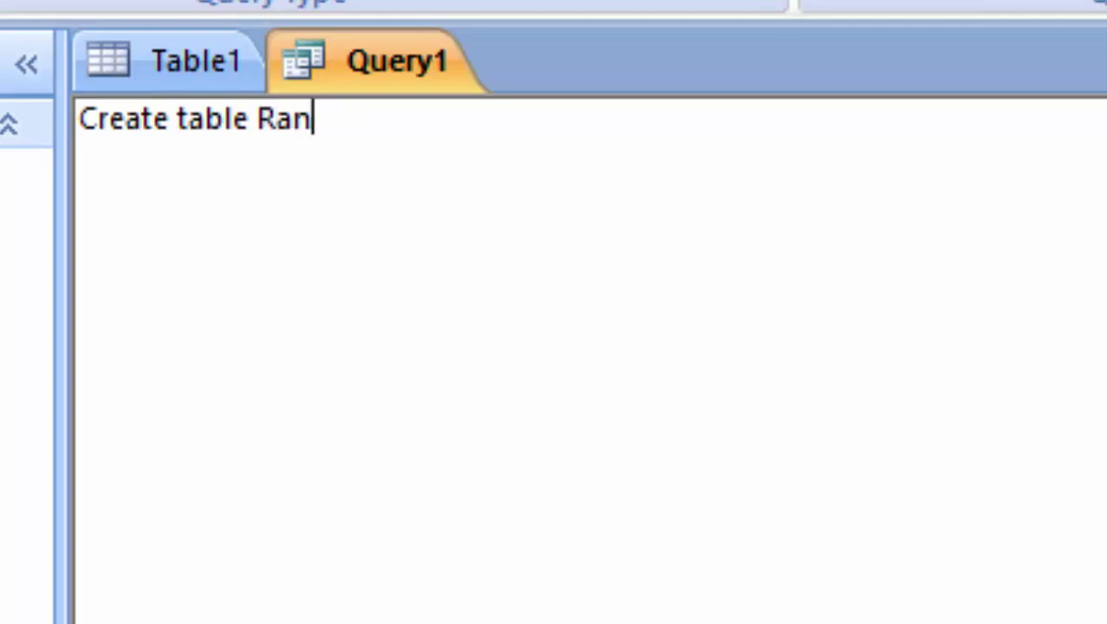
type("k")
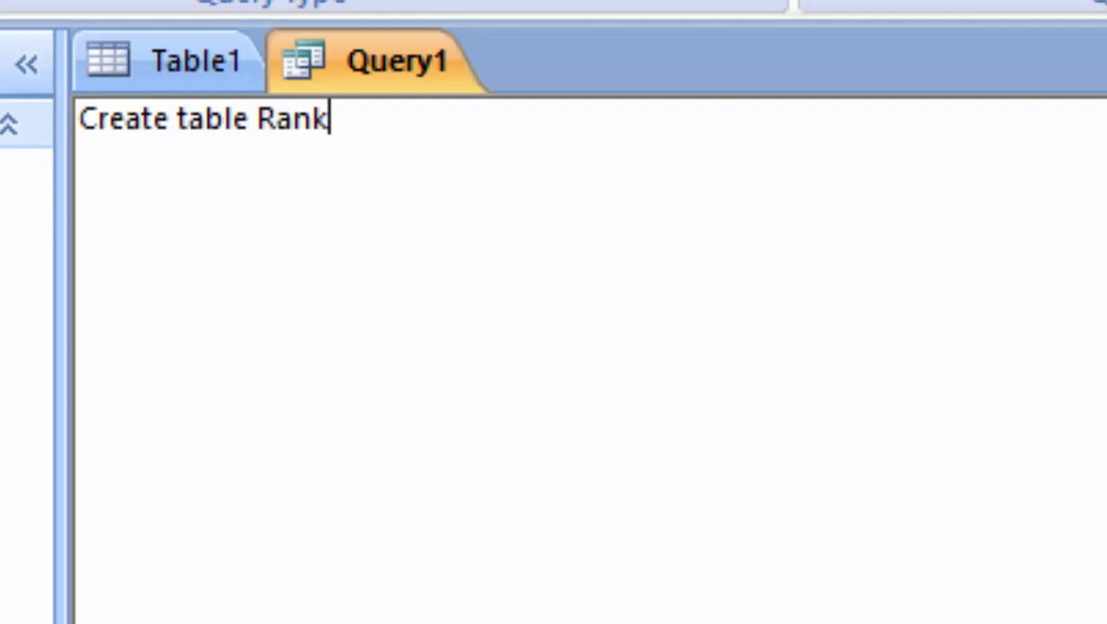
type("(")
key("Return")
type("Ro")
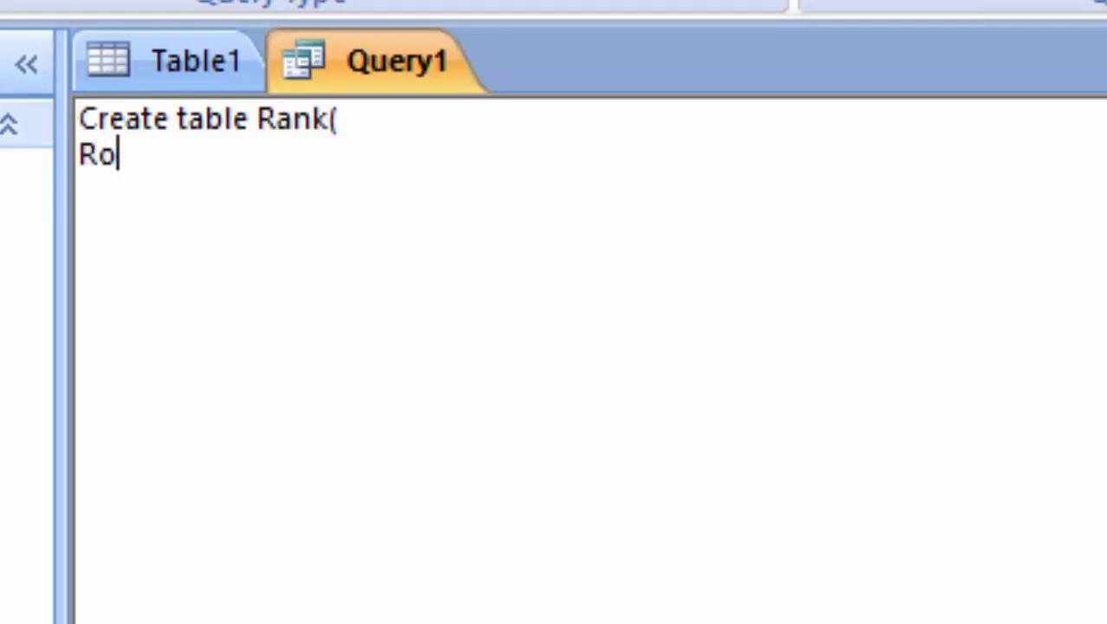
type("llnumbe")
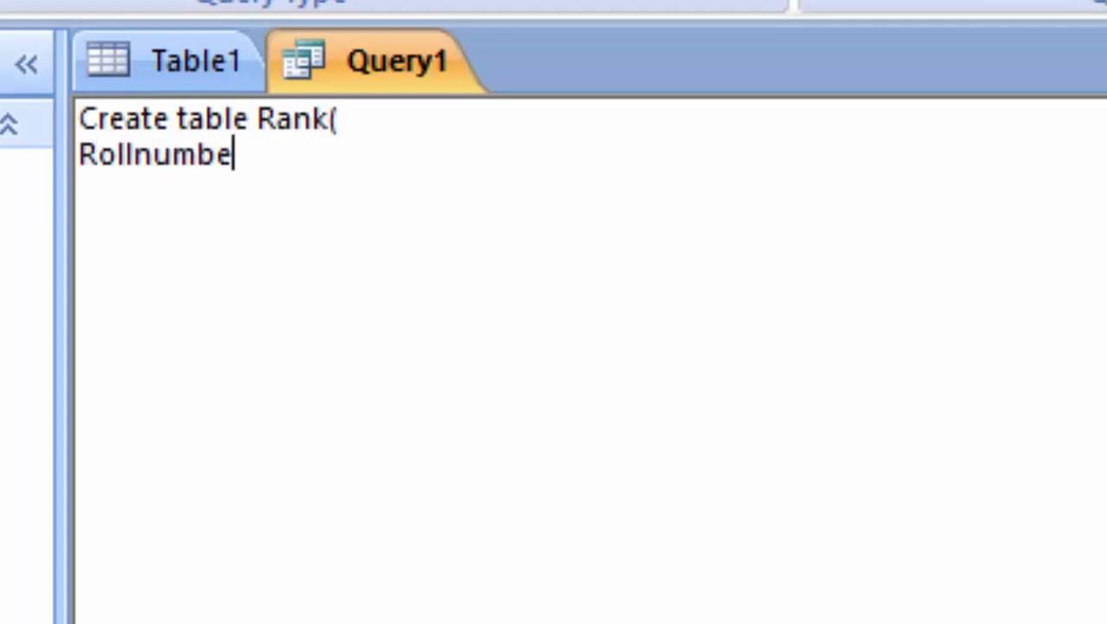
type("r")
type(" int")
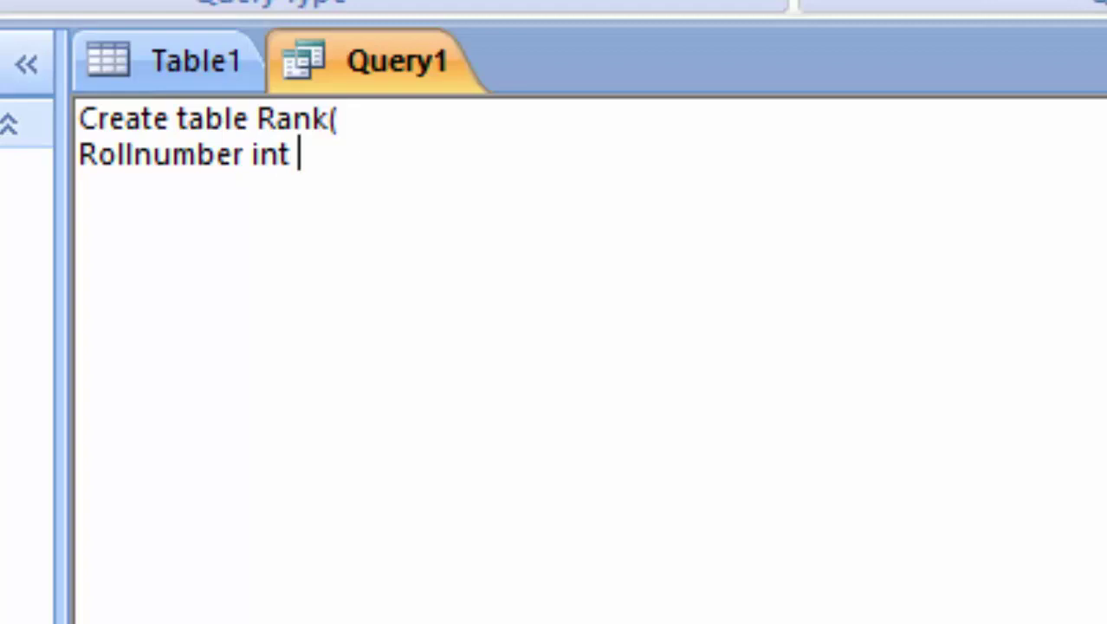
type(" NOT ")
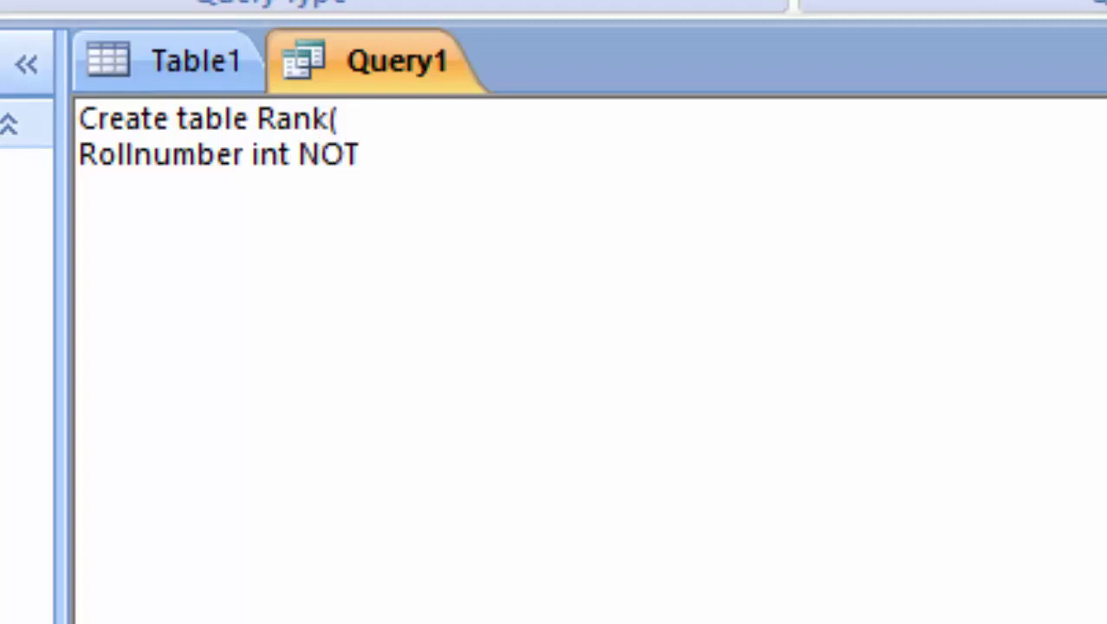
type("NULL PR")
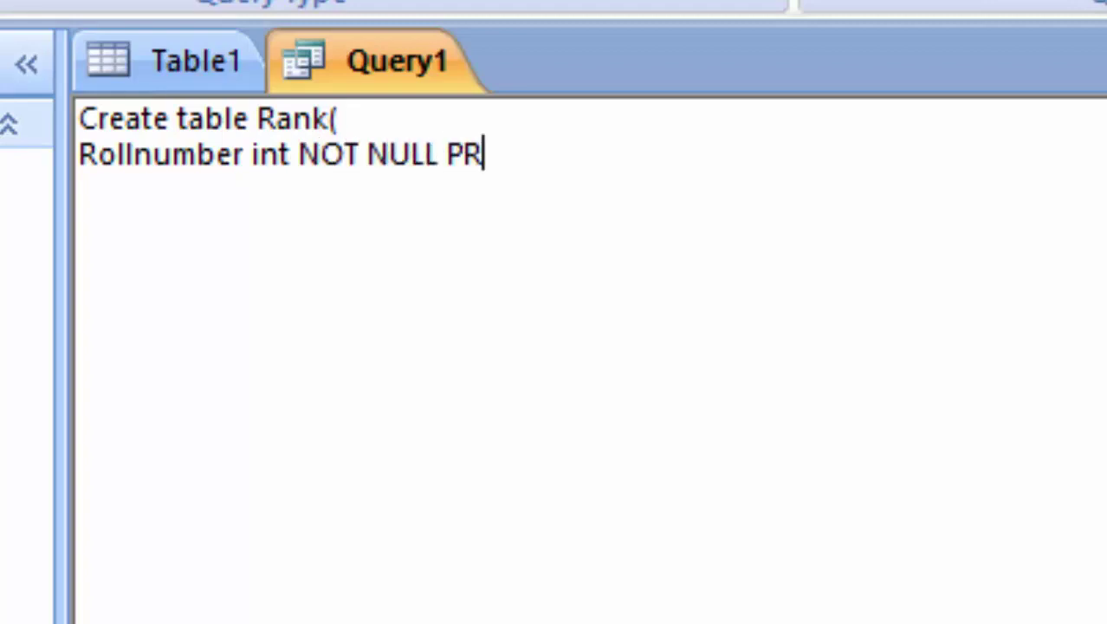
type("IMARY K")
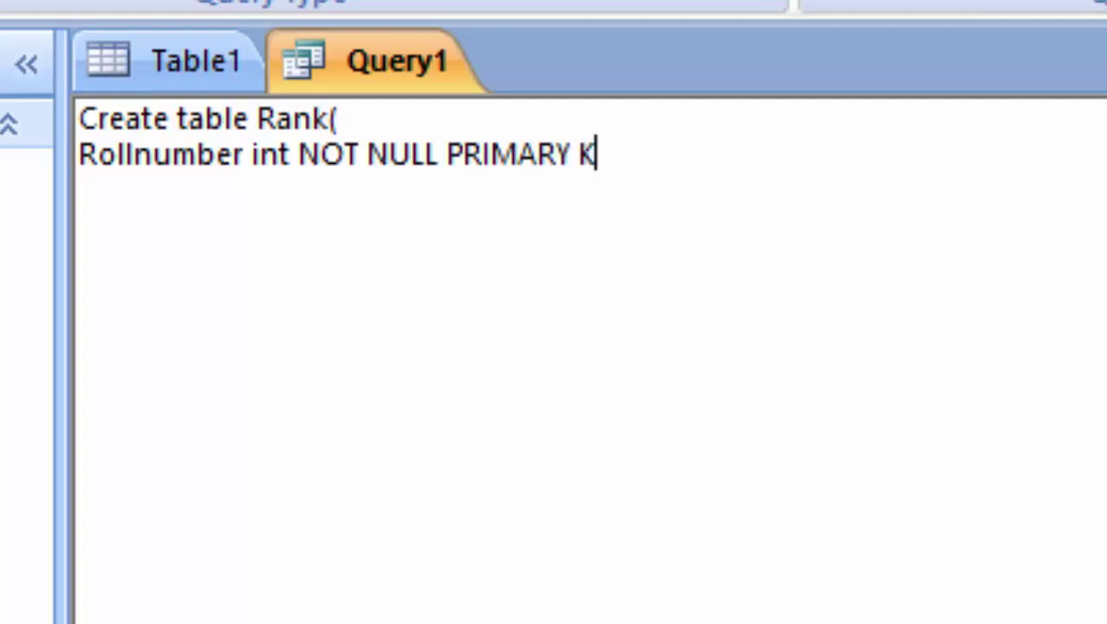
type("EY")
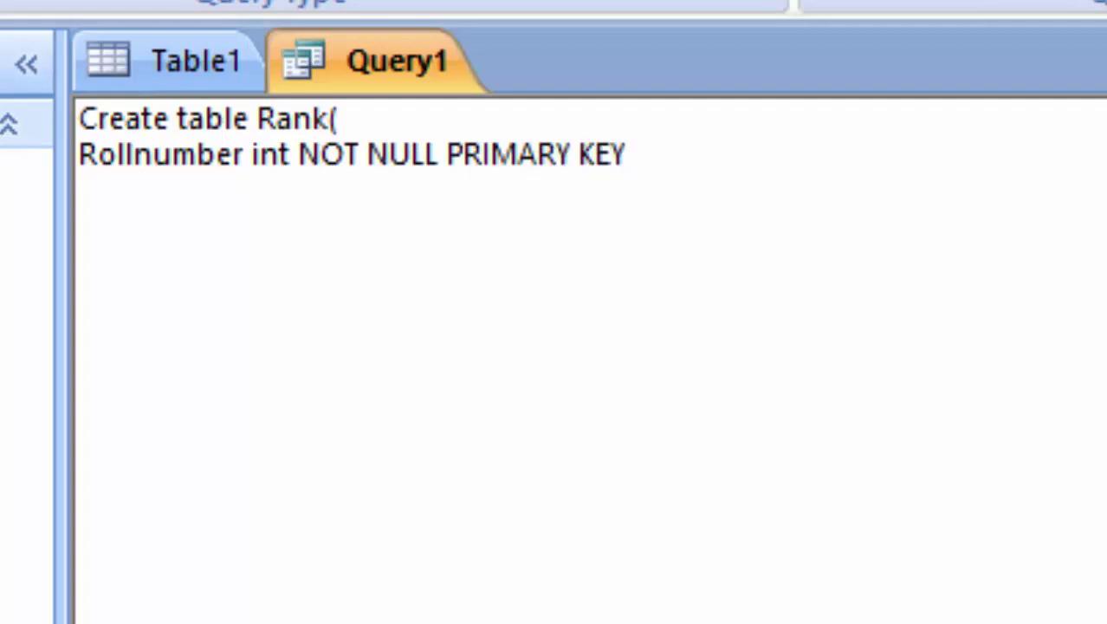
type(",")
Add Name varchar(30) and Marks int columns and close the Rank table statement's parenthesis
key("Return")
type("Nam")
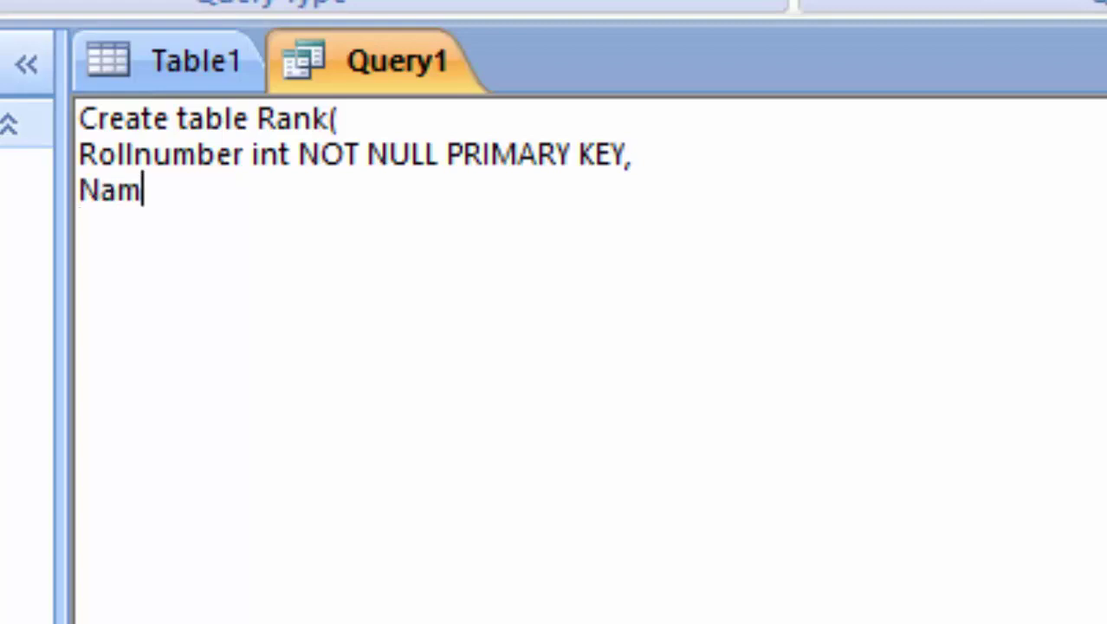
type("e")
type(" varc")
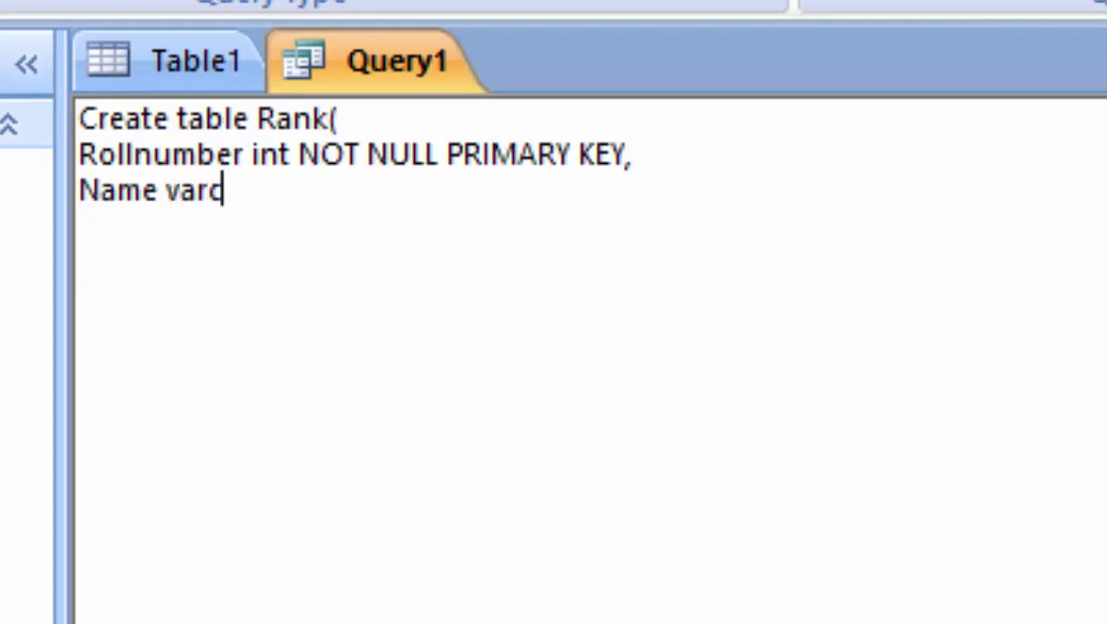
type("har(")
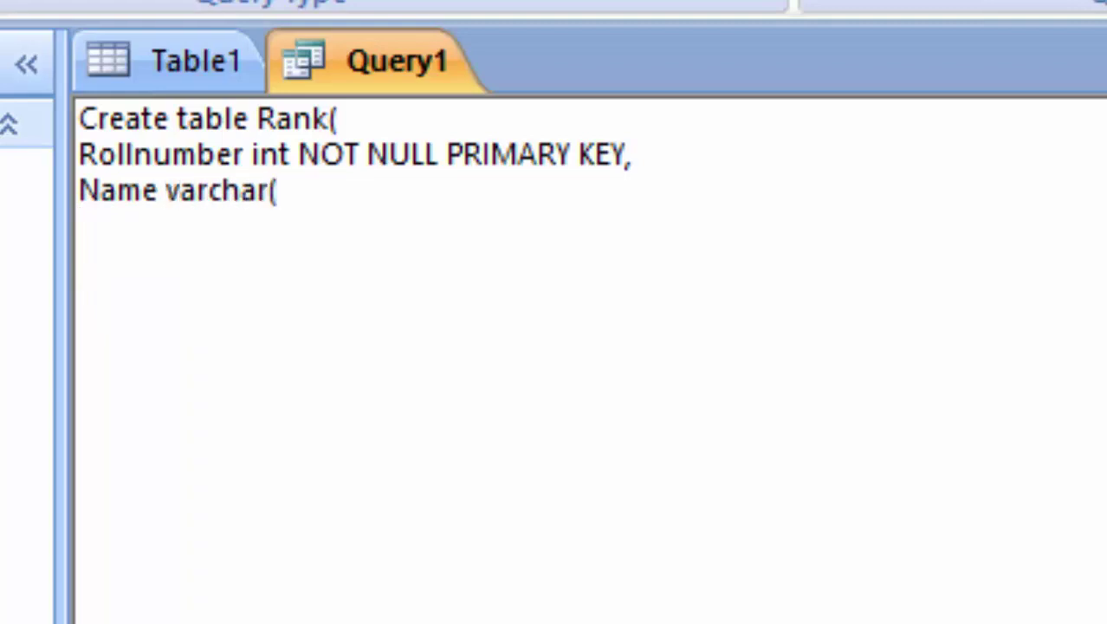
type("30")
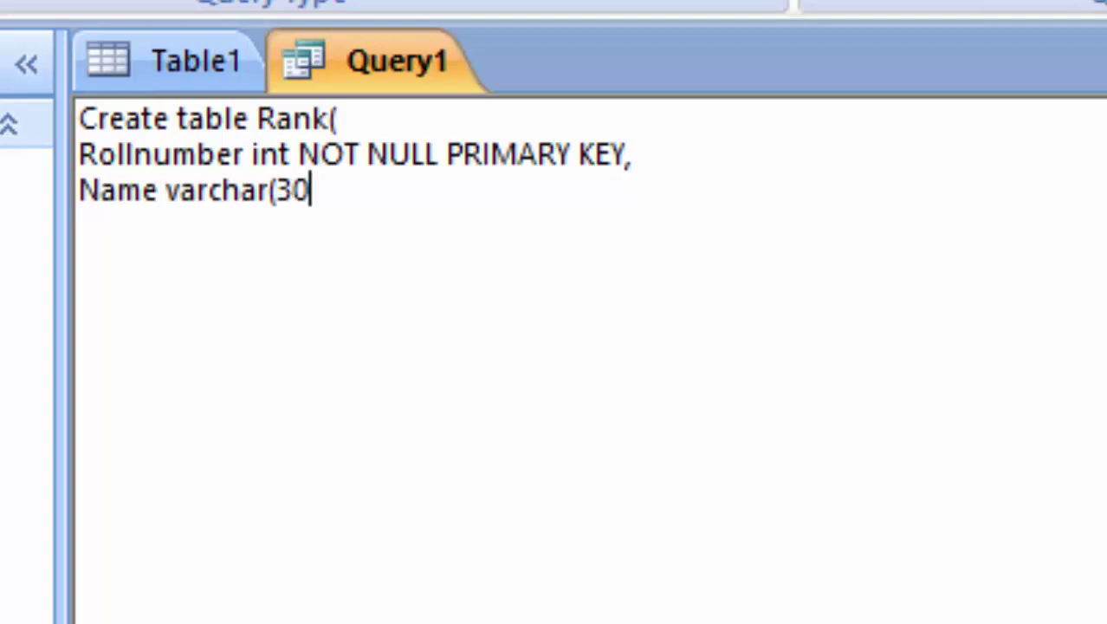
type(")")
type(",")
key("Return")
type("Mar")
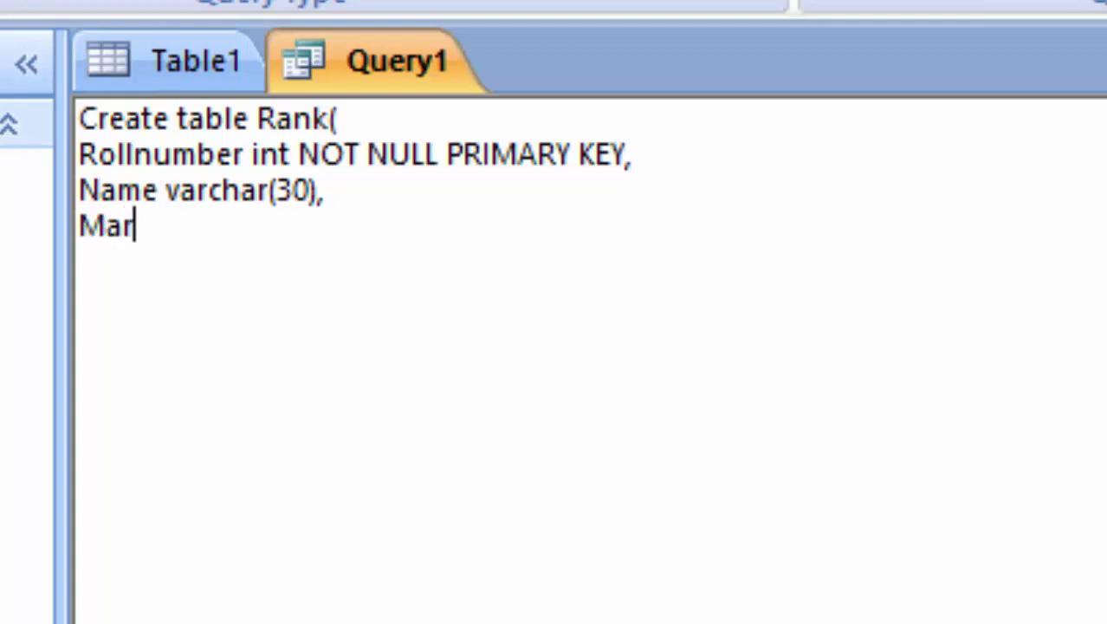
type("ks ")
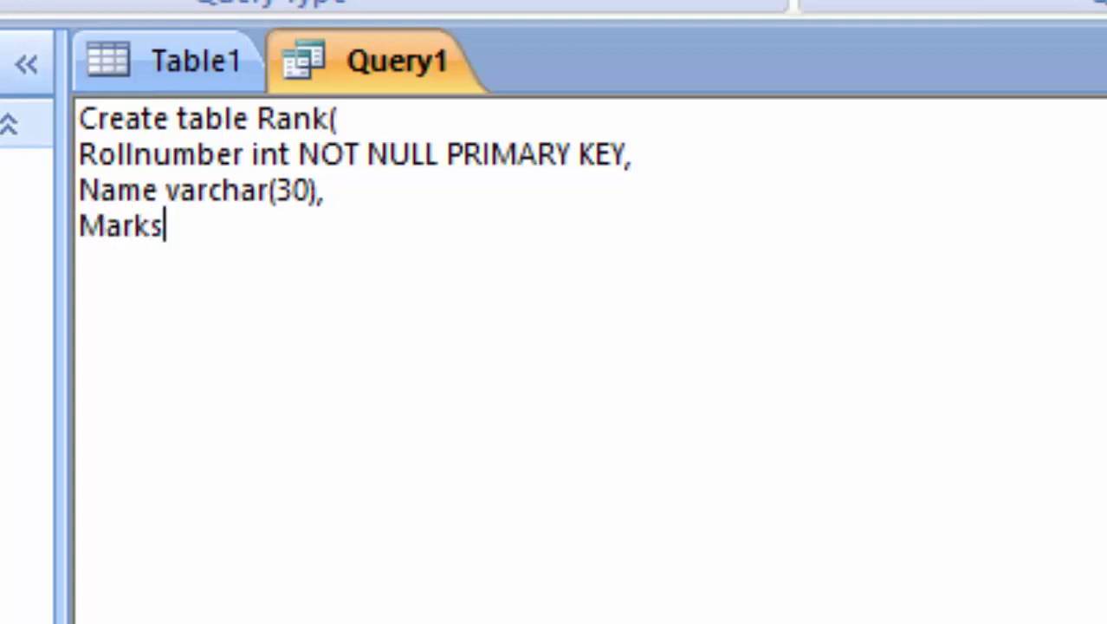
type("int")
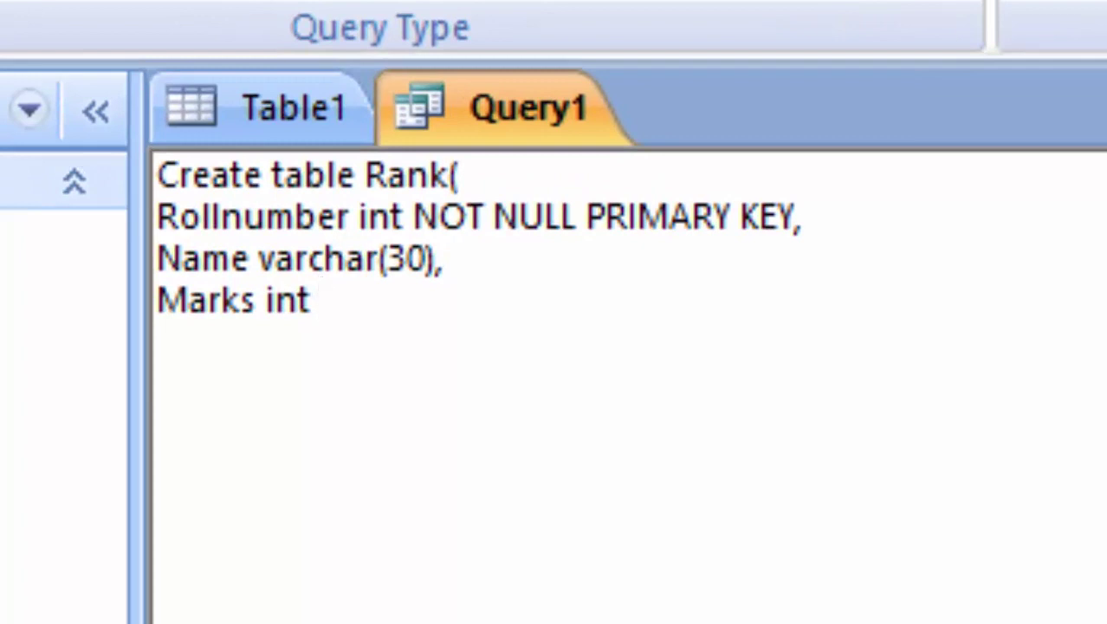
key("Return")
type(")")
Open Table1 and the new Rank table from the Navigation Pane
left_click(64, 248)
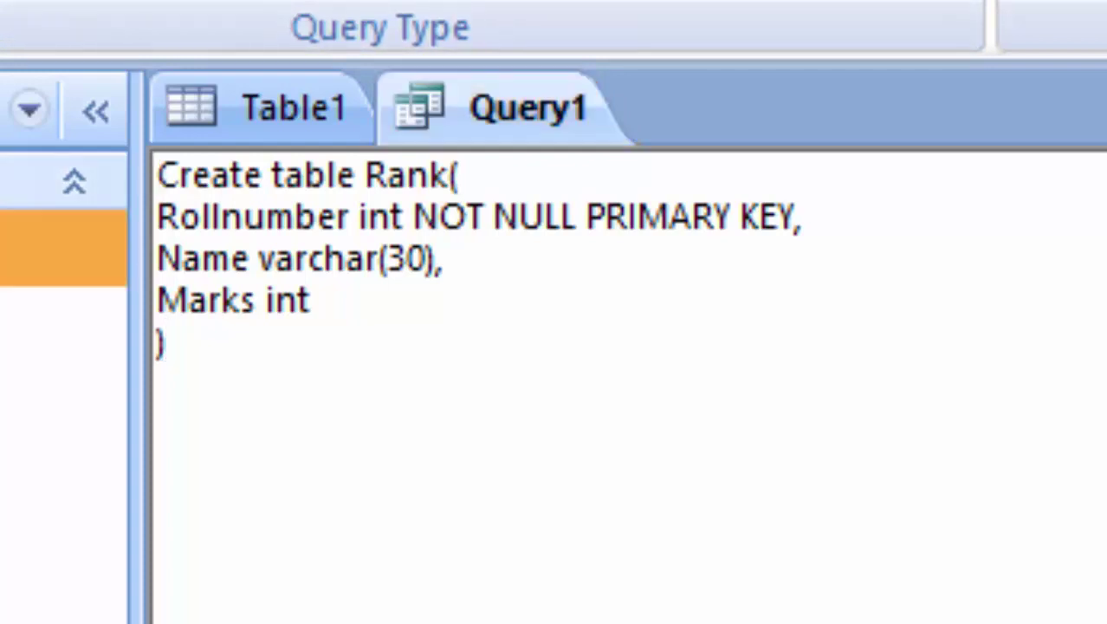
double_click(64, 247)
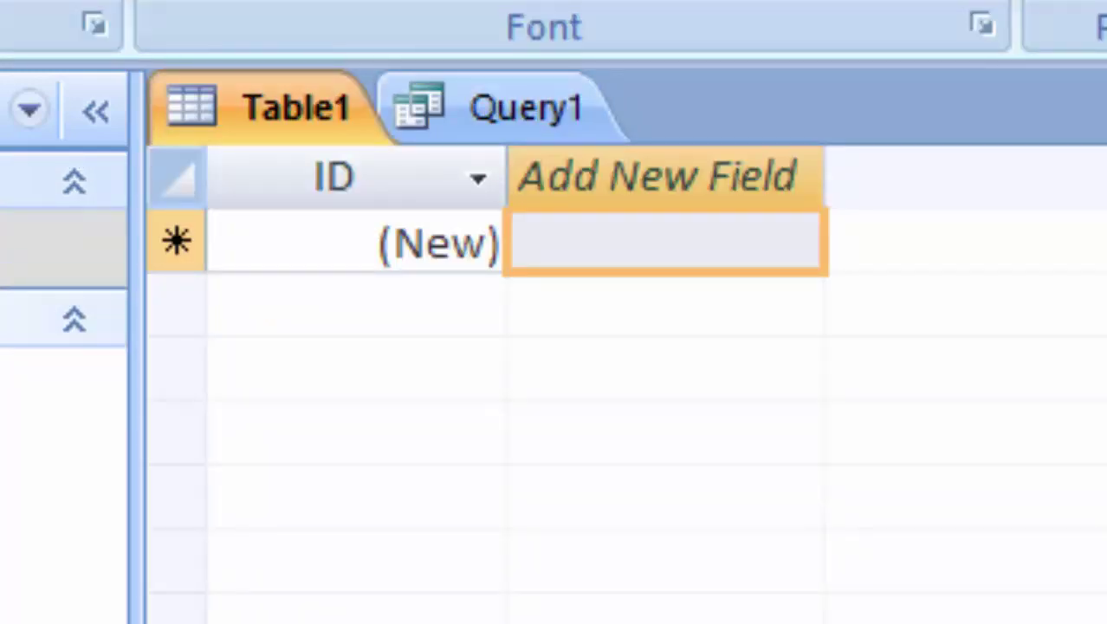
double_click(64, 385)
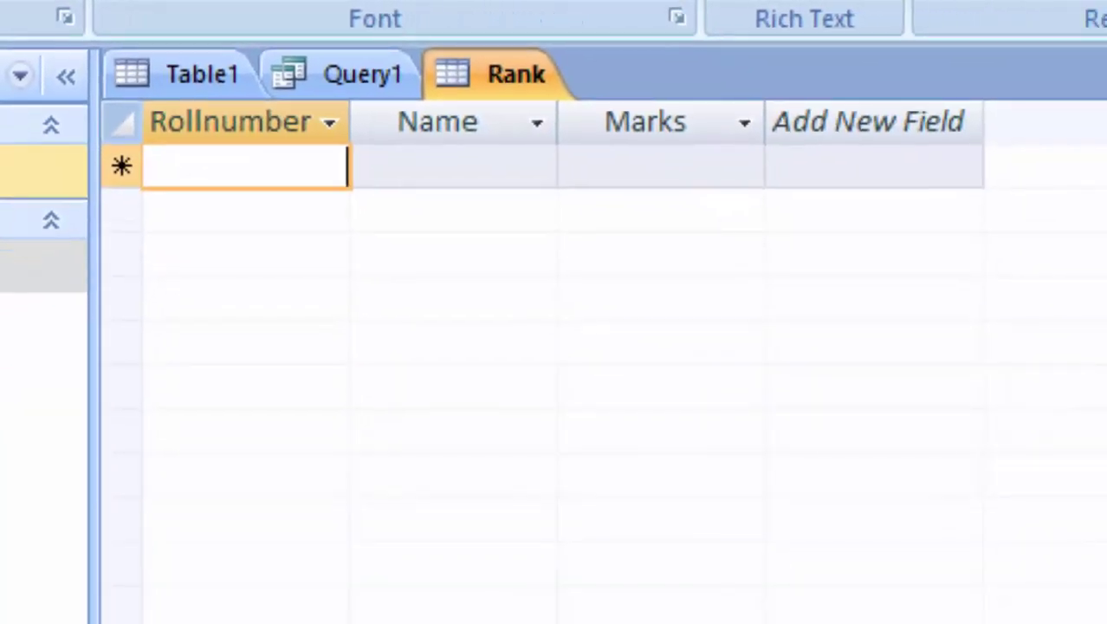
Try deleting the unused Table1, dismiss the warning, and close Table1 instead
right_click(18, 169)
mouse_move(4, 345)
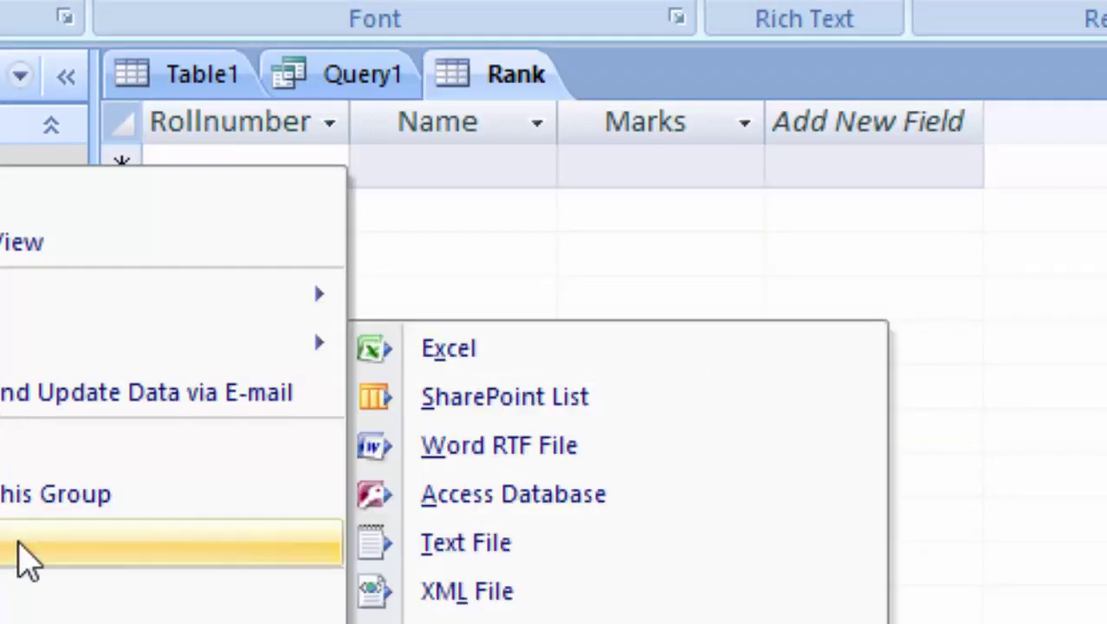
left_click(26, 559)
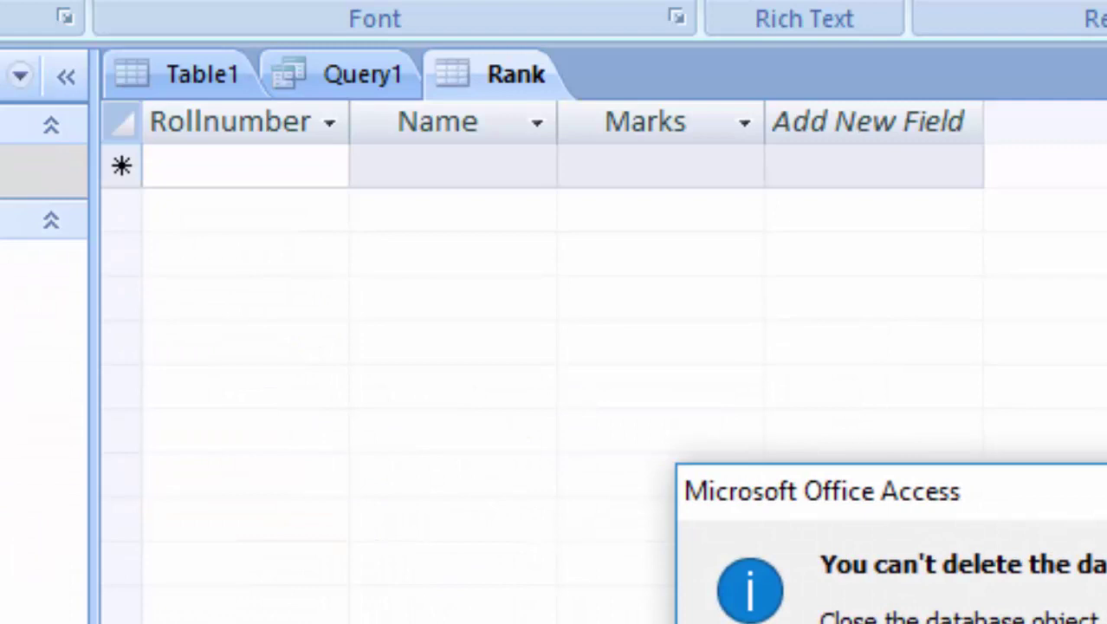
key("Return")
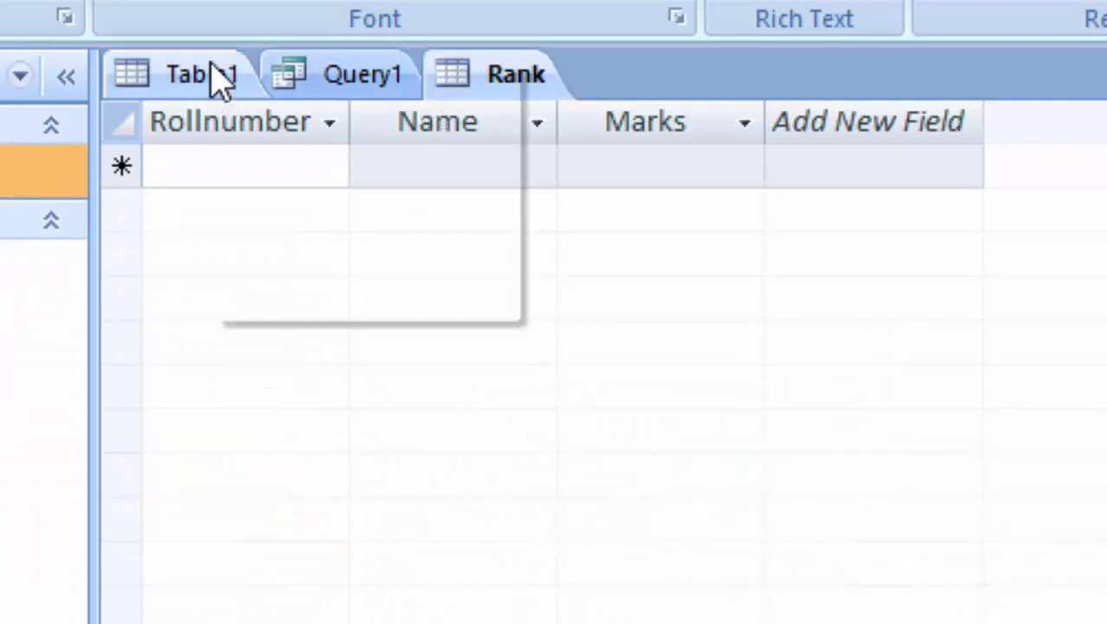
left_click(295, 140)
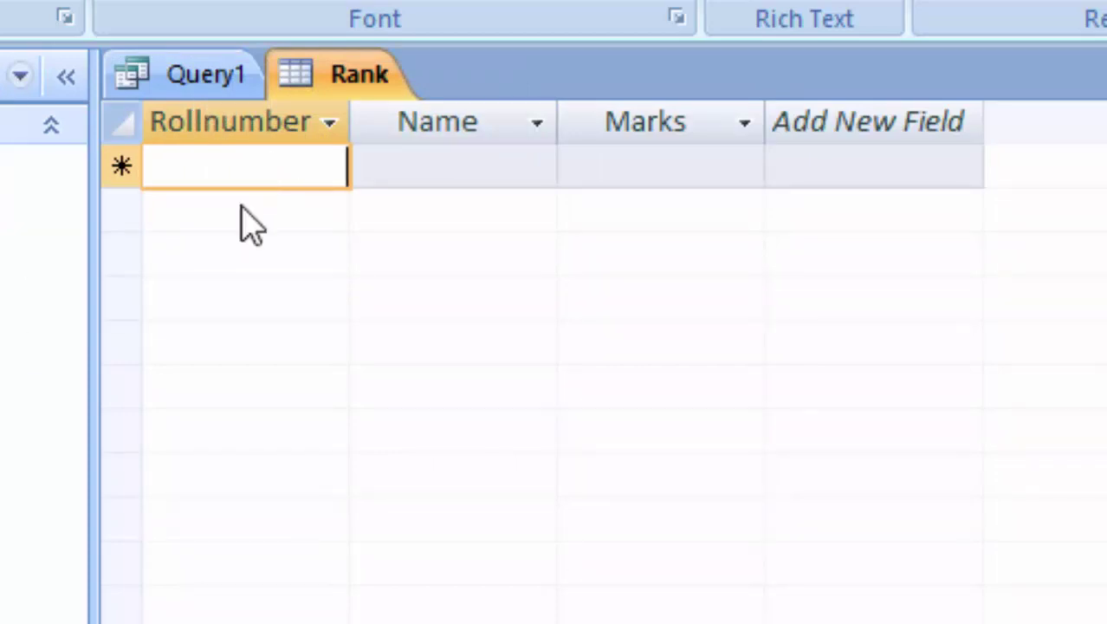
Enter records 1 Ram with 66 marks and 2 Shyam with 45 marks
type("1")
key("Tab")
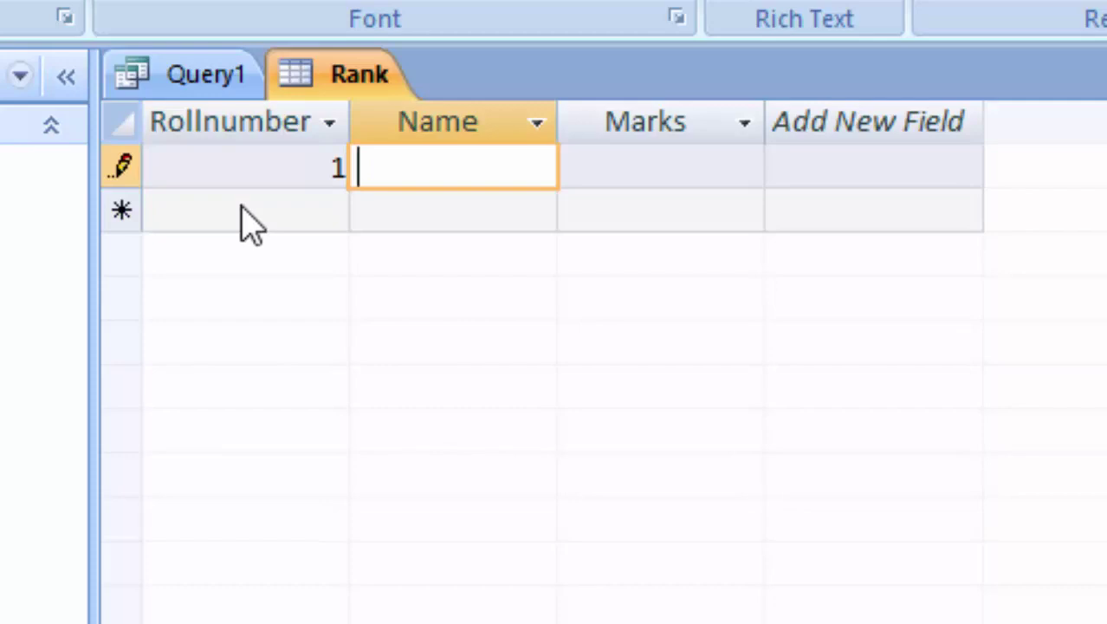
type("Ram")
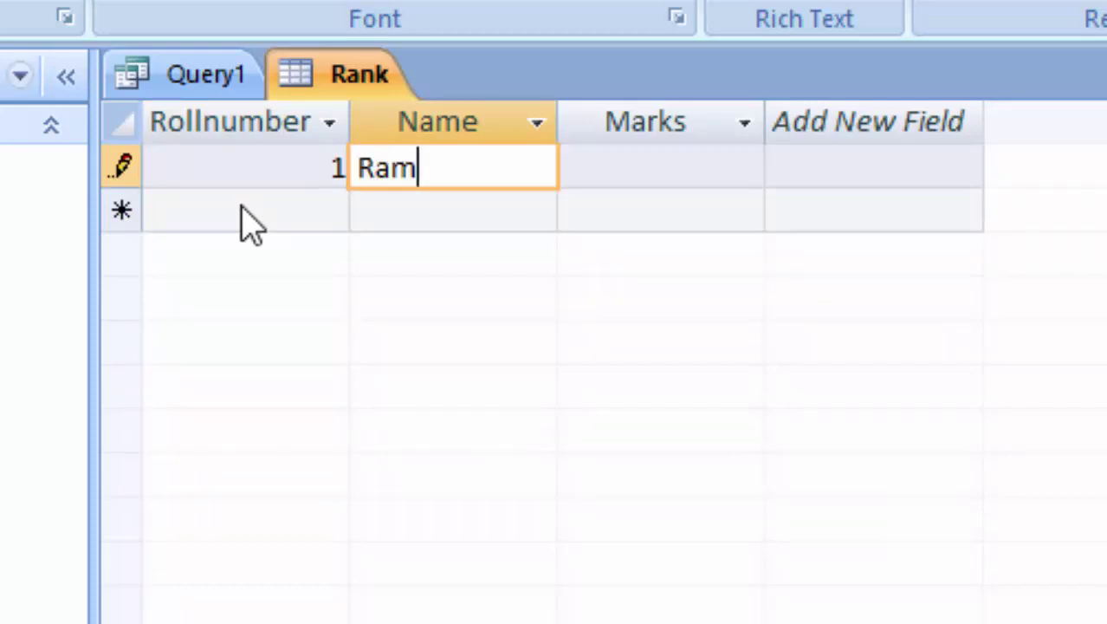
key("Tab")
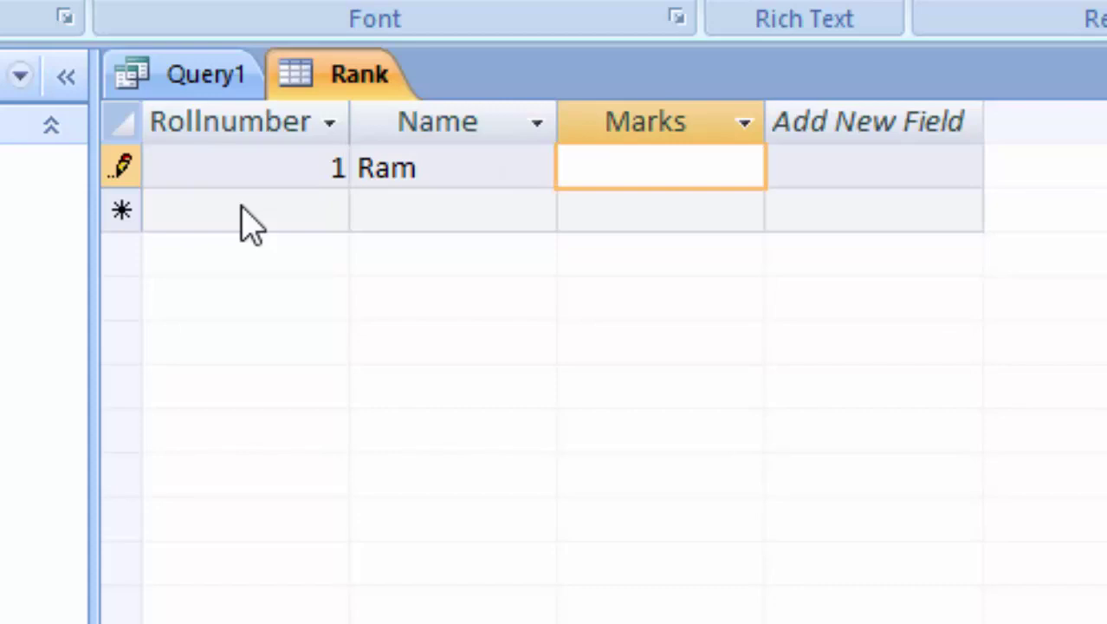
type("66")
left_click(249, 224)
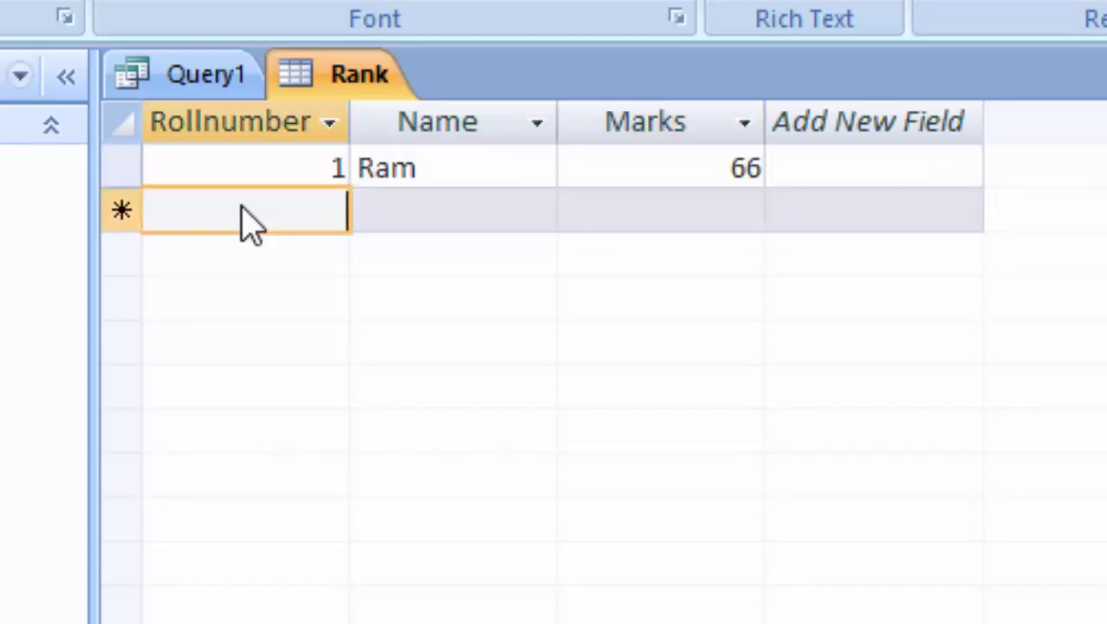
type("2")
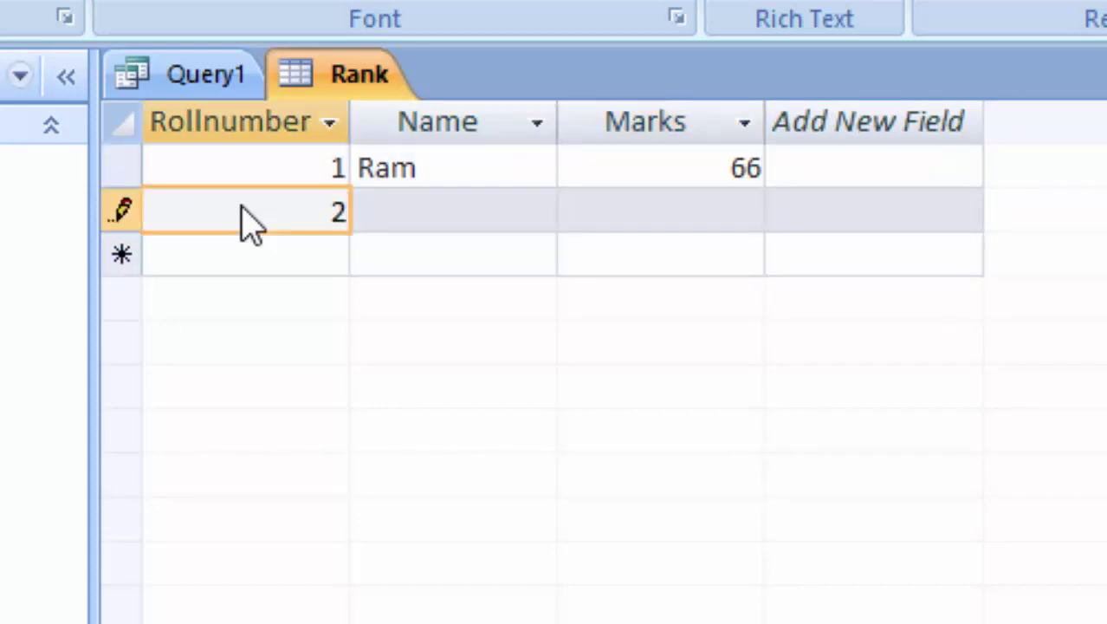
key("Tab")
type("S")
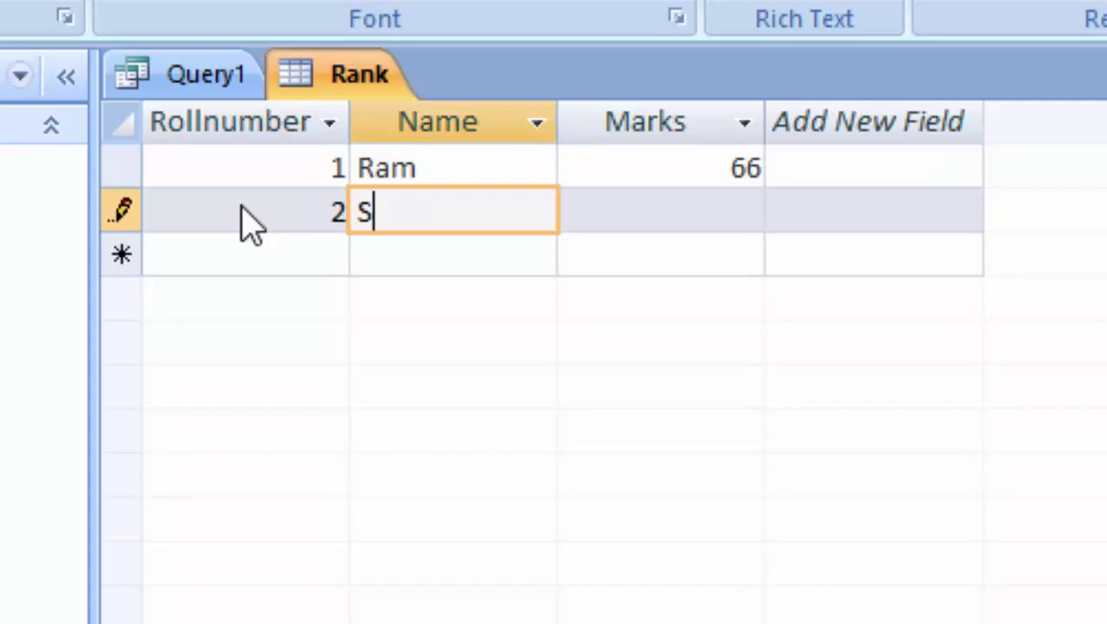
type("hyam")
key("Tab")
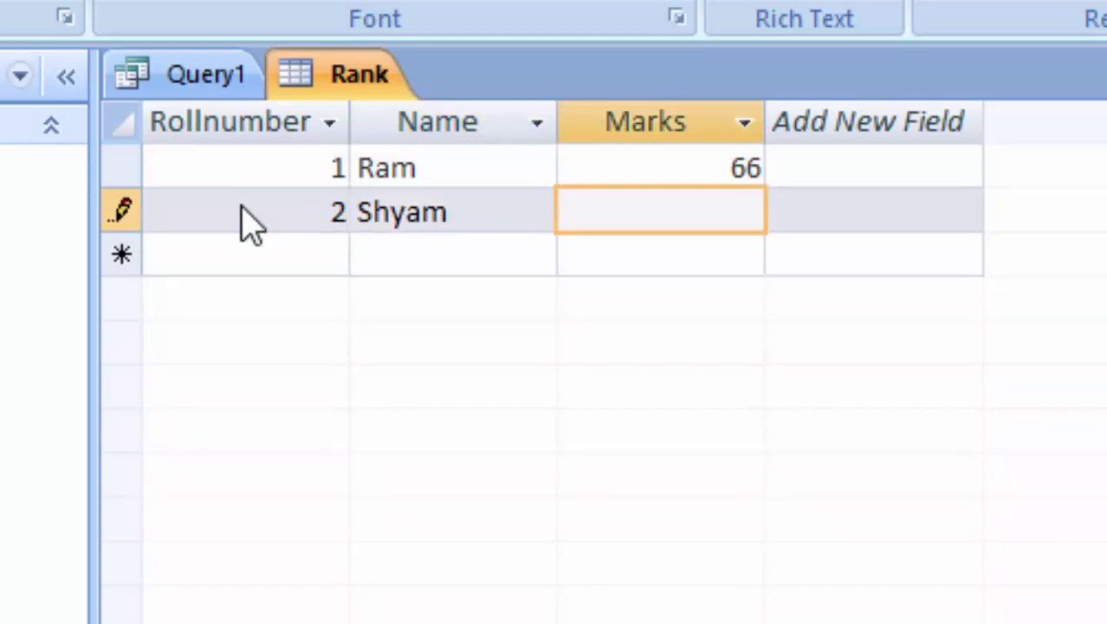
type("45")
key("Tab")
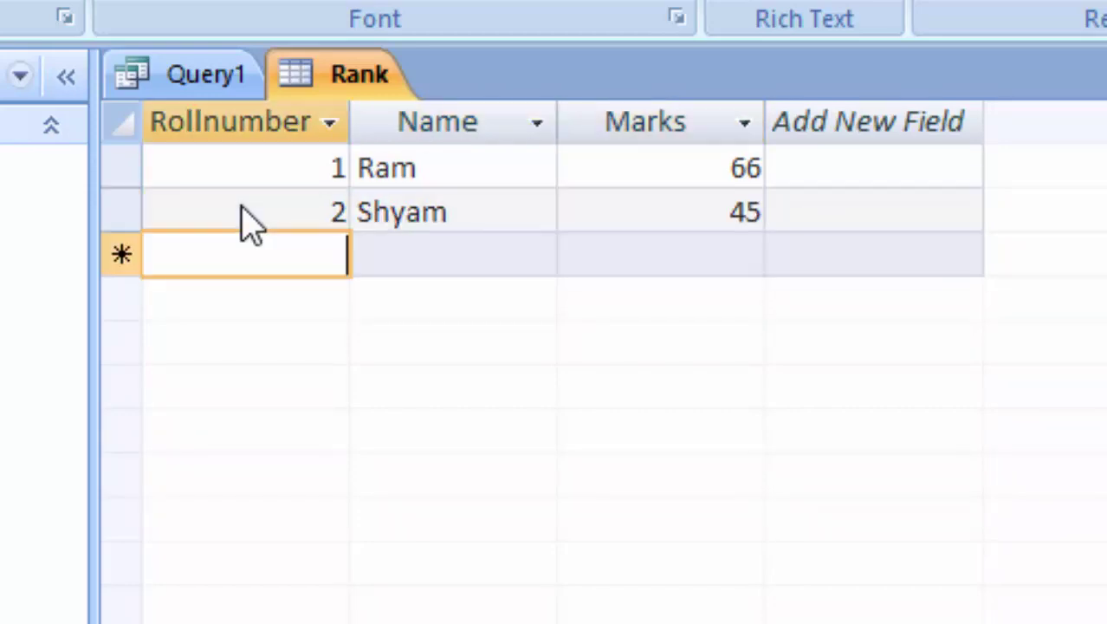
Enter record 3, Ritesh with 56 marks
key("Tab")
type("R")
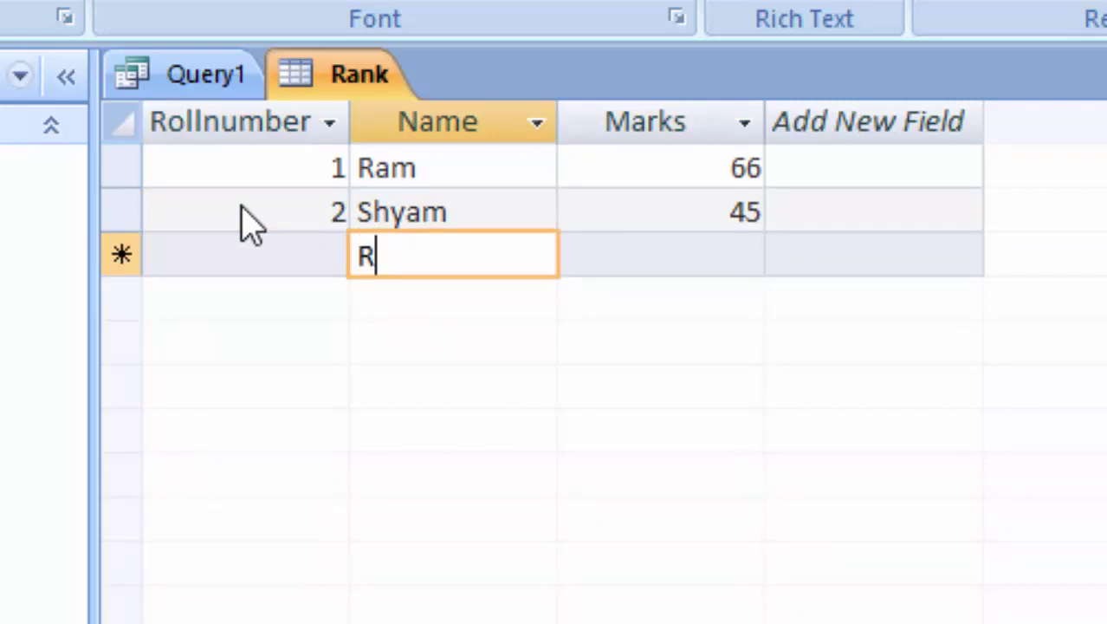
type("itesh")
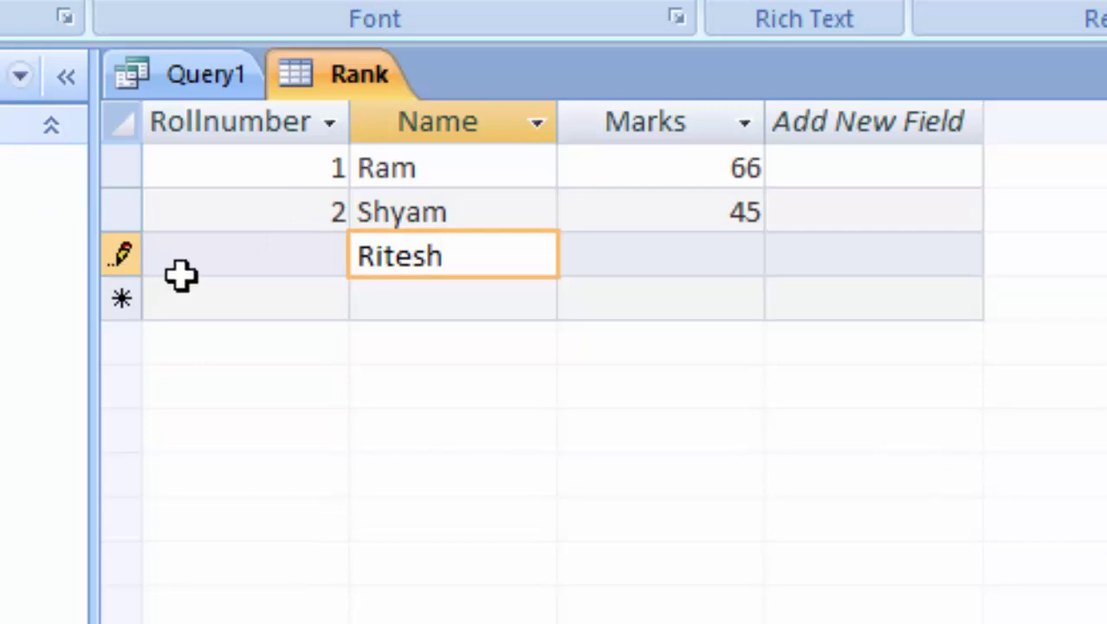
left_click(215, 257)
type("3")
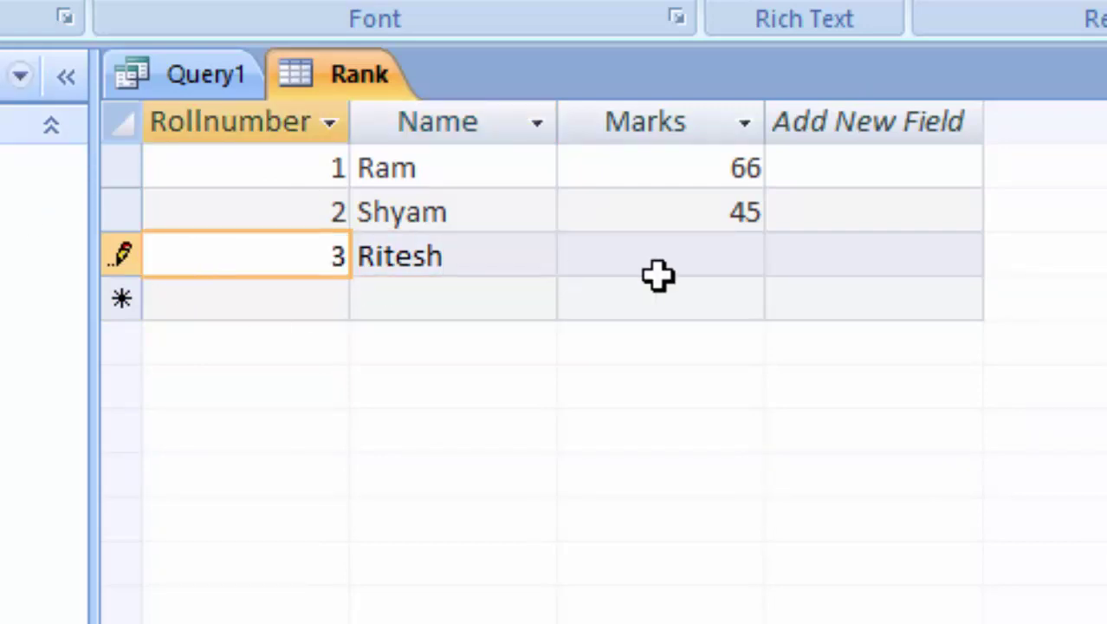
left_click(665, 265)
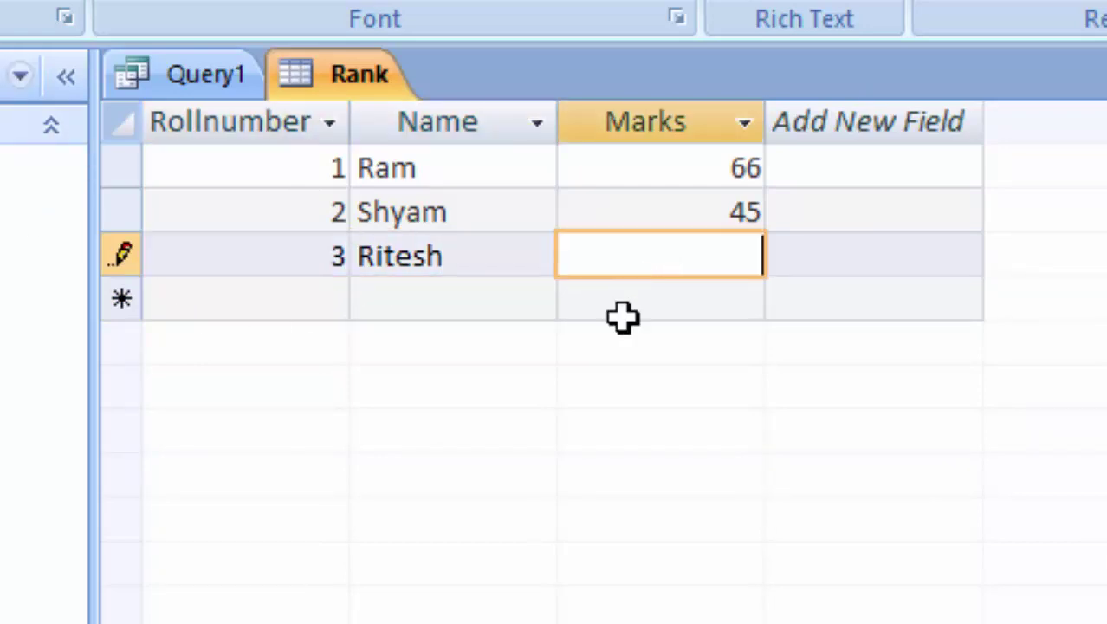
type("56")
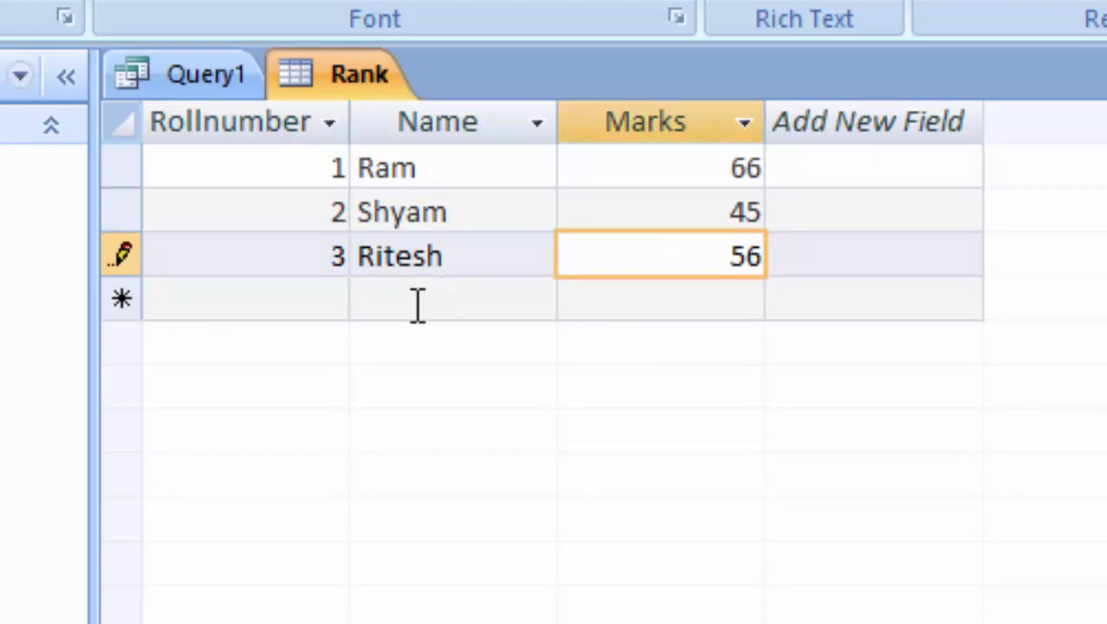
left_click(330, 297)
Enter records 4 Sonu with 88 marks and 5 Rani with 43 marks
type("4")
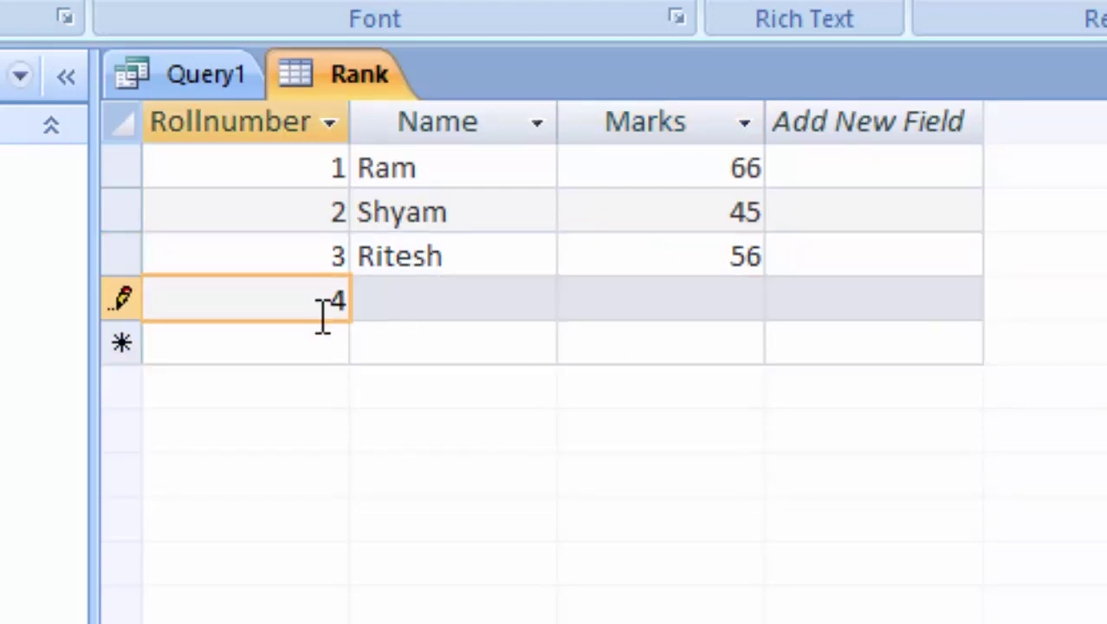
key("Tab")
type("So")
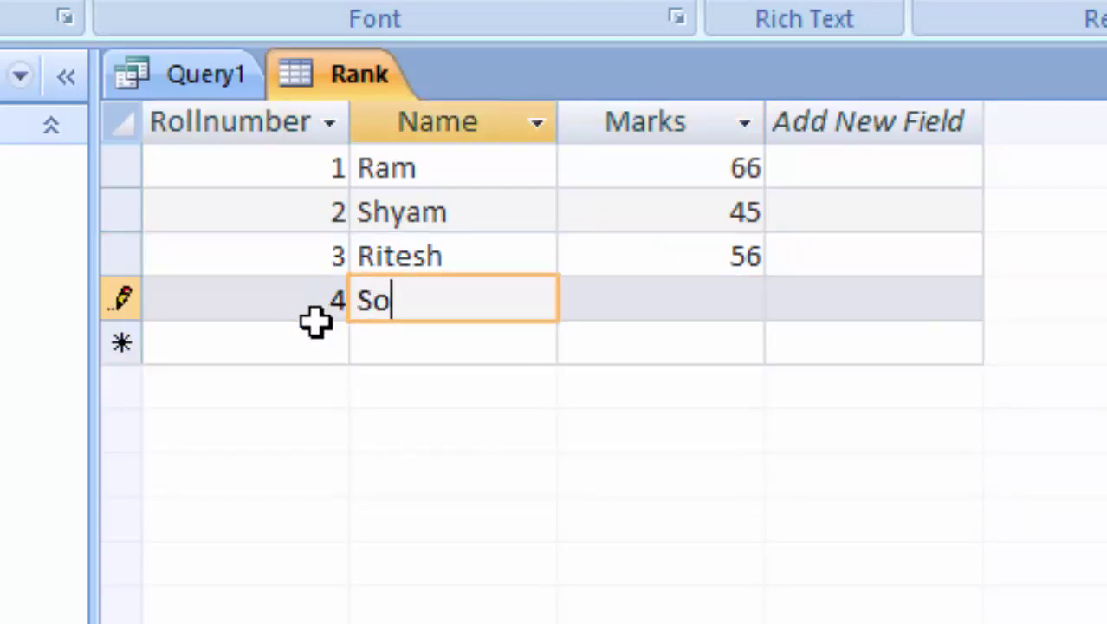
type("nu")
key("Tab")
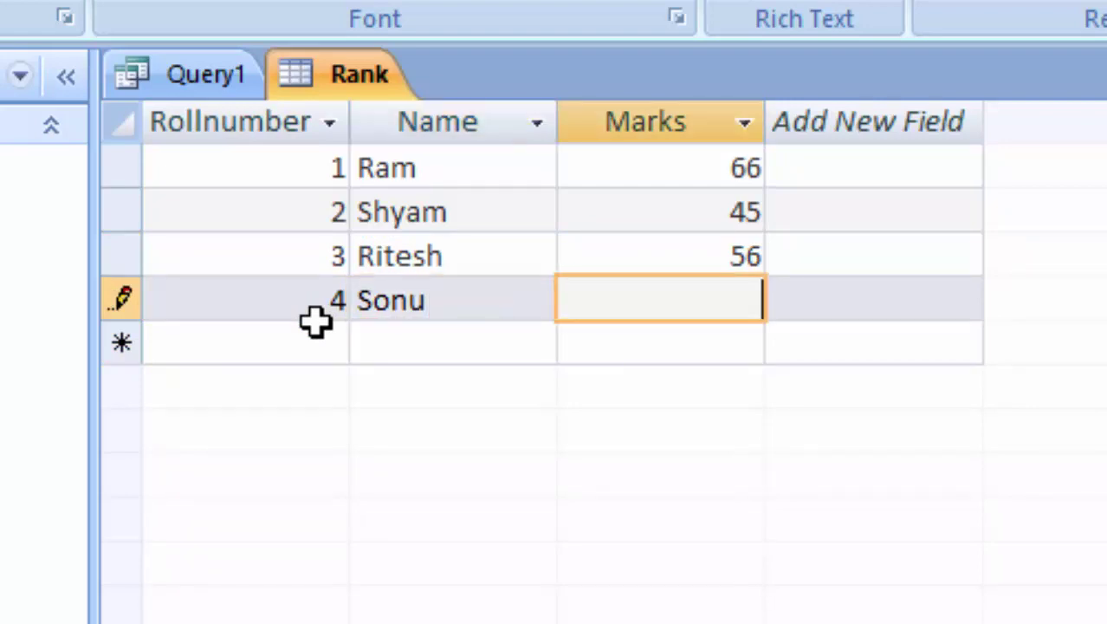
type("88")
key("Tab")
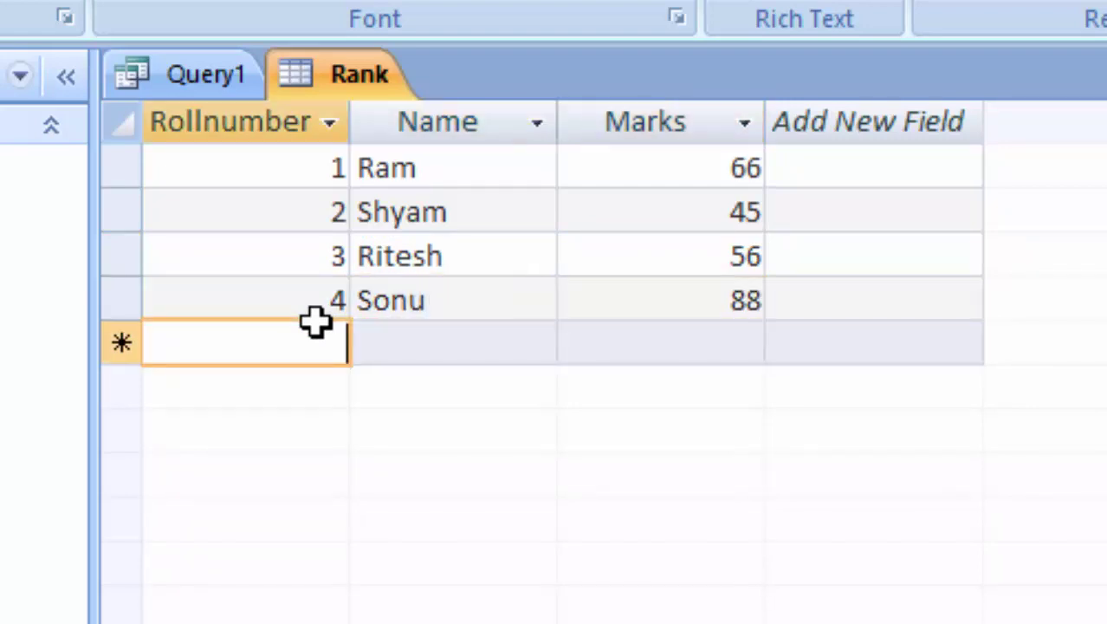
type("5")
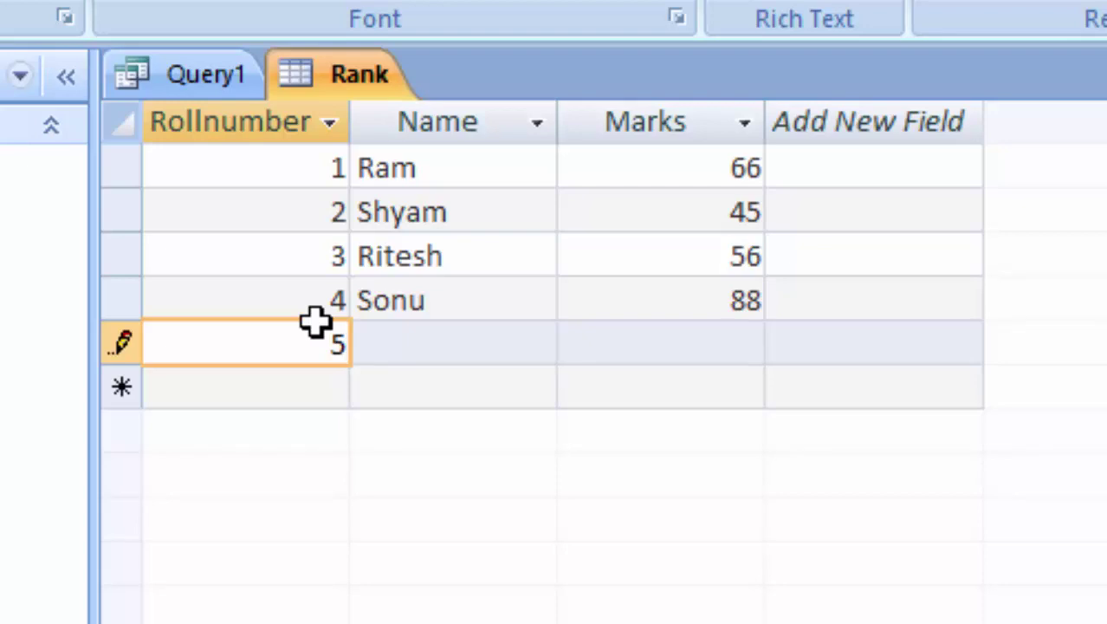
key("Tab")
type("Ra")
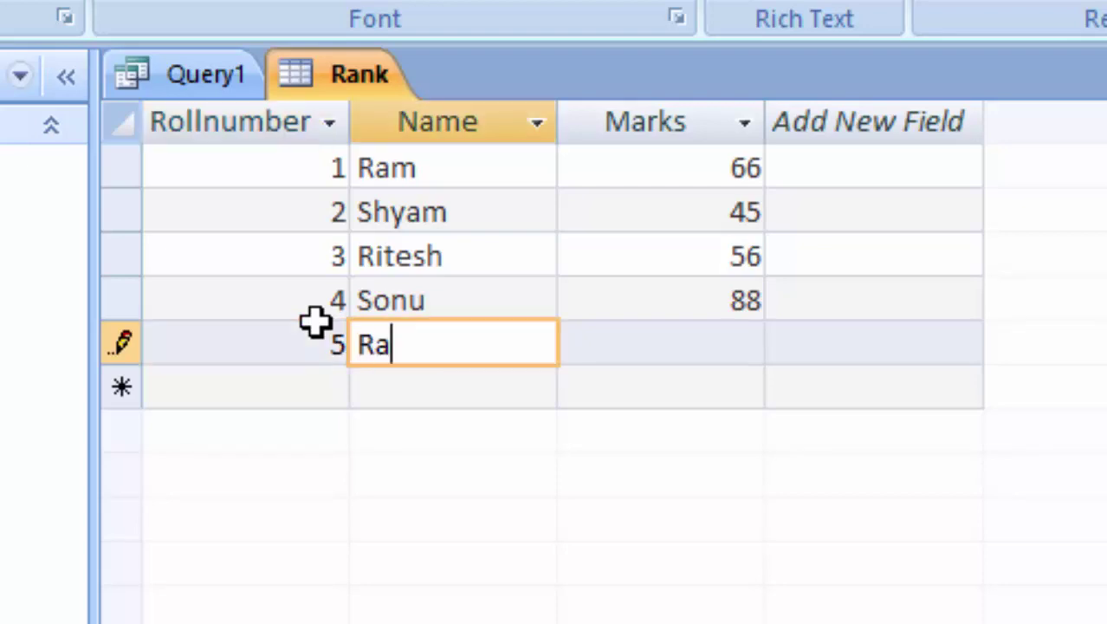
type("ni")
key("Tab")
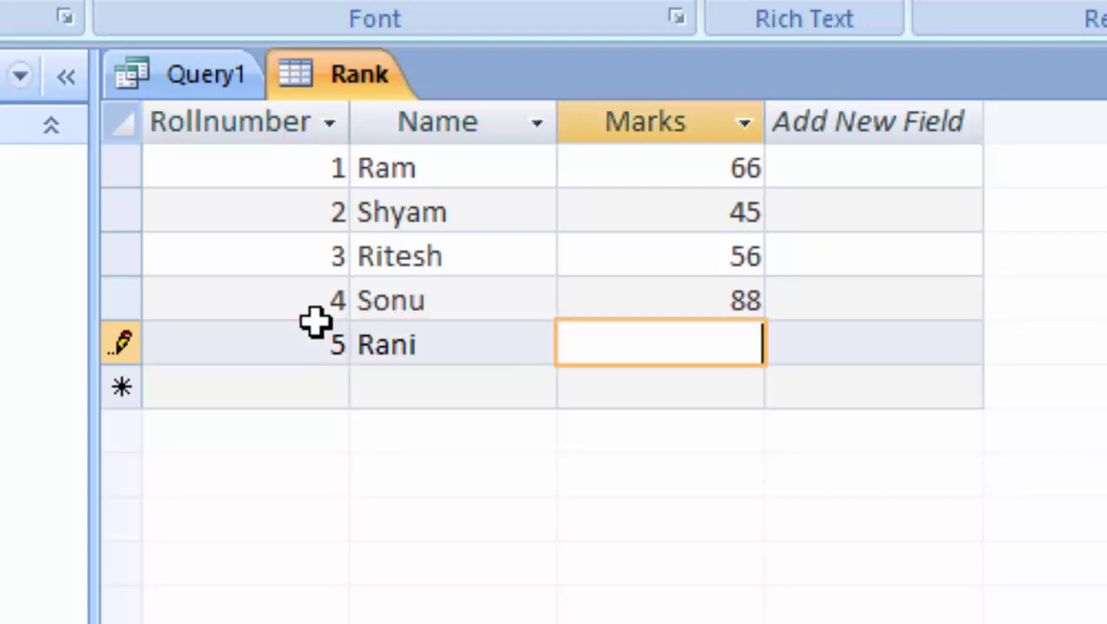
type("43")
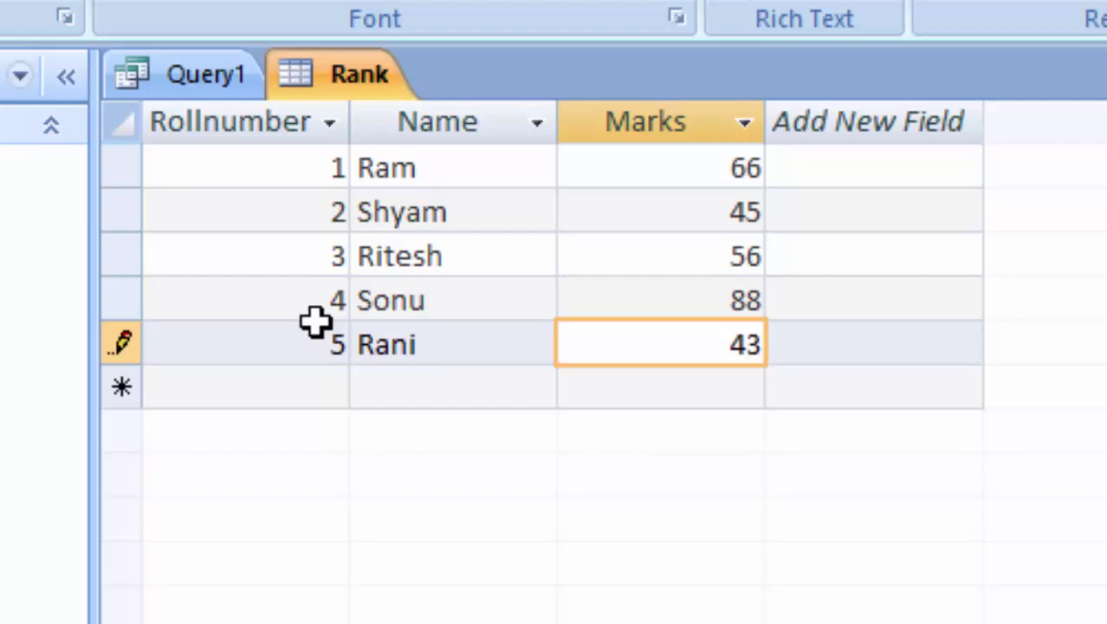
Save the database, then close Query1 without saving its changes
left_click(37, 33)
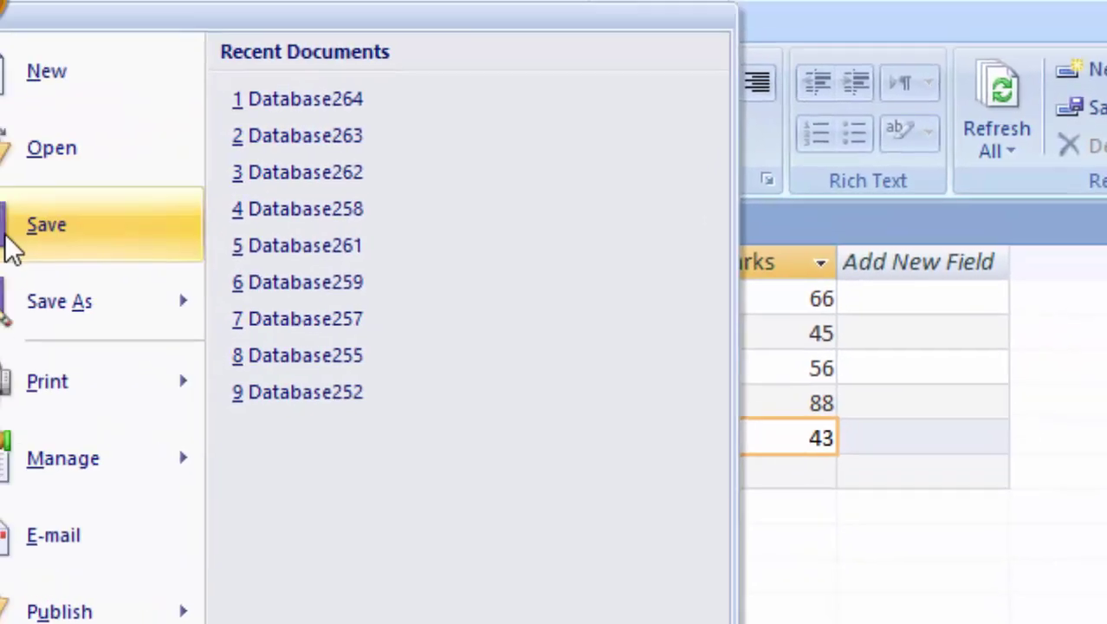
left_click(63, 259)
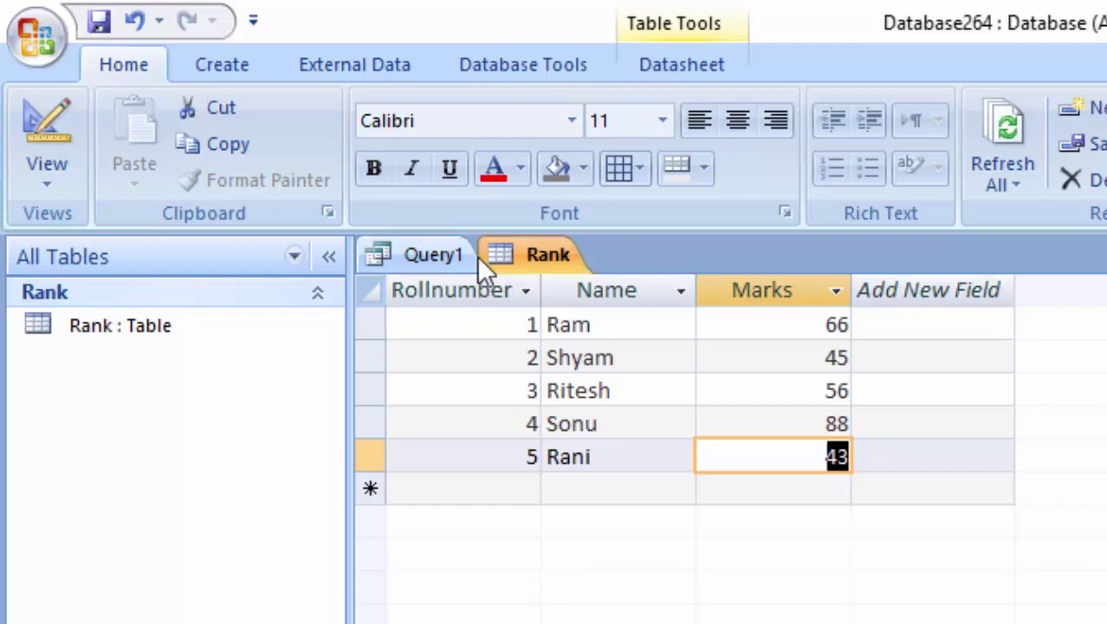
left_click(443, 252)
right_click(445, 253)
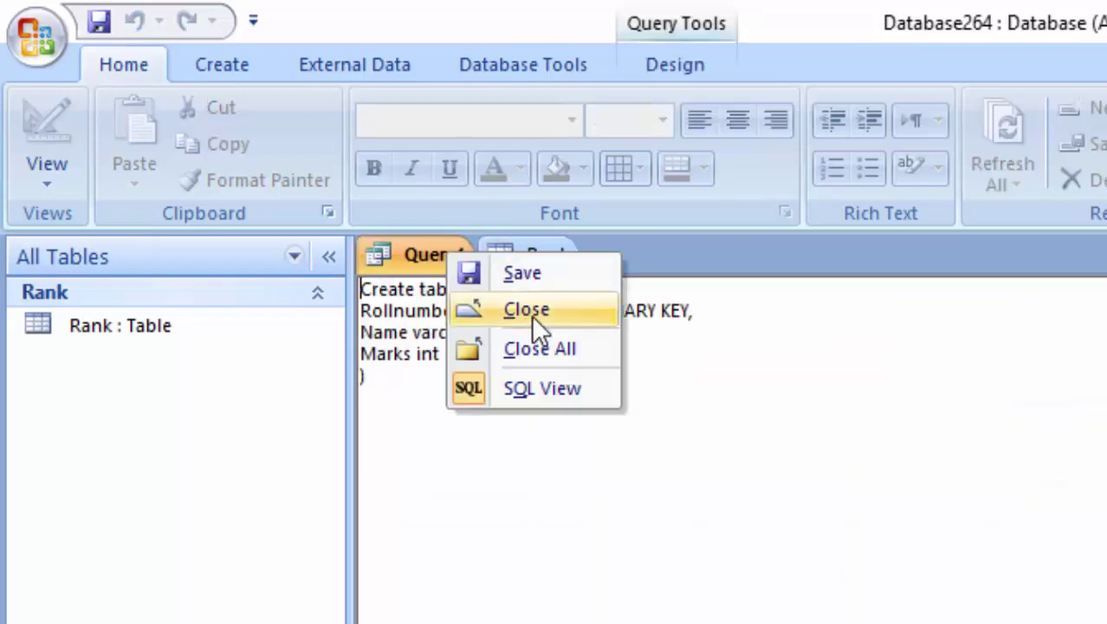
left_click(531, 314)
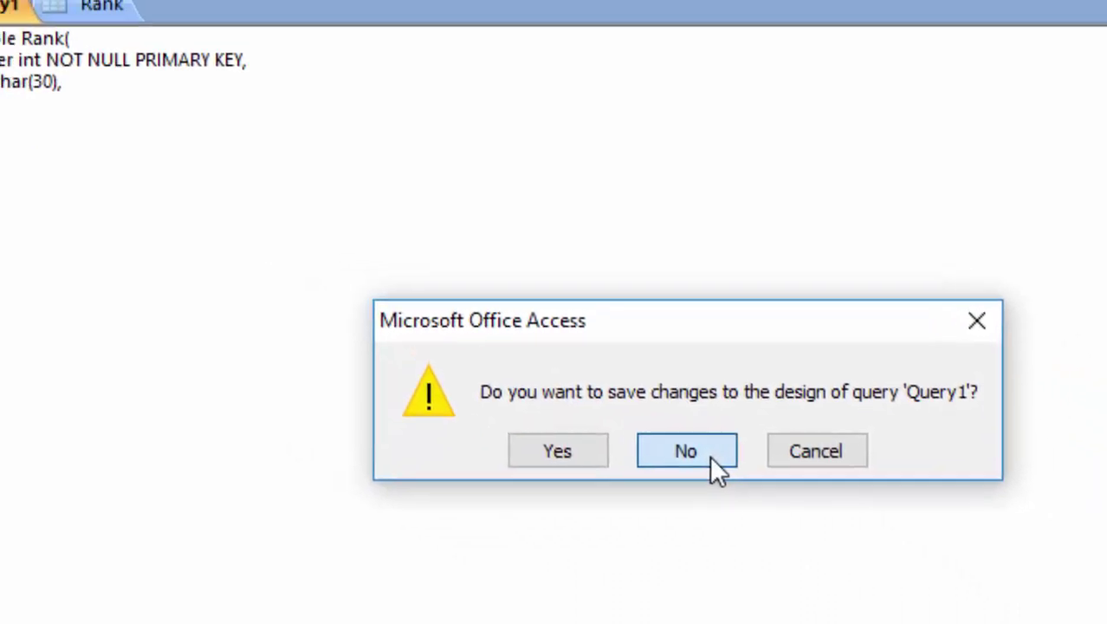
left_click(709, 463)
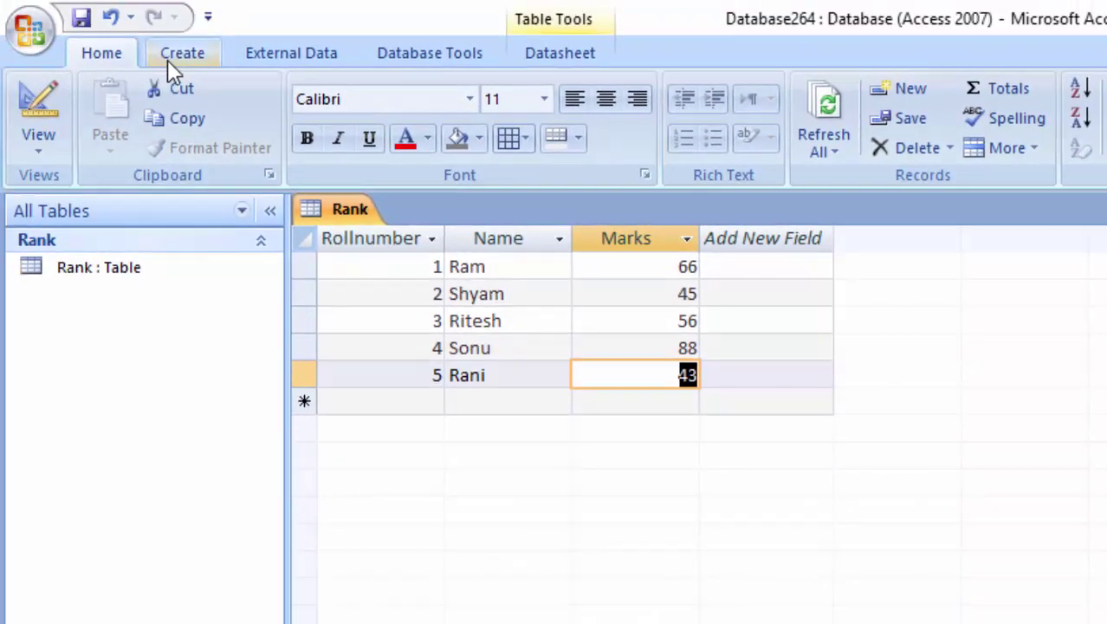
Open a new table-less query in SQL view and delete the semicolon after SELECT
left_click(178, 55)
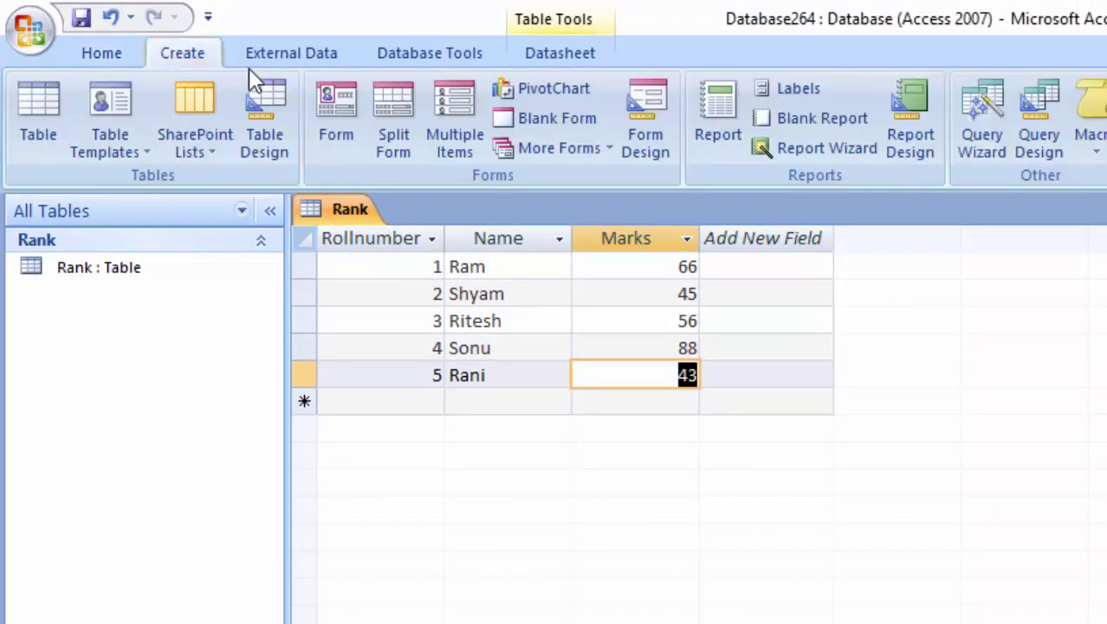
left_click(1046, 112)
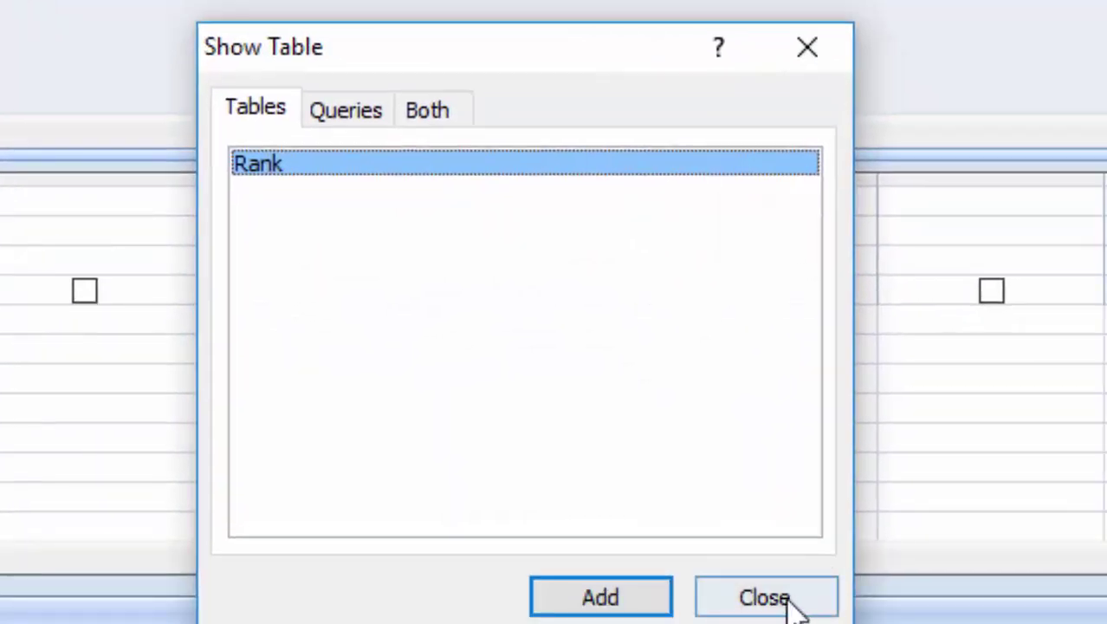
left_click(774, 598)
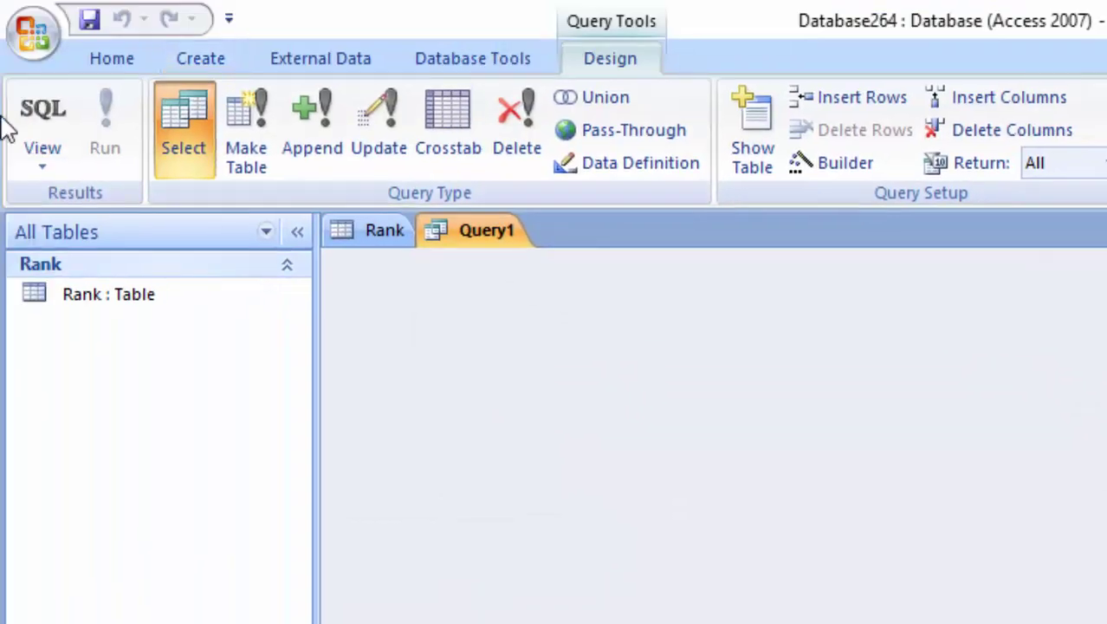
left_click(41, 111)
left_click(457, 269)
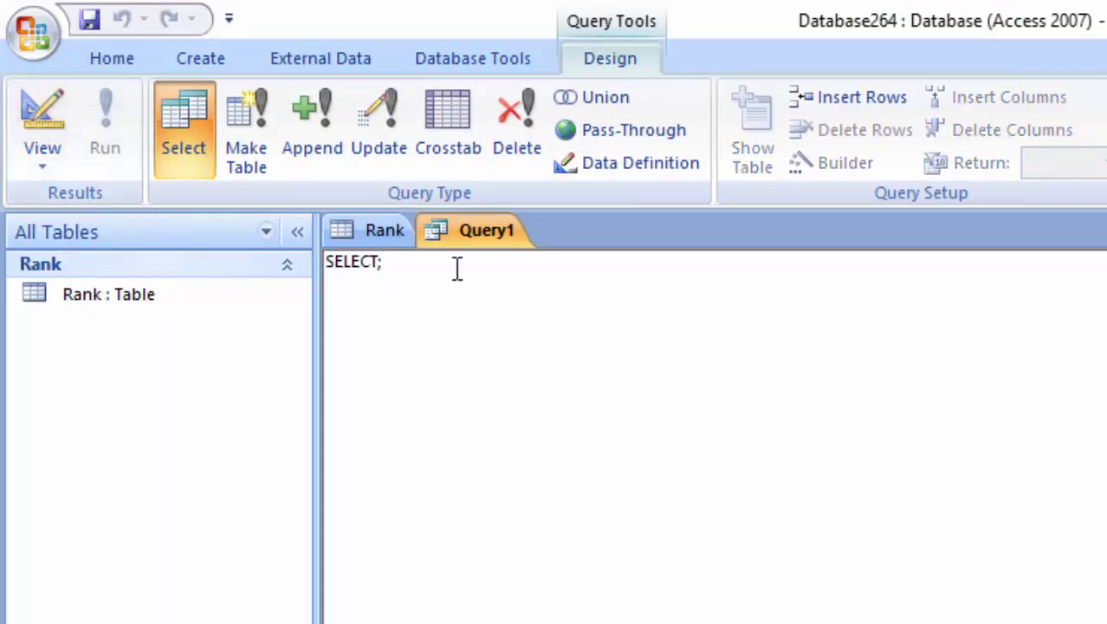
key("BackSpace")
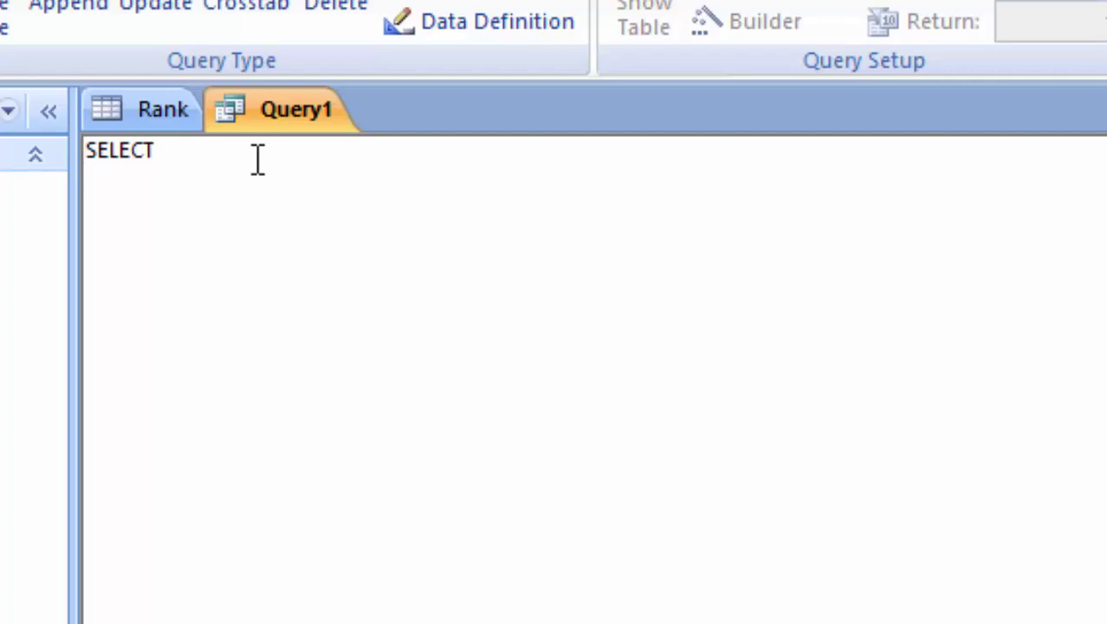
Type the field list a.Rollnumber, a.[Name], a.[marks] after checking the Rank table's field names
type("a.")
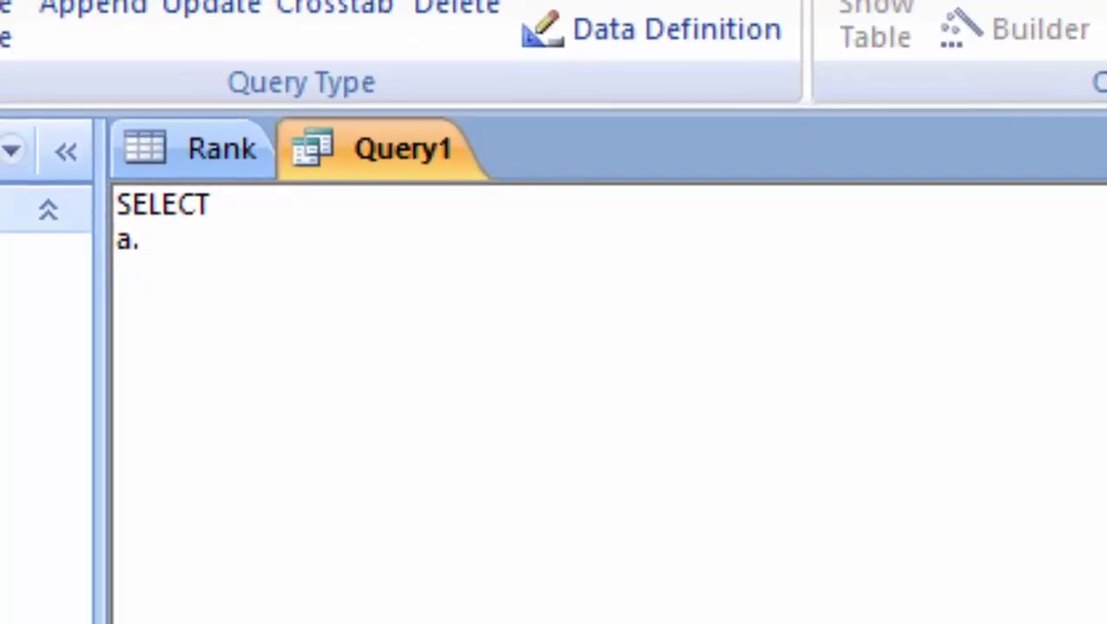
left_click(196, 174)
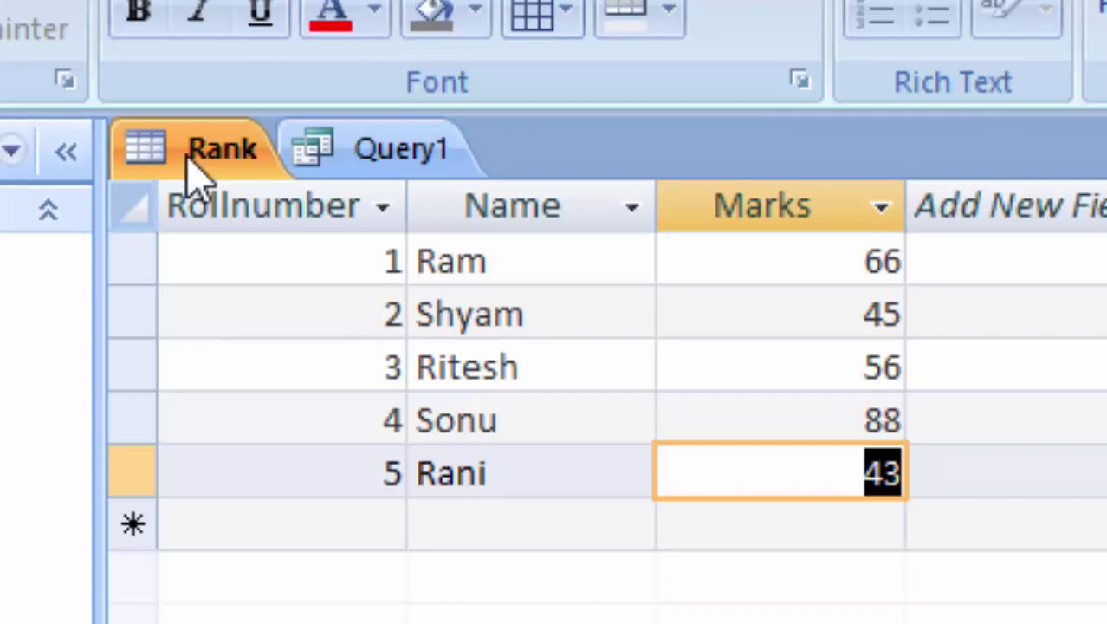
left_click(331, 170)
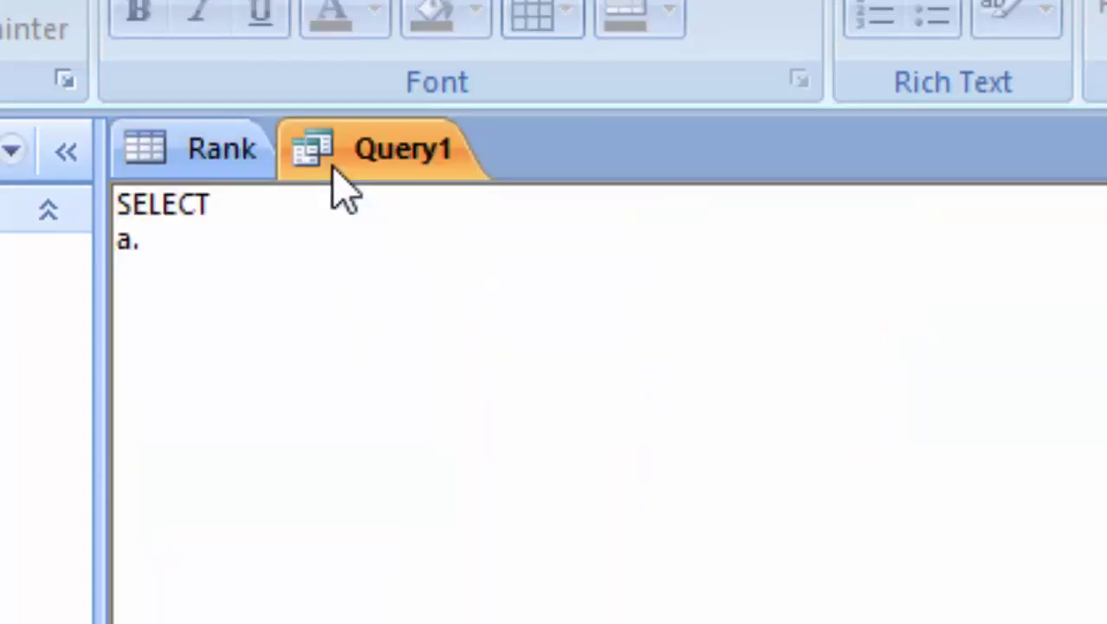
type("Ro")
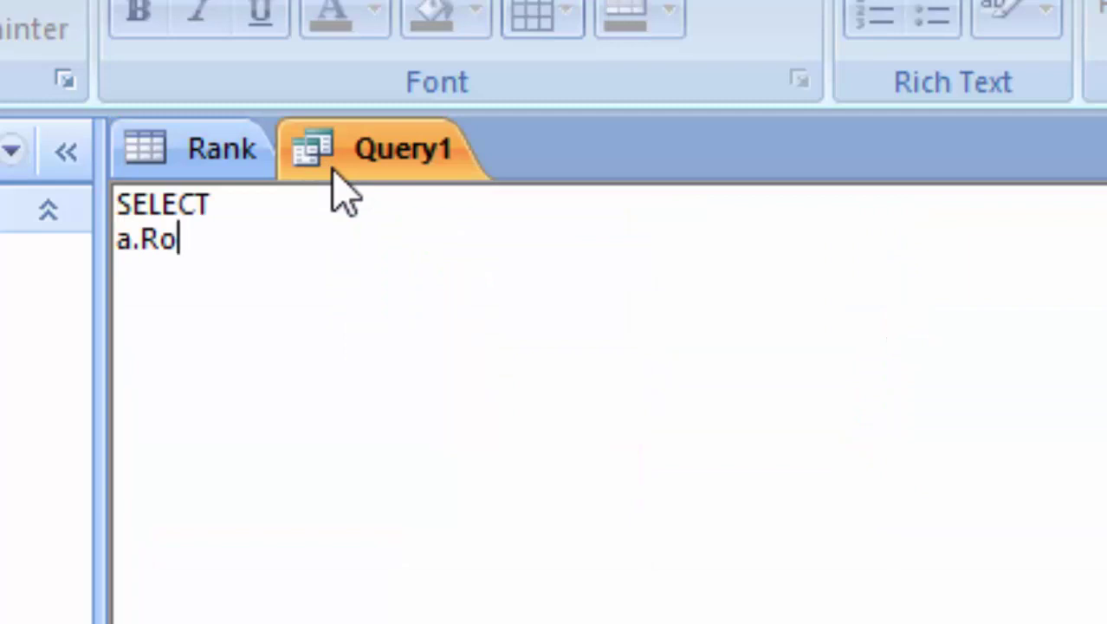
type("ll")
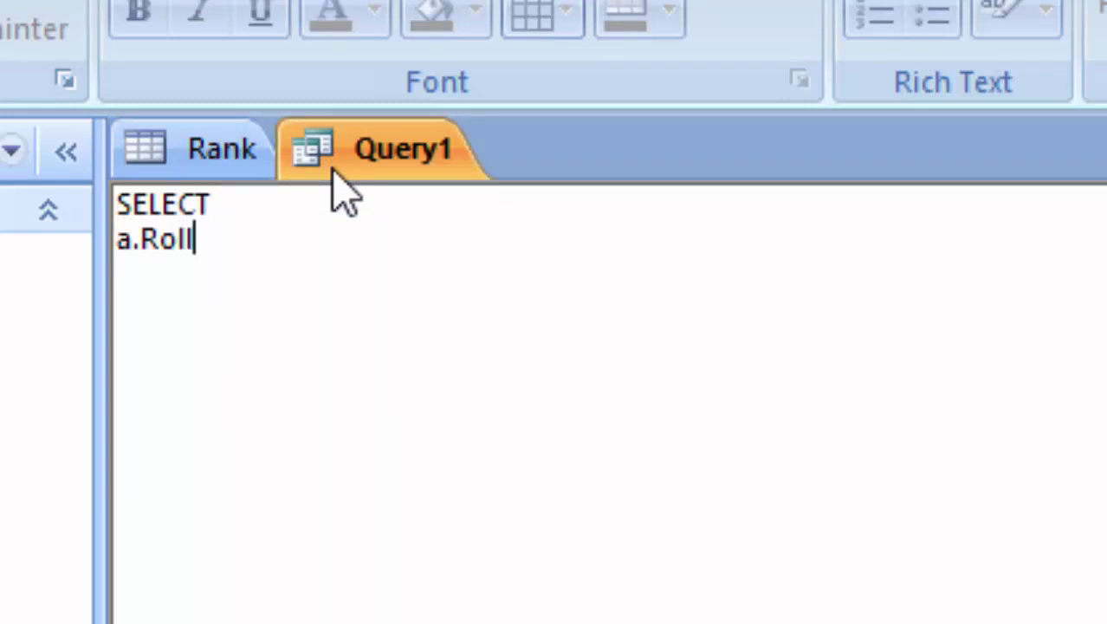
type("num")
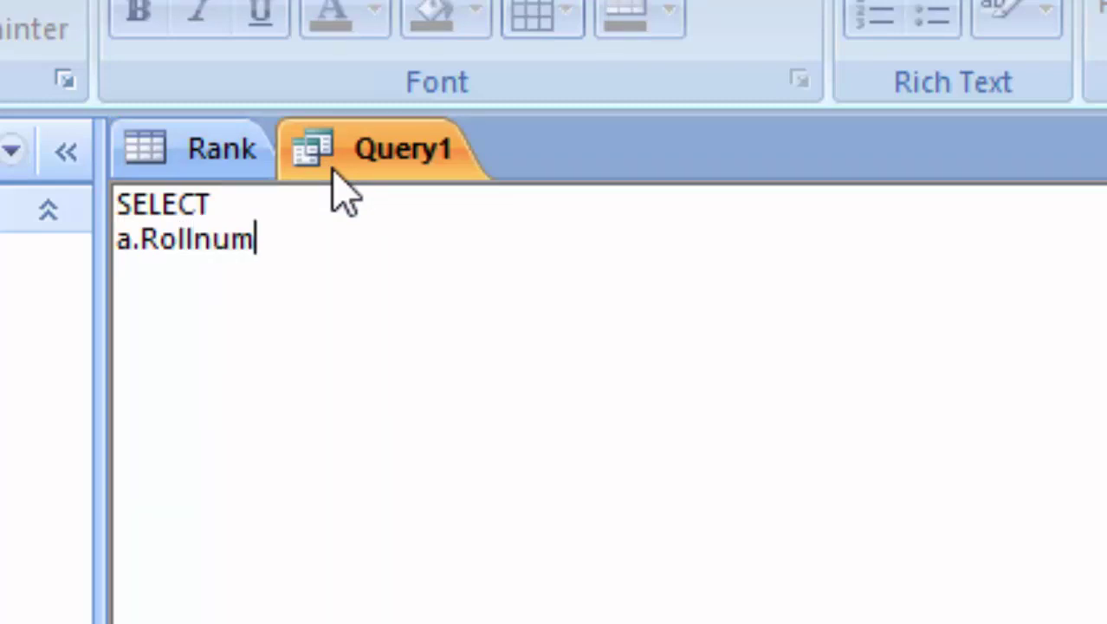
type("ber")
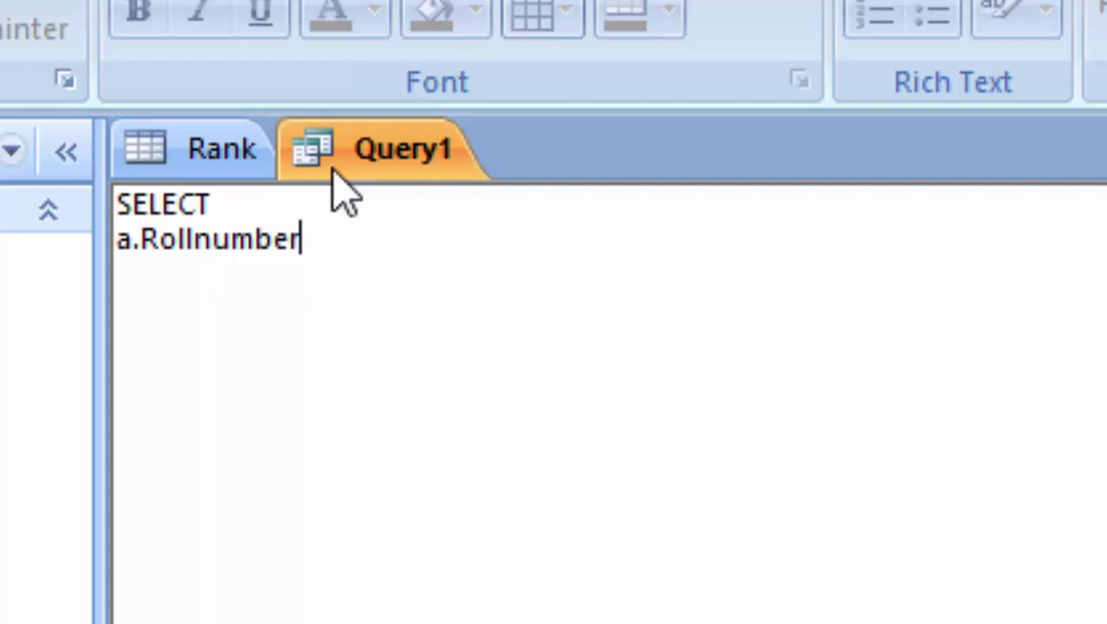
type(",")
type("a.")
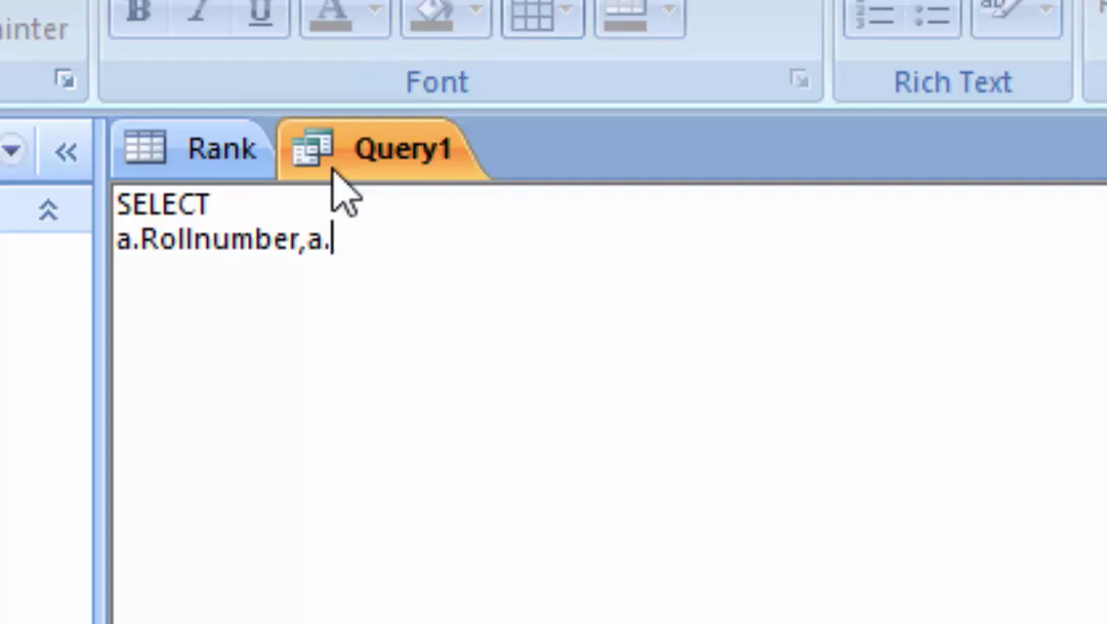
type("[")
type("Name]")
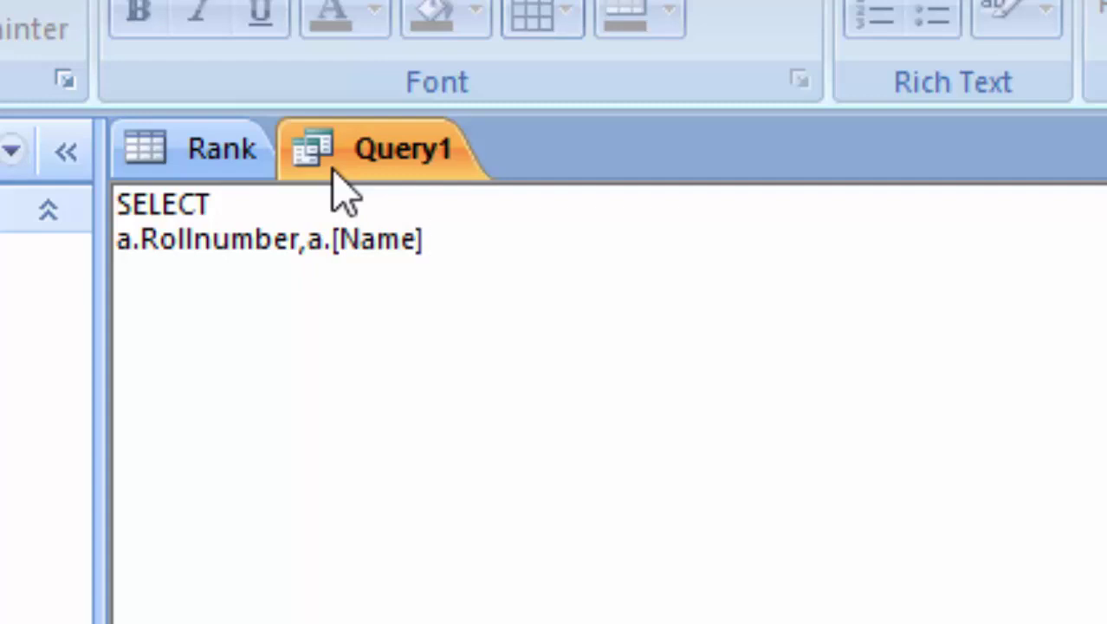
type(",")
type("a.")
type("[mar")
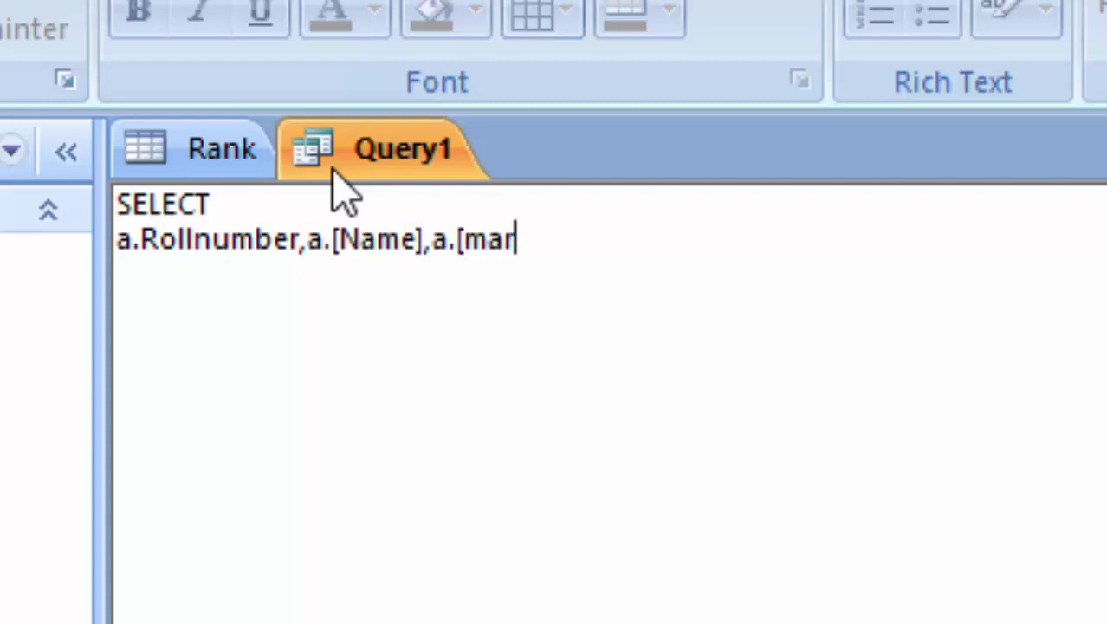
type("ks]")
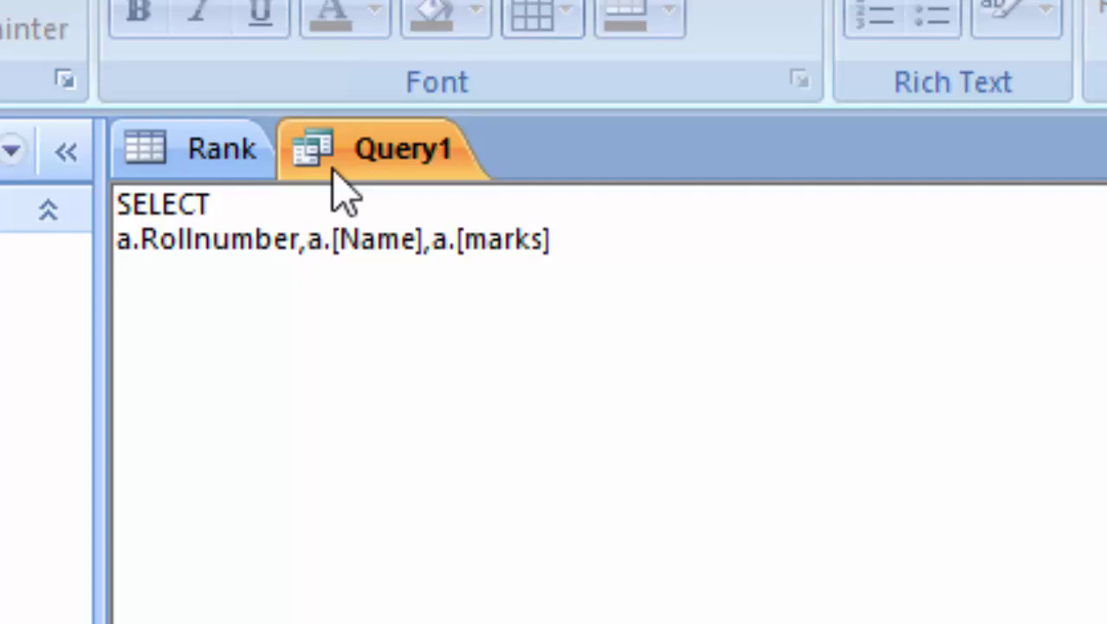
Capitalise Marks and append COUNT(*) AS Rank to the SELECT clause
left_click(176, 152)
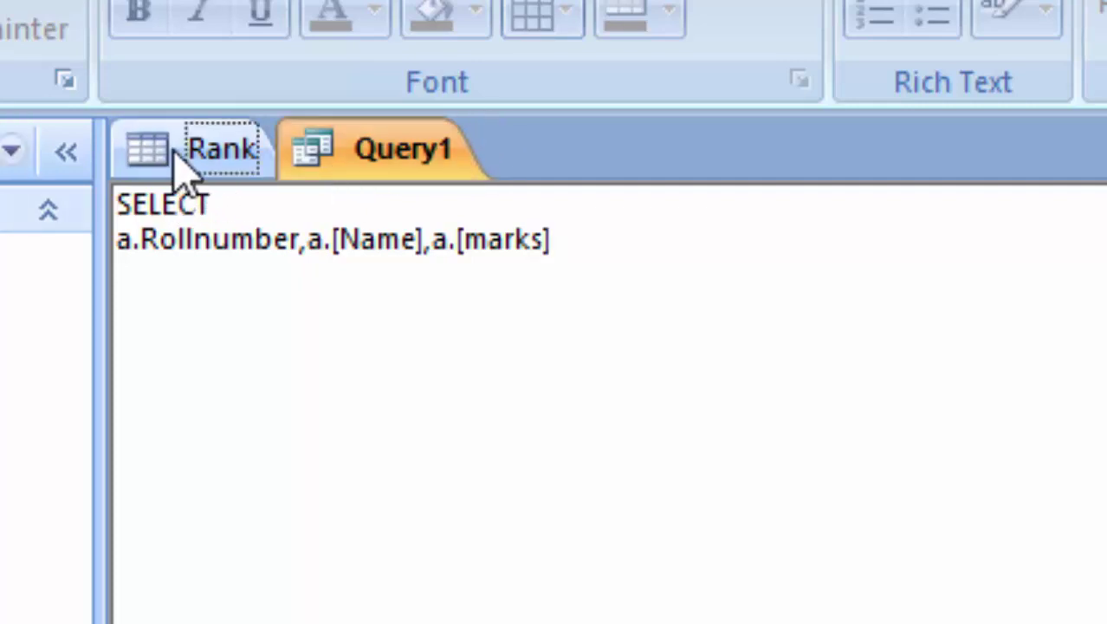
left_click(366, 143)
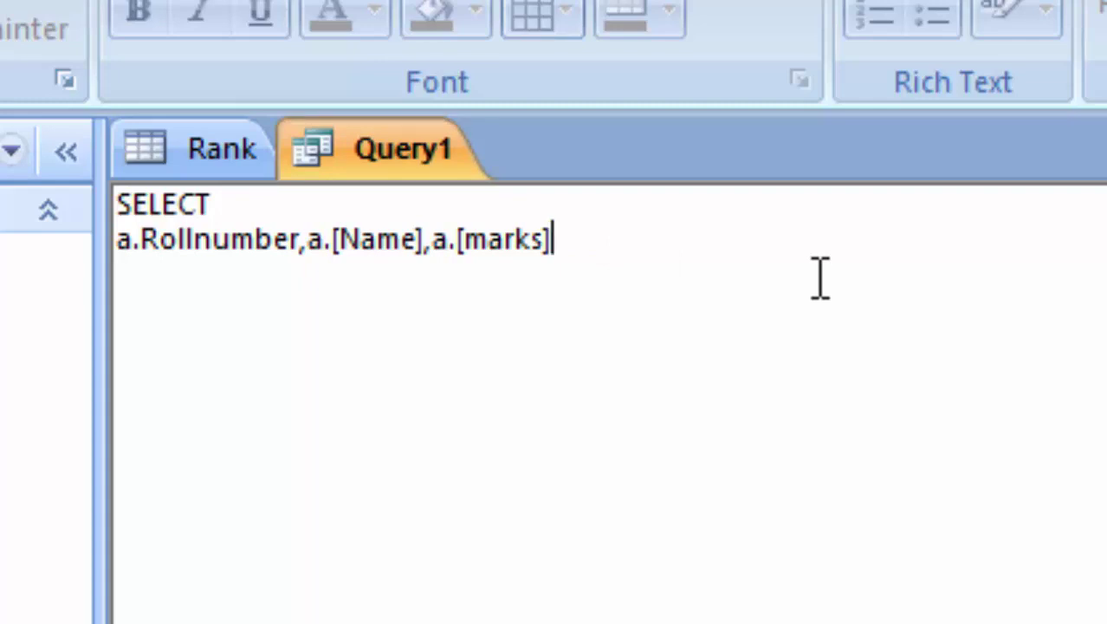
left_click(488, 247)
key("BackSpace")
type("M")
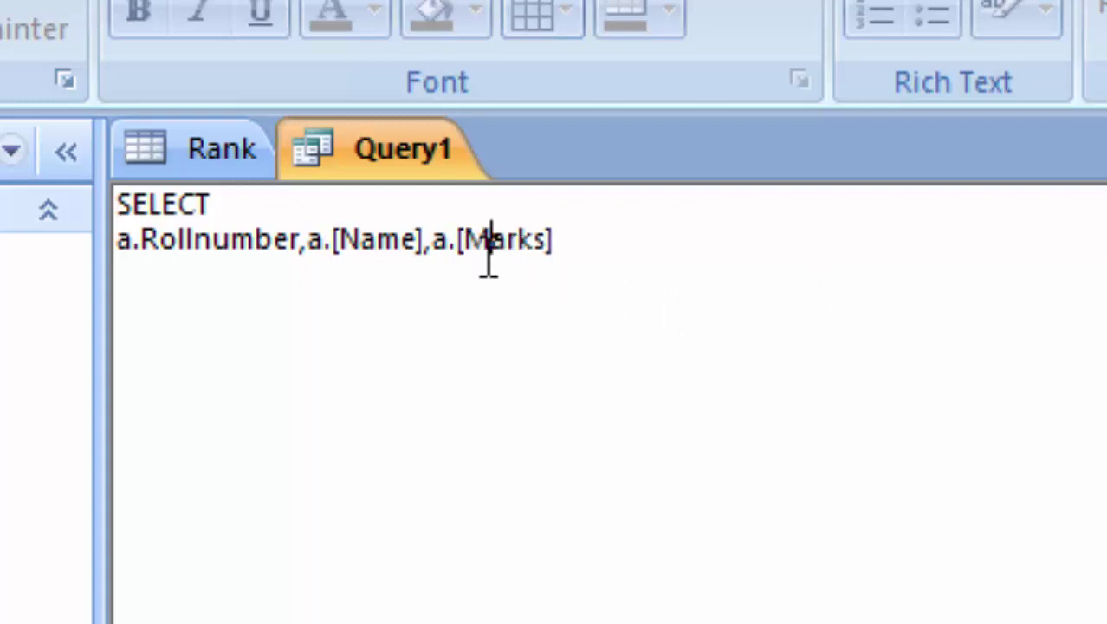
left_click(605, 249)
type(",")
type("CO")
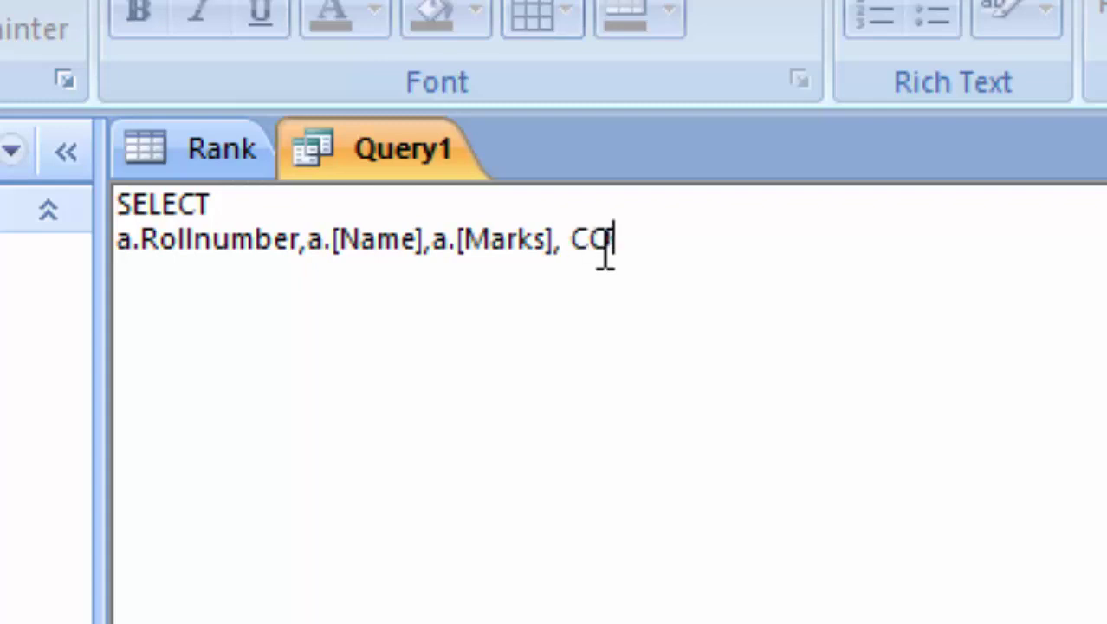
type("UNT")
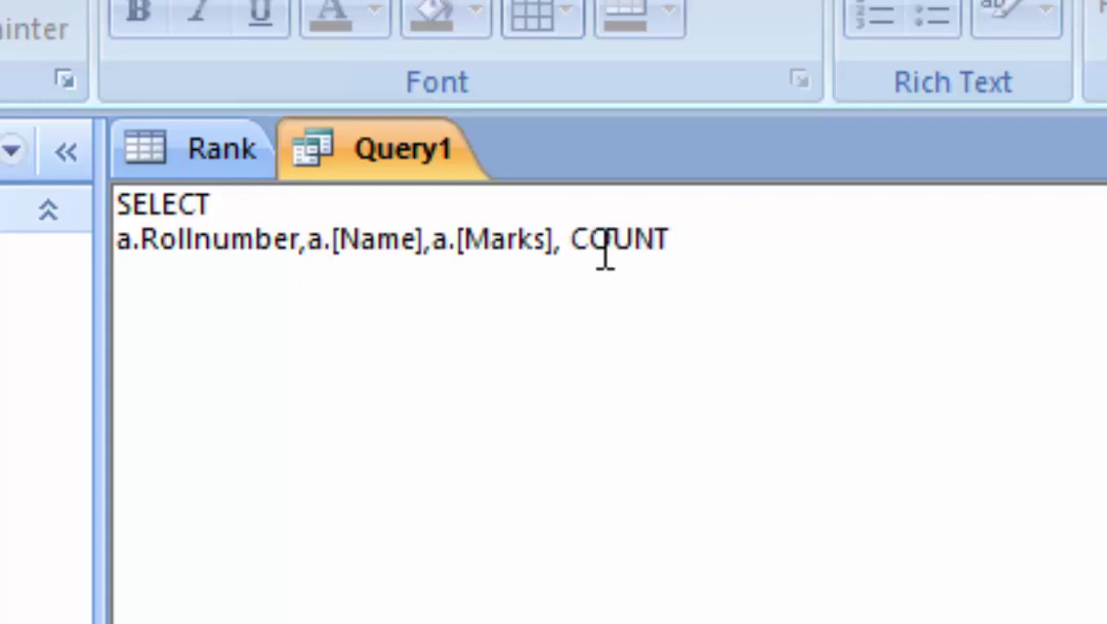
type("( * ")
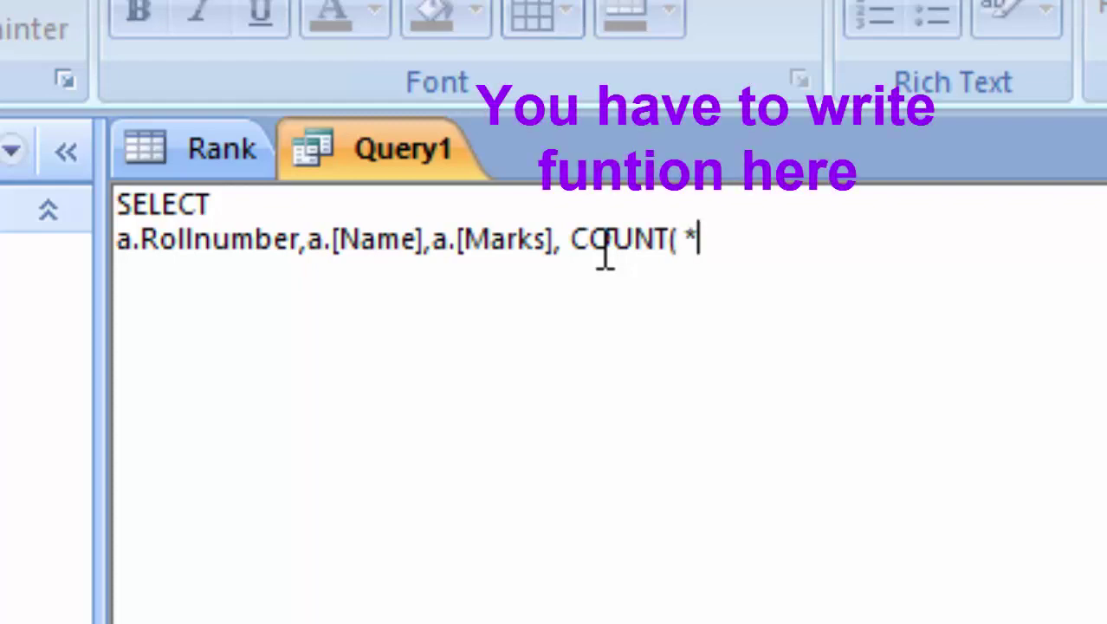
type(")")
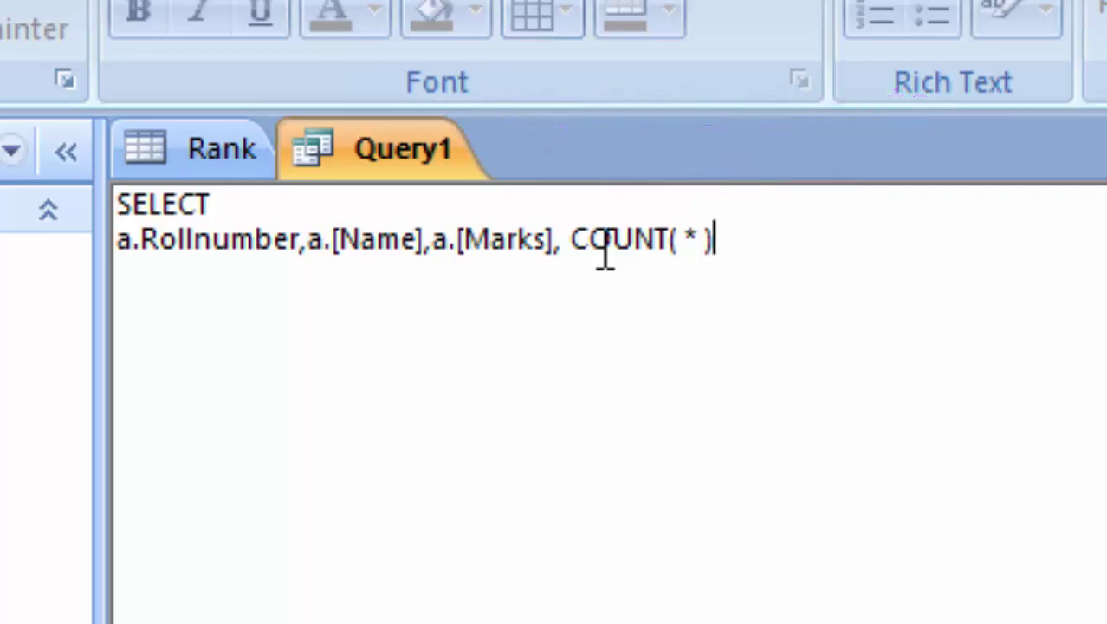
type("AS")
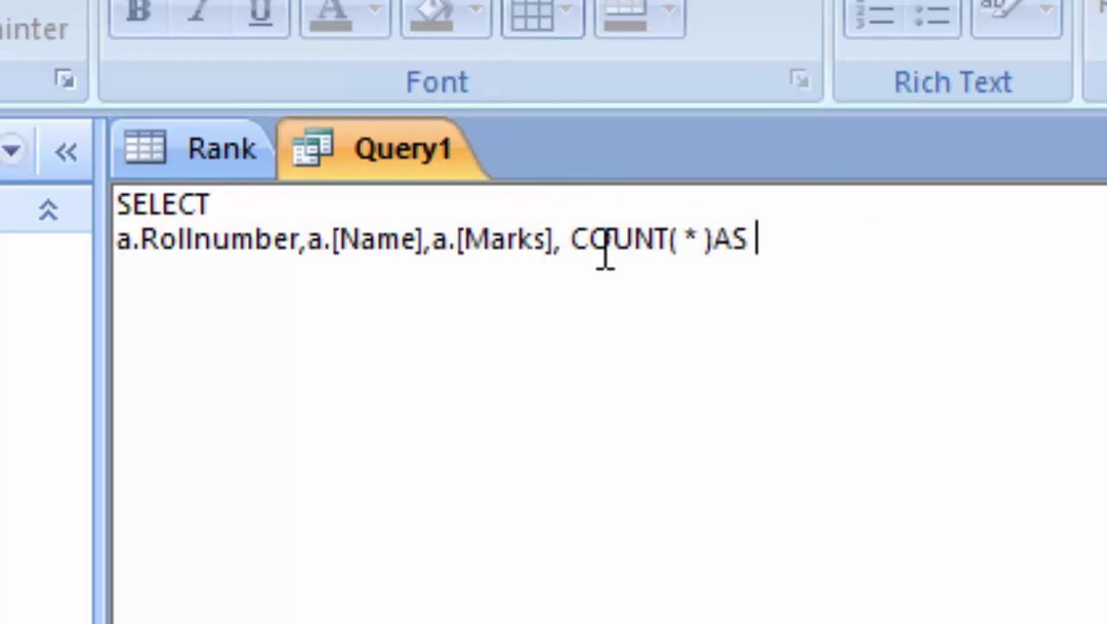
type(" R")
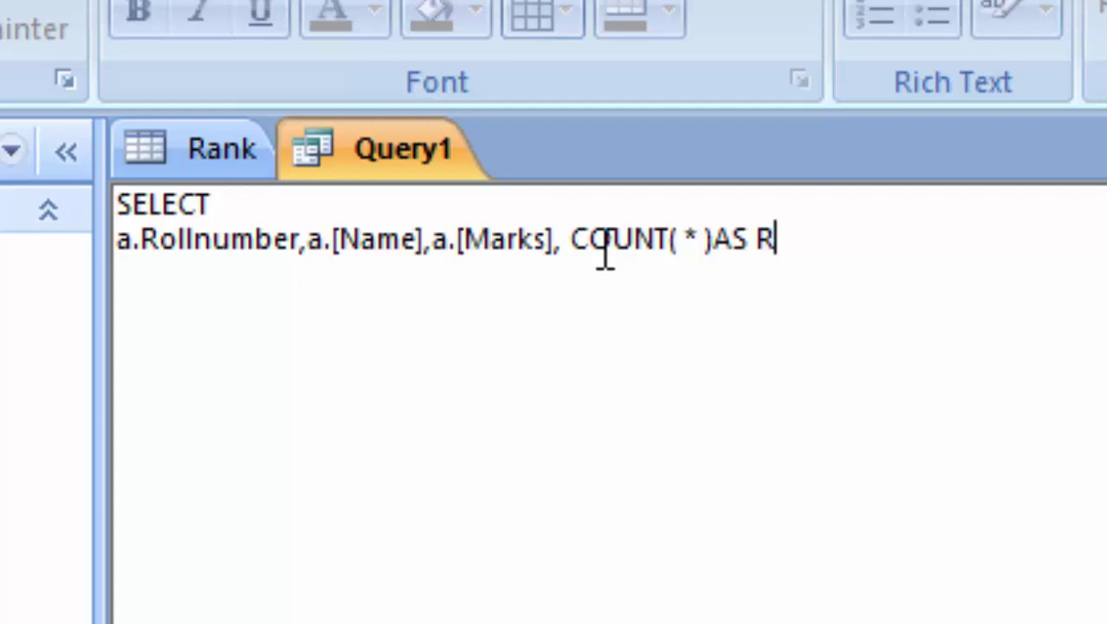
type("ank")
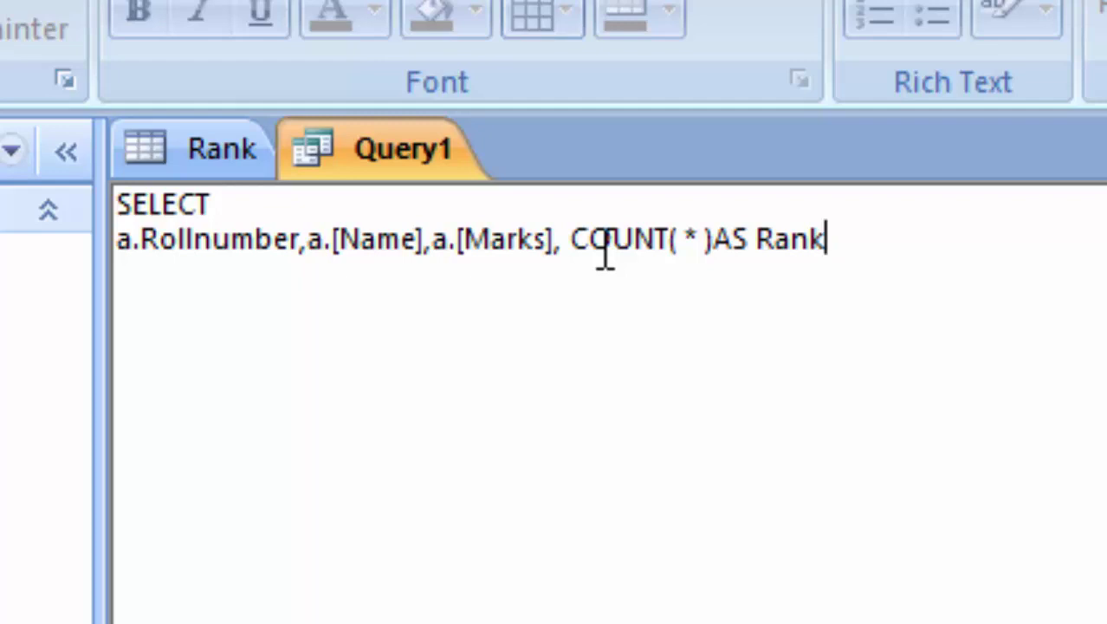
key("Return")
Write FROM Rank AS a INNER JOIN RANK AS b ON a.[Marks]<=b.[Marks], fixing typos
type("FROM")
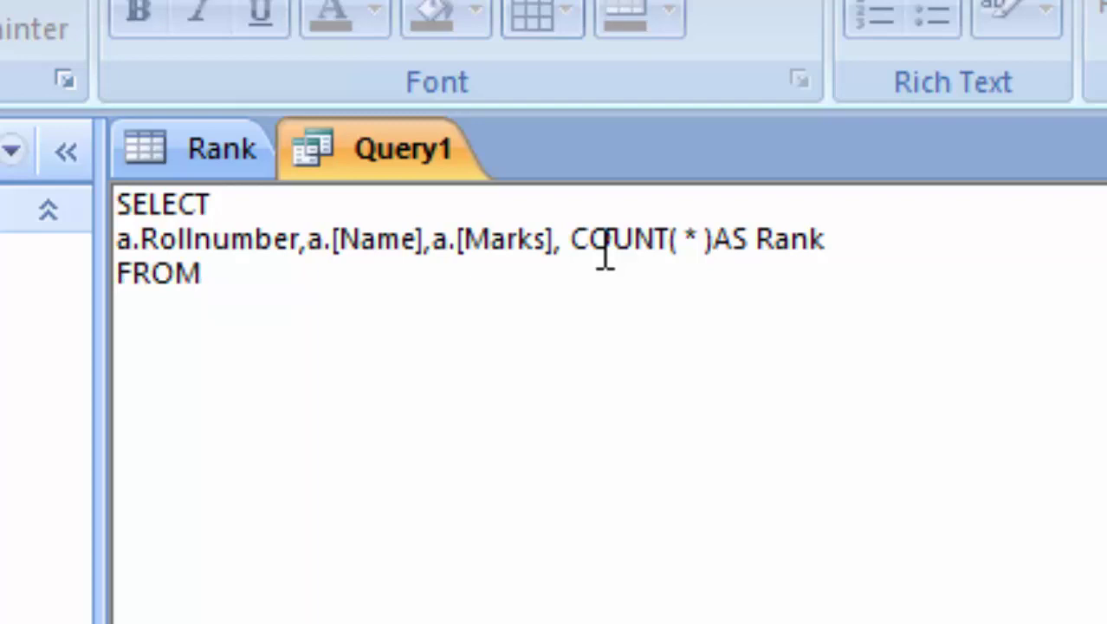
type(" r")
key("BackSpace")
type("Rank")
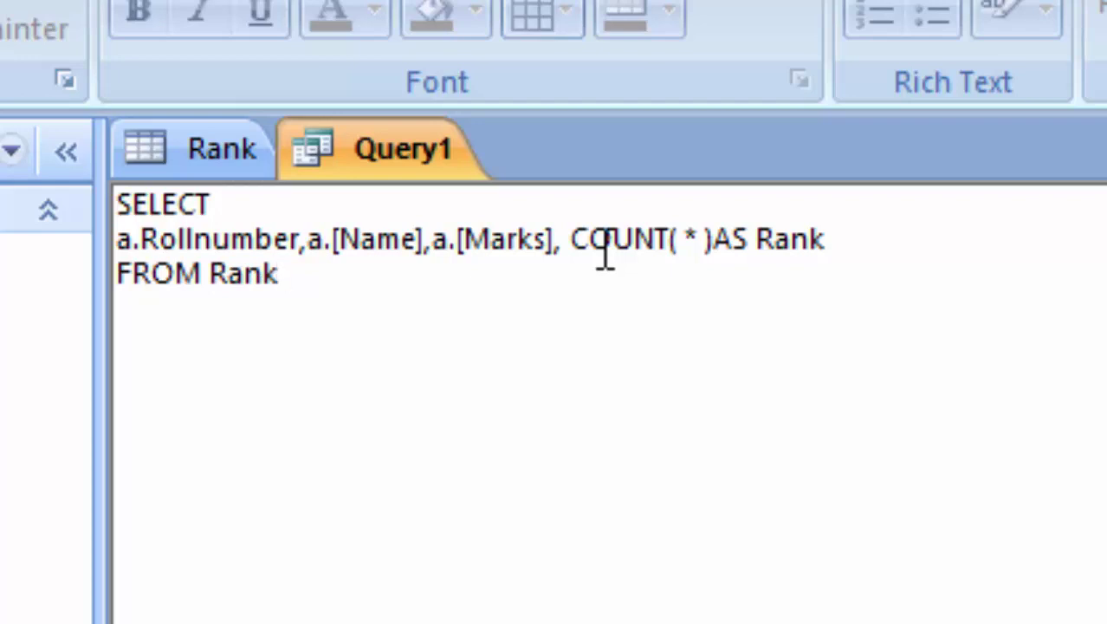
type(" AS a INNER J")
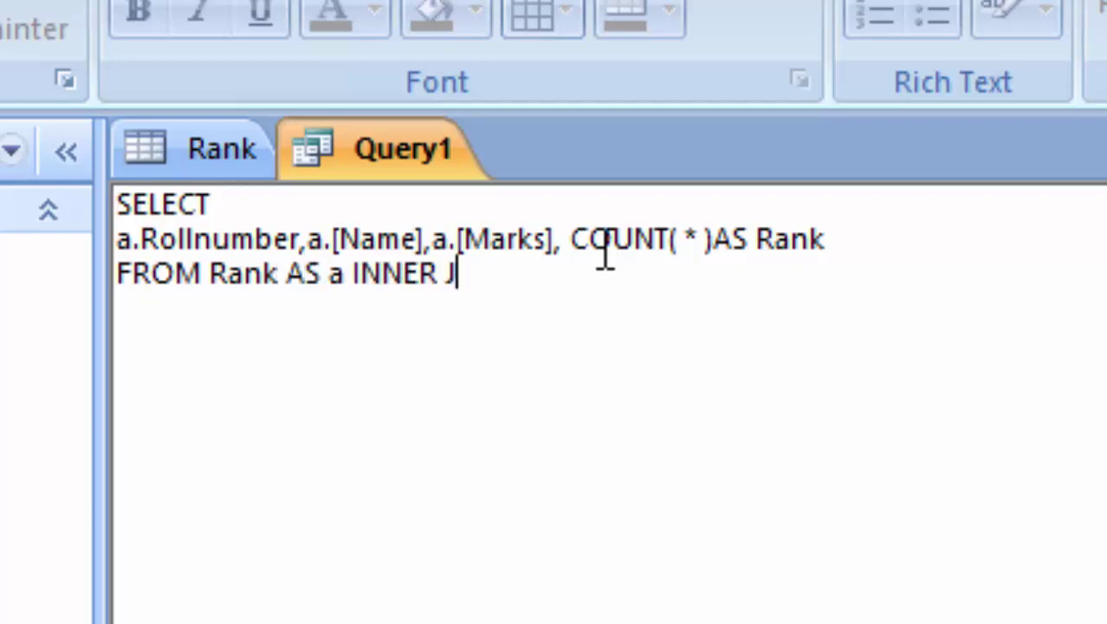
type("OIN")
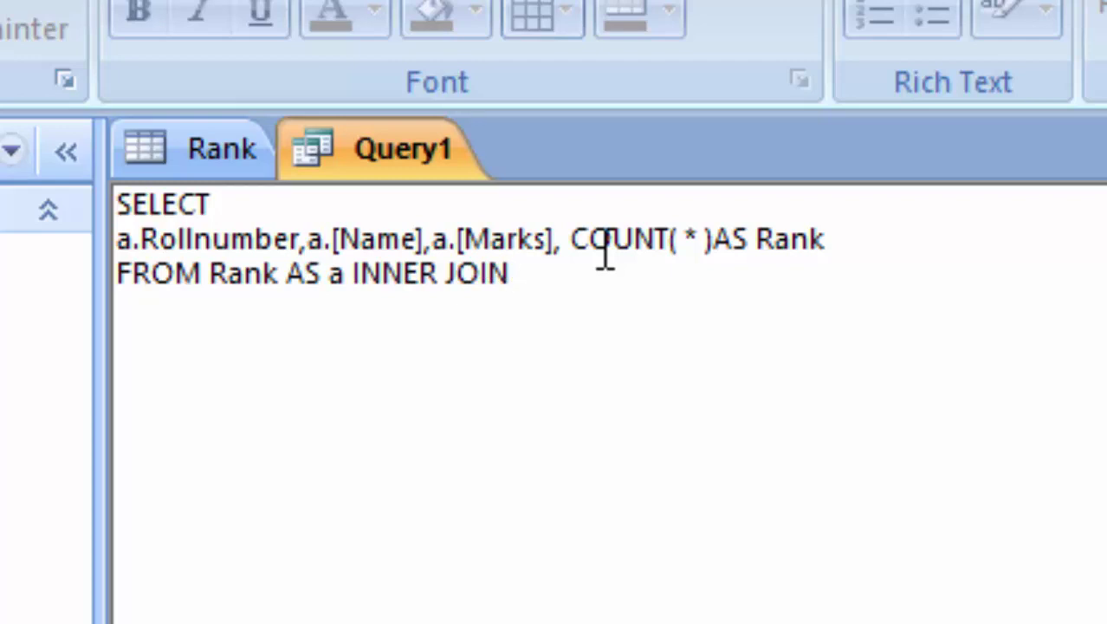
type(" RAN")
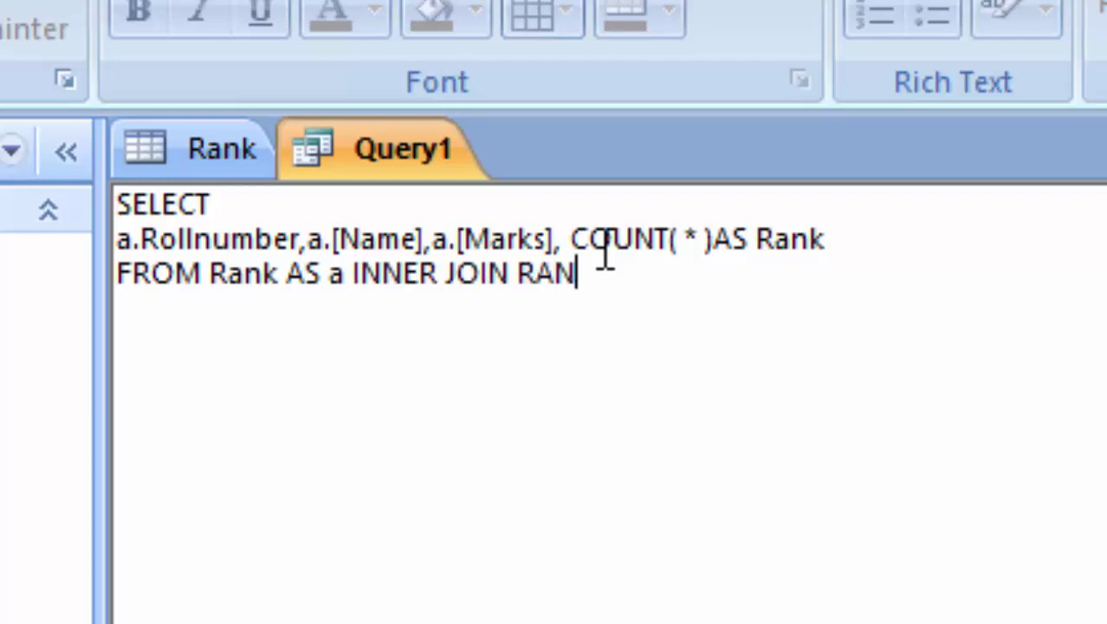
type("K")
type("AS ")
type("a")
left_click(598, 275)
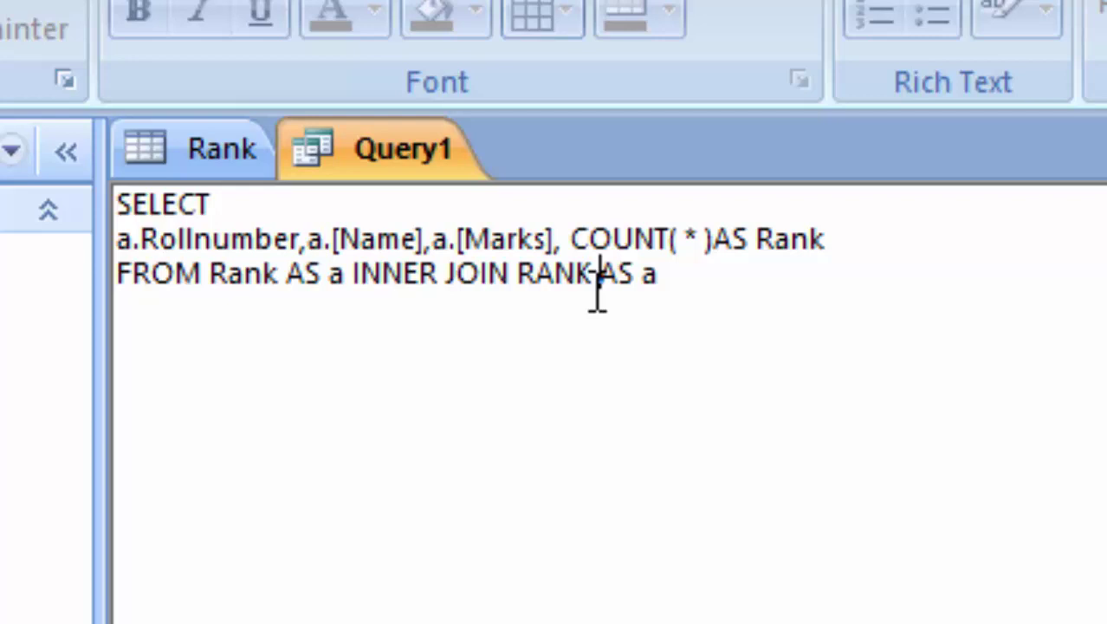
left_click(737, 286)
key("BackSpace")
key("BackSpace")
type("b ")
type("ON")
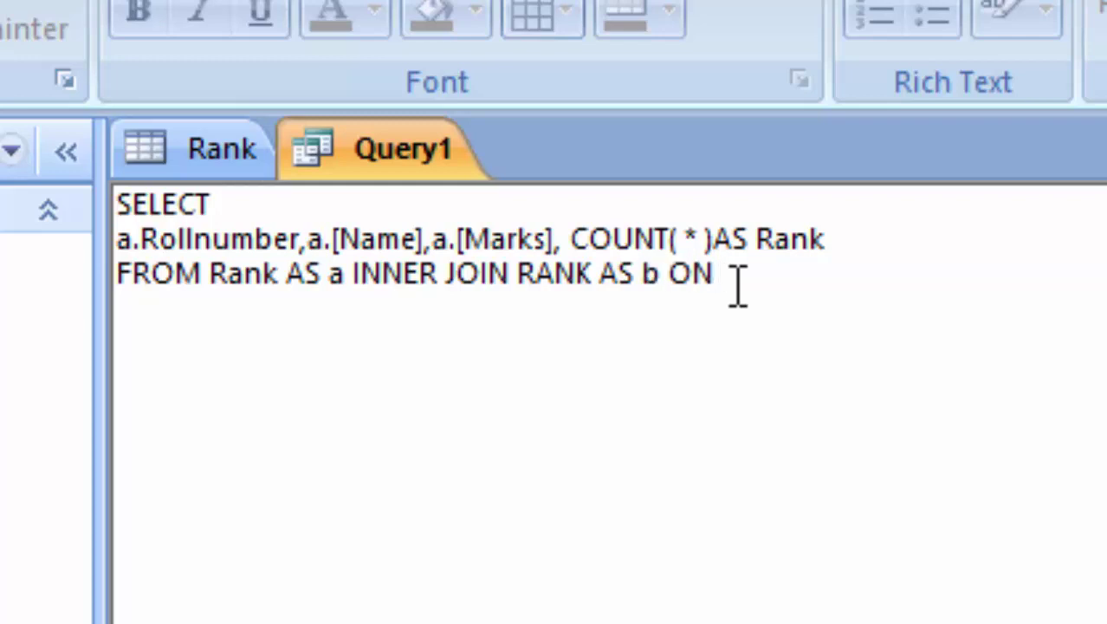
type(" a.")
type("[")
type("mnarks")
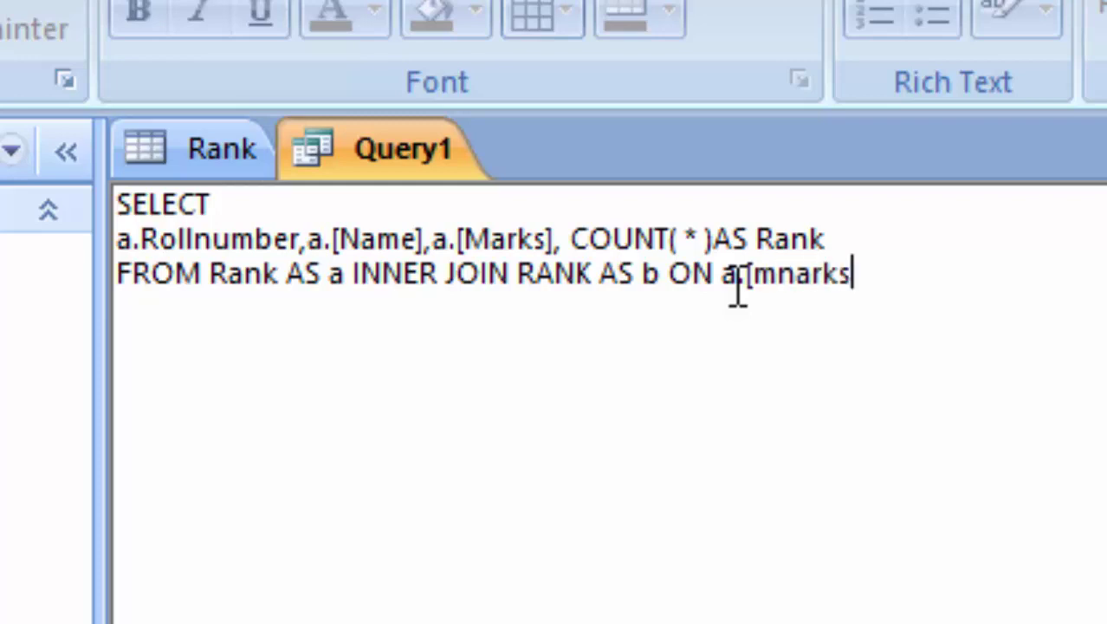
type("]")
type("<=")
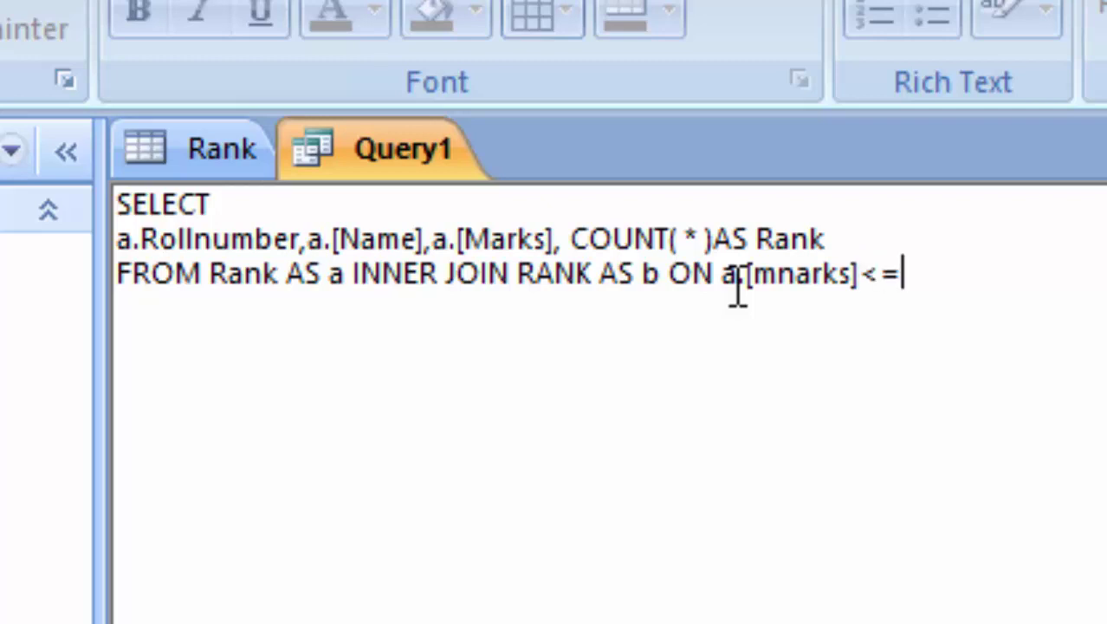
type("b")
type(".[Mar")
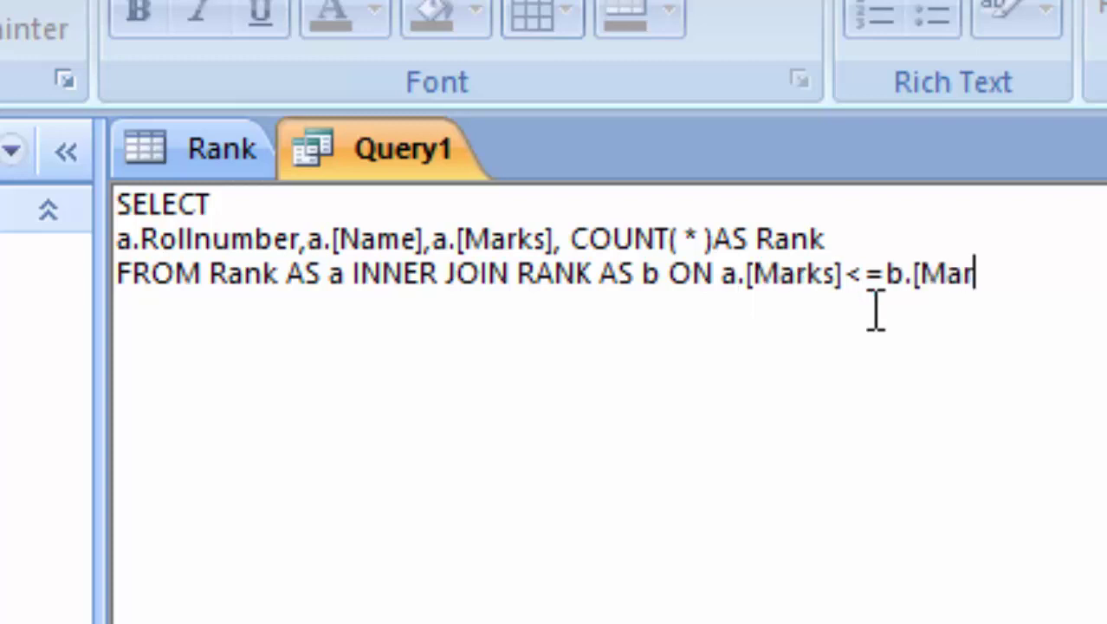
type("ks]")
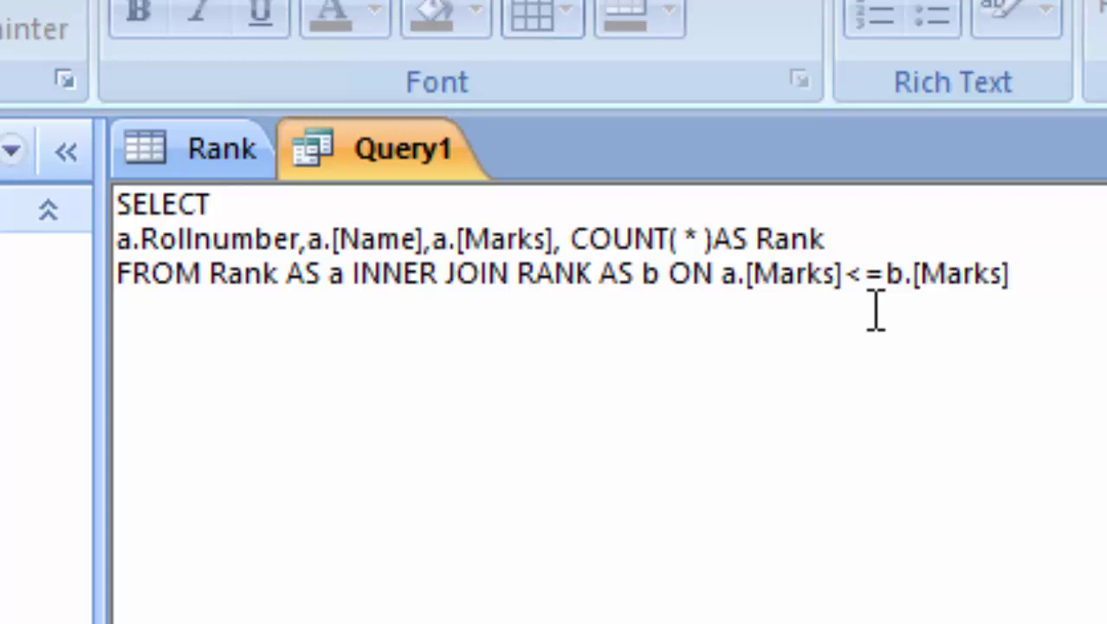
key("Return")
Start the GROUP BY clause with Rollnumber, correcting the spelling
type("G")
type("ROP")
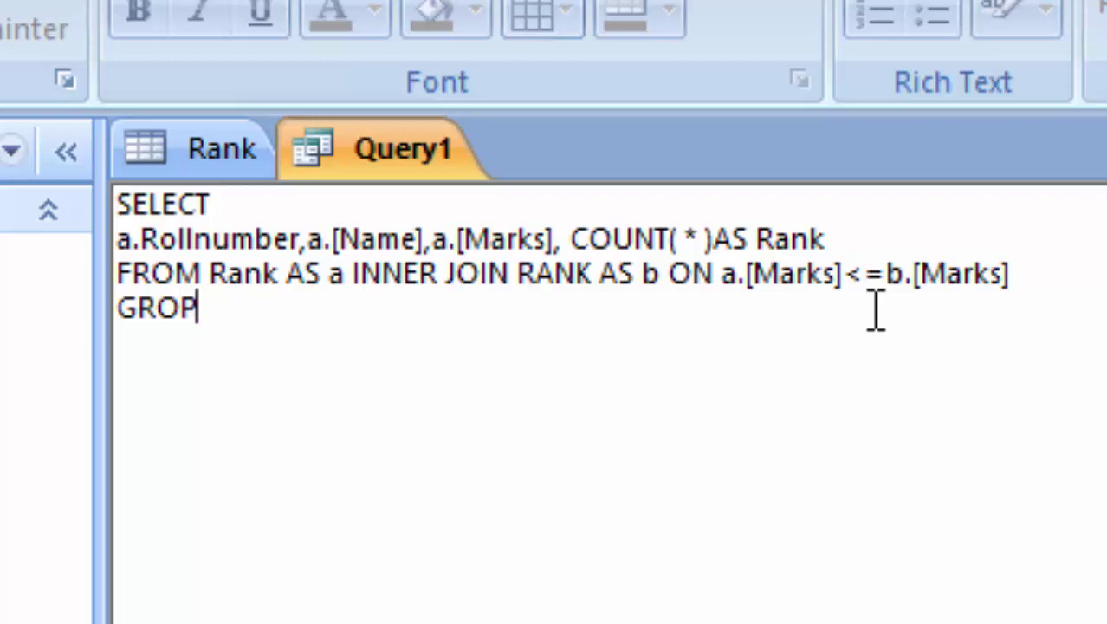
key("BackSpace")
key("BackSpace")
type("O")
type("UP")
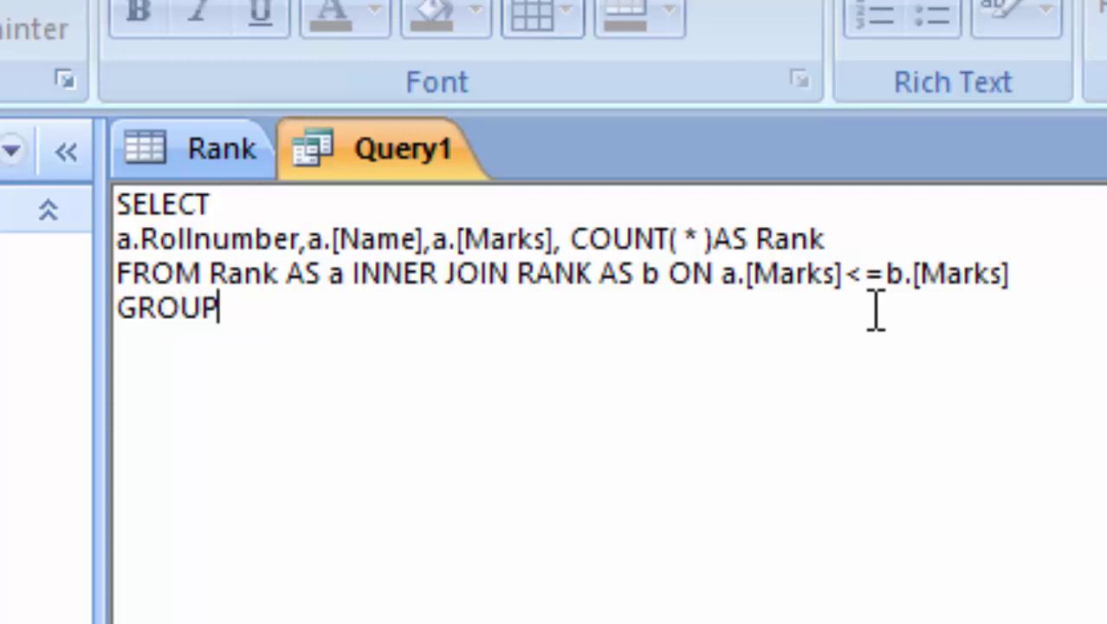
type(" BY")
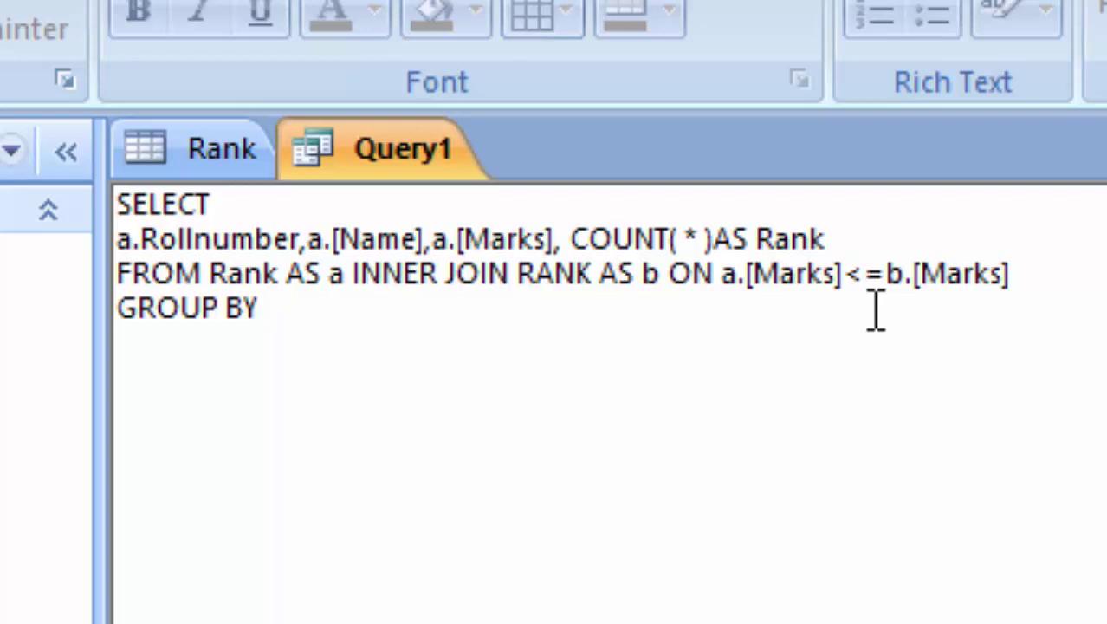
type(" Rol")
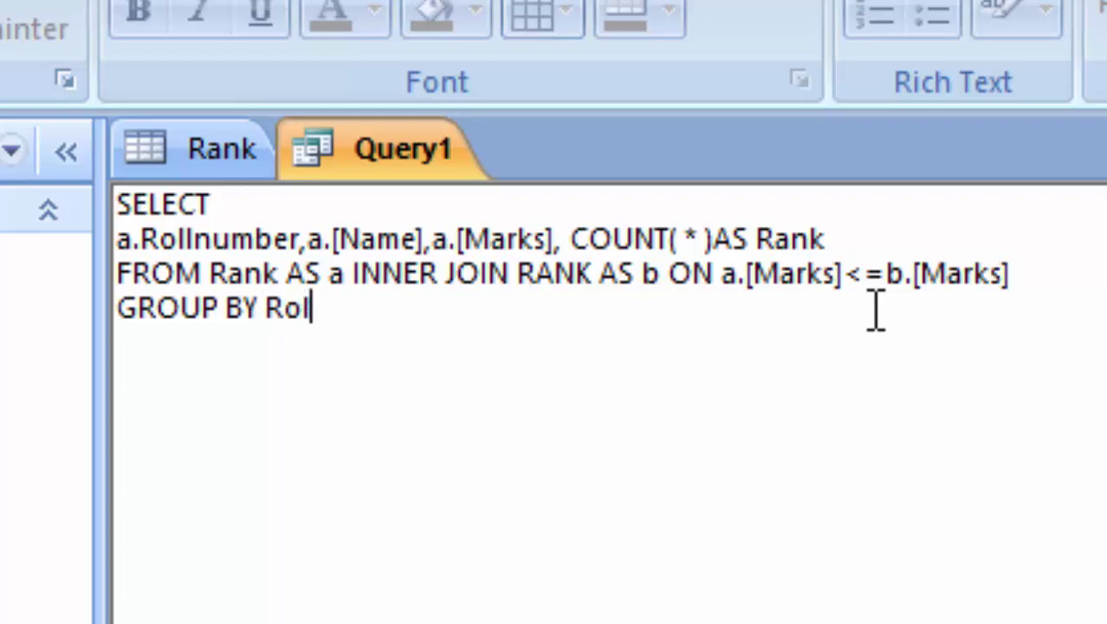
type("l num")
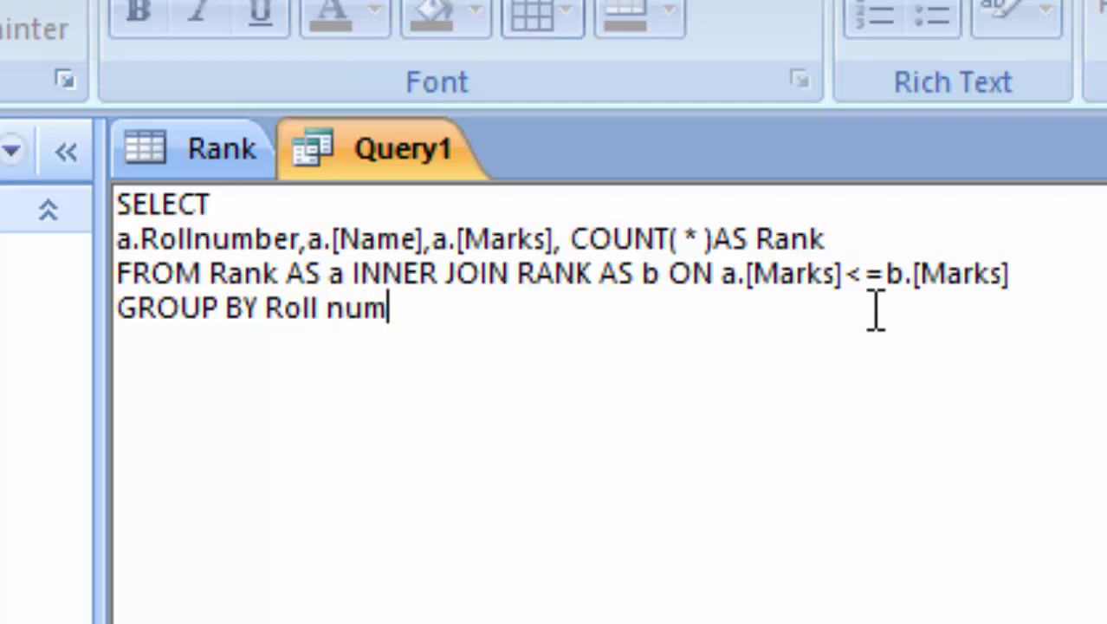
type("ber")
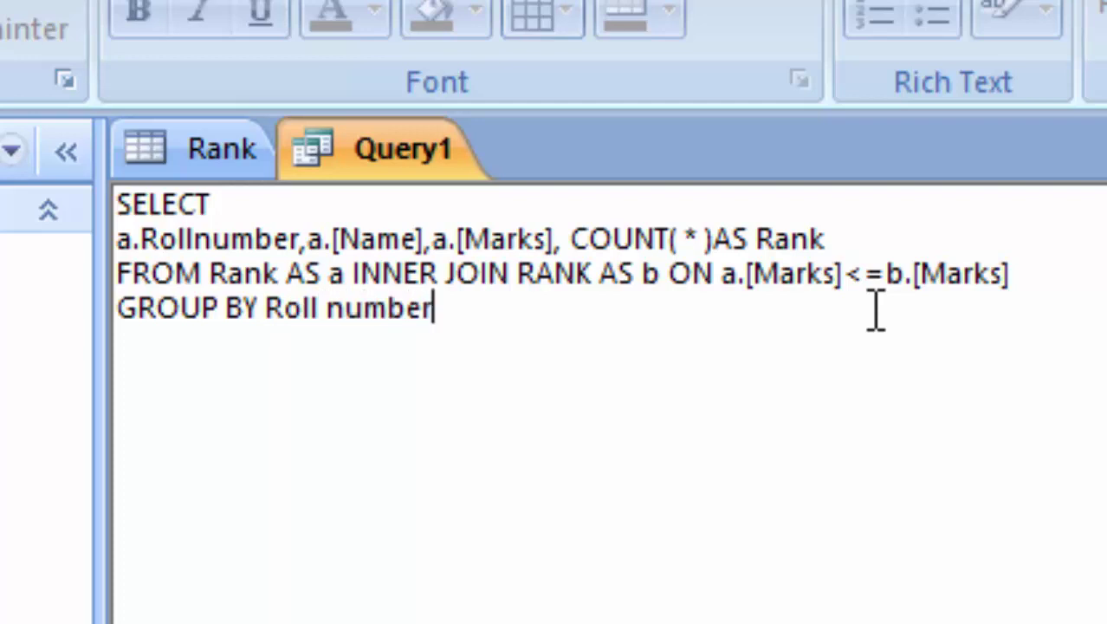
left_click(325, 313)
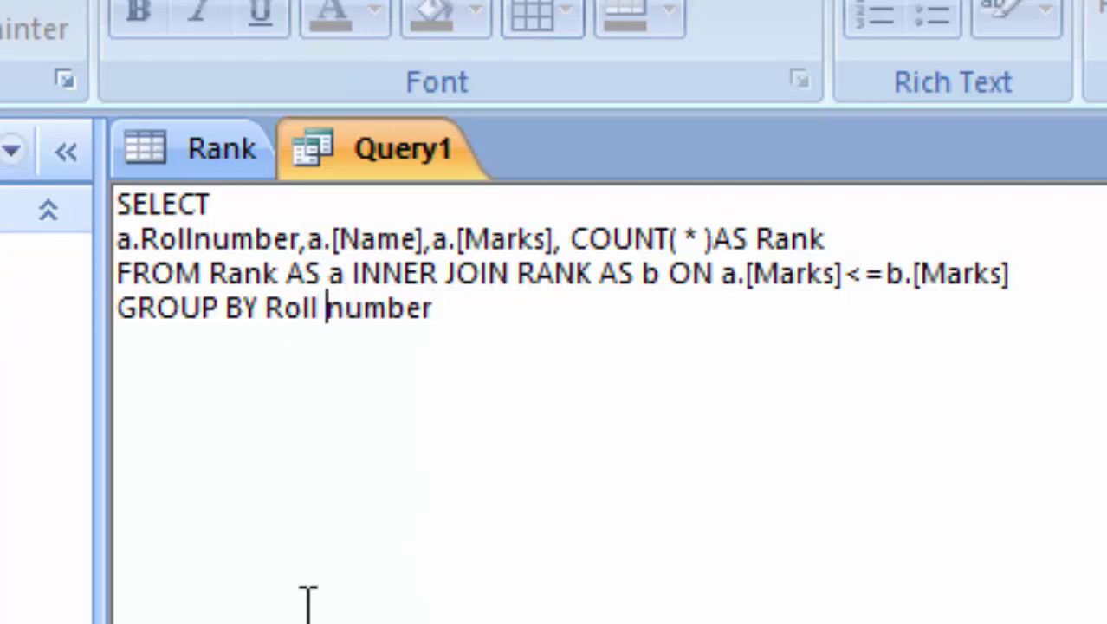
key("BackSpace")
left_click(475, 322)
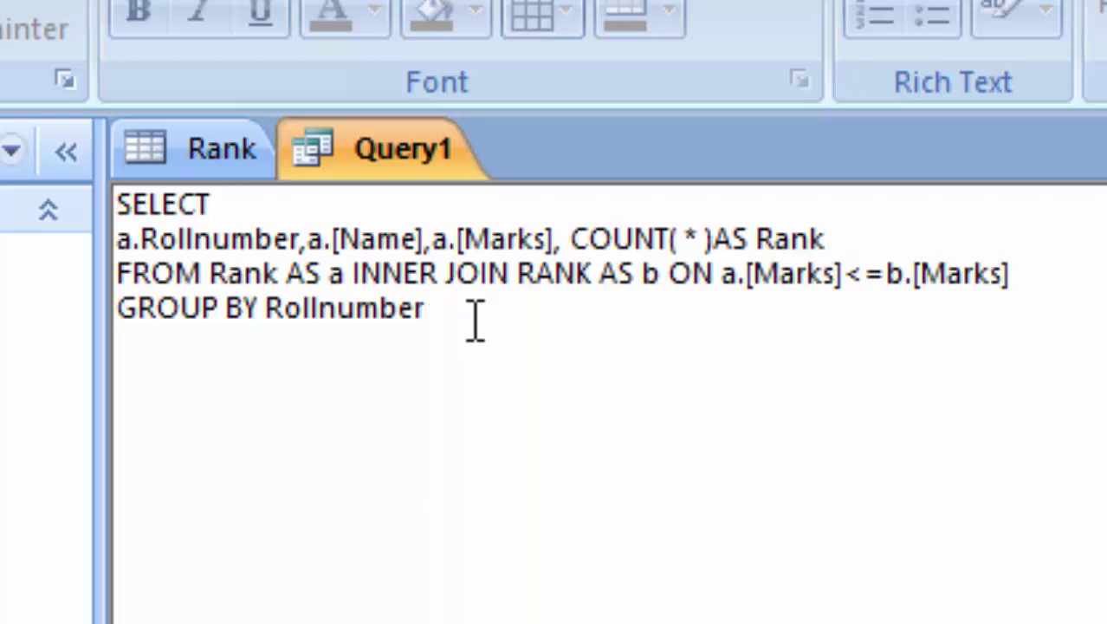
Add a.[Name]a.[Marks]; to GROUP BY, capitalising Name and Marks
type(",a")
type(".")
type("[Nam")
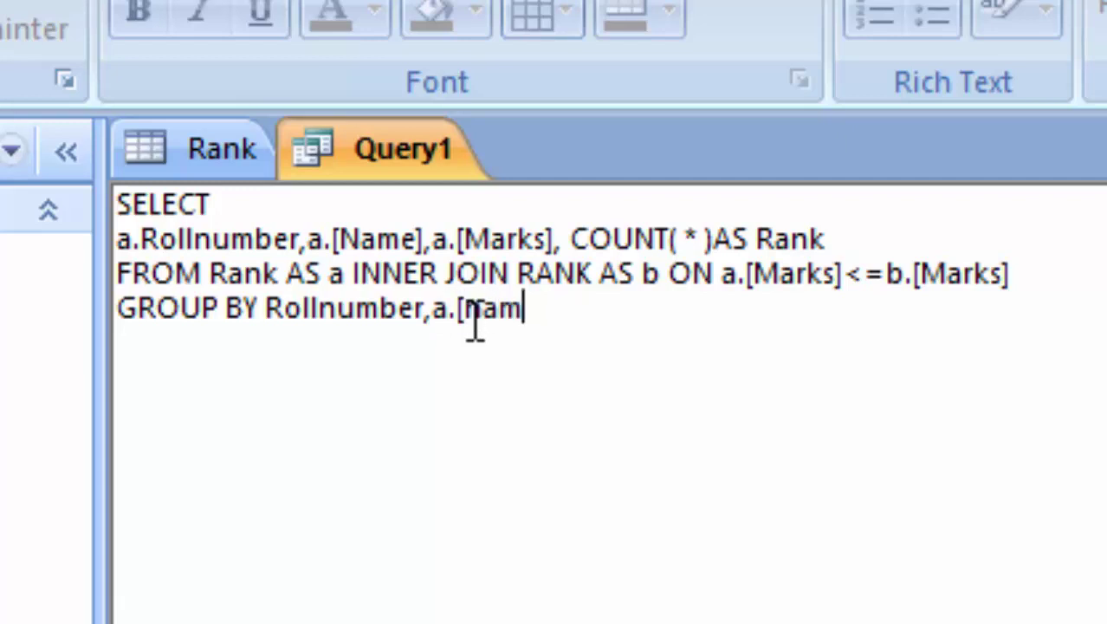
type("e")
type("]")
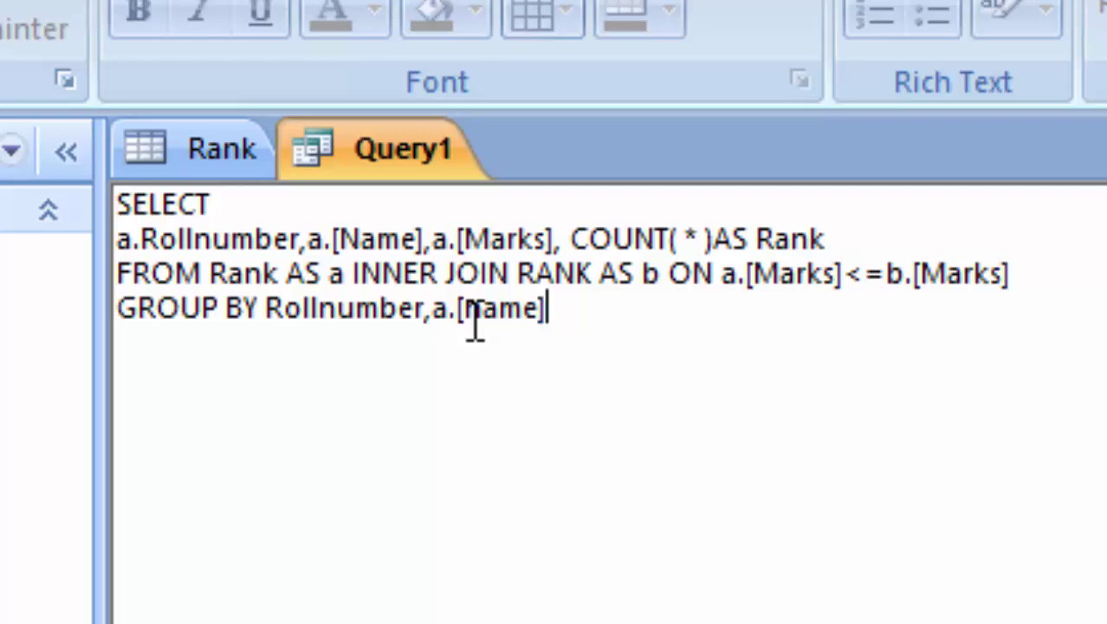
type("a.[")
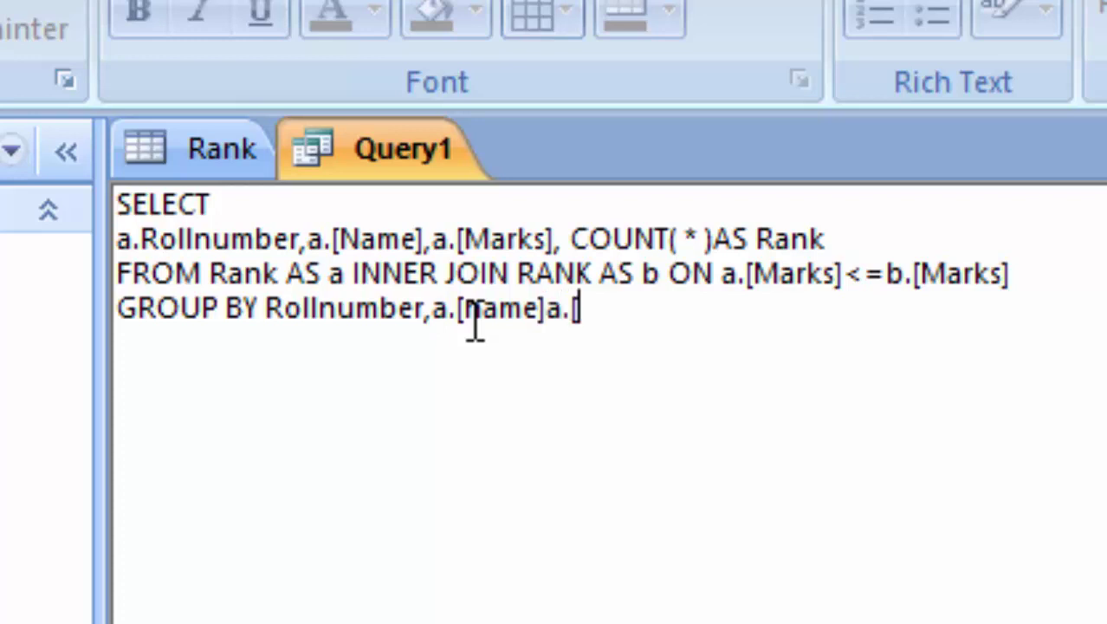
type("mar")
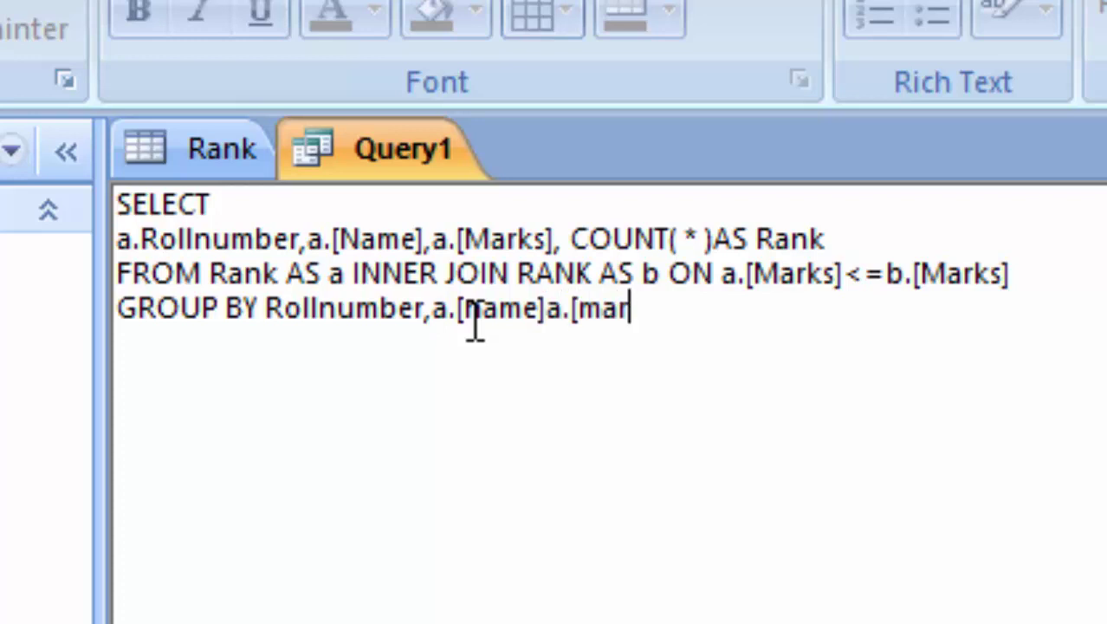
type("ks")
type("];")
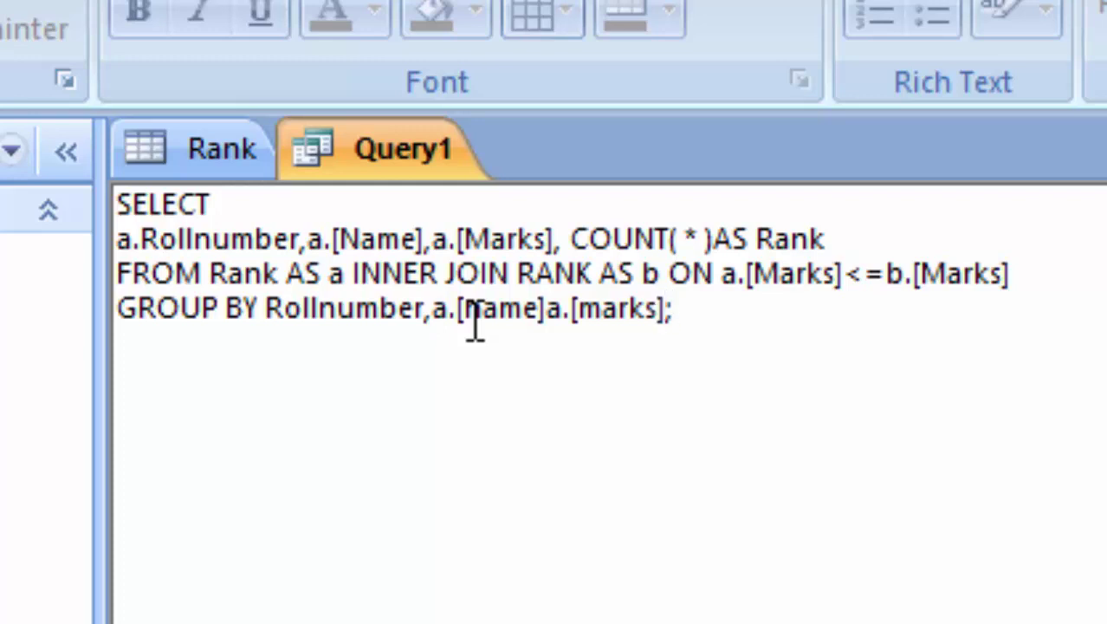
left_click(604, 311)
key("BackSpace")
type("M")
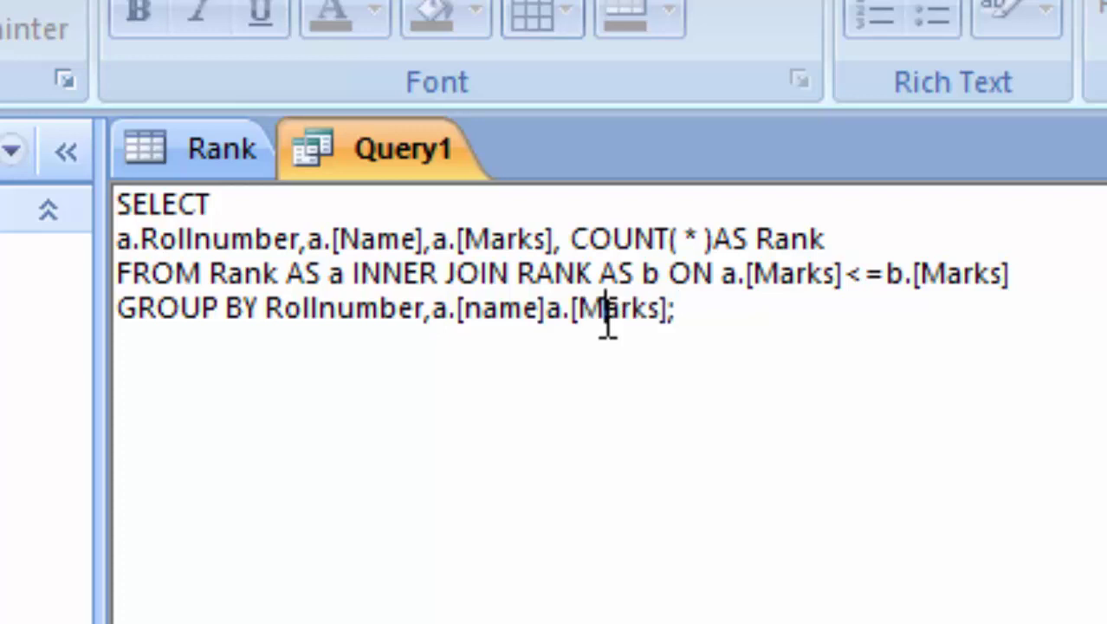
left_click(484, 323)
key("BackSpace")
type("N")
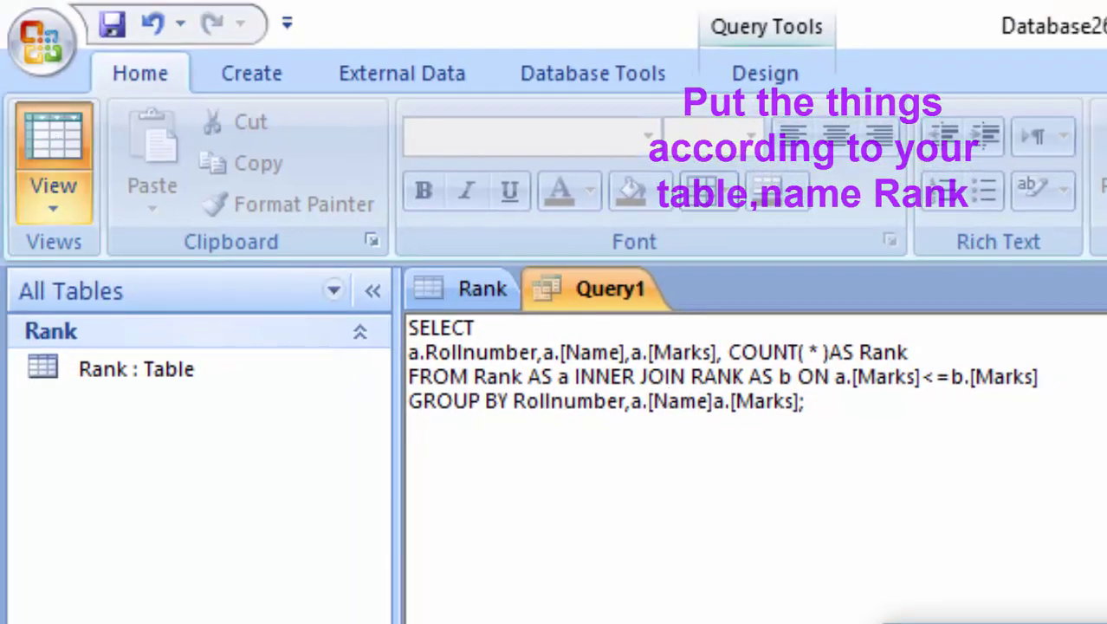
Insert a comma after a.[Name] in Query1's GROUP BY list and run the query
left_click(716, 400)
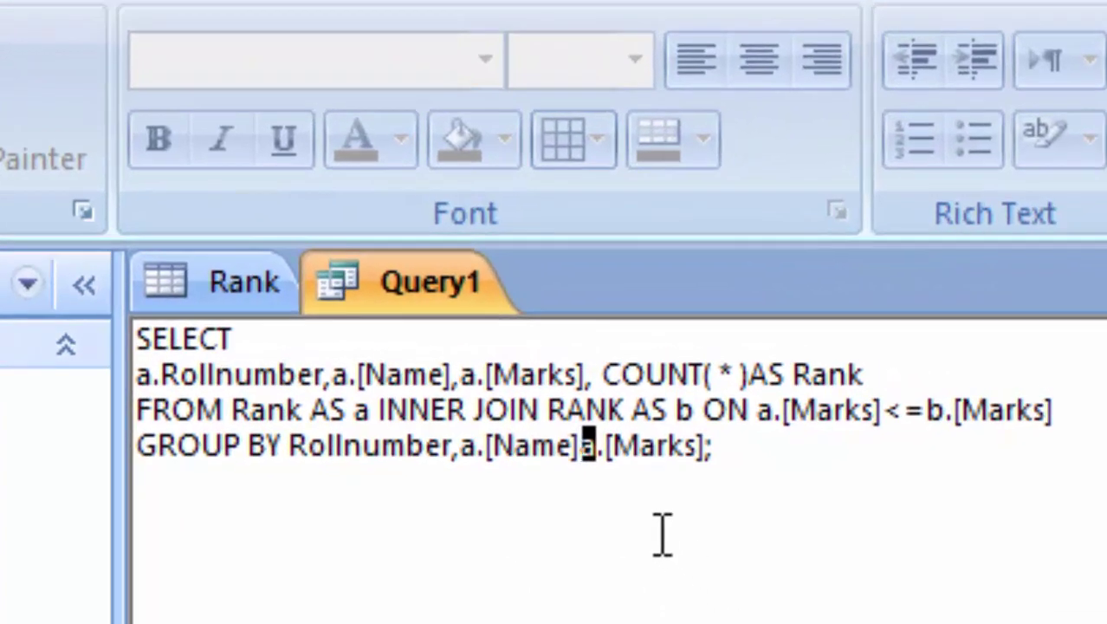
left_click(580, 455)
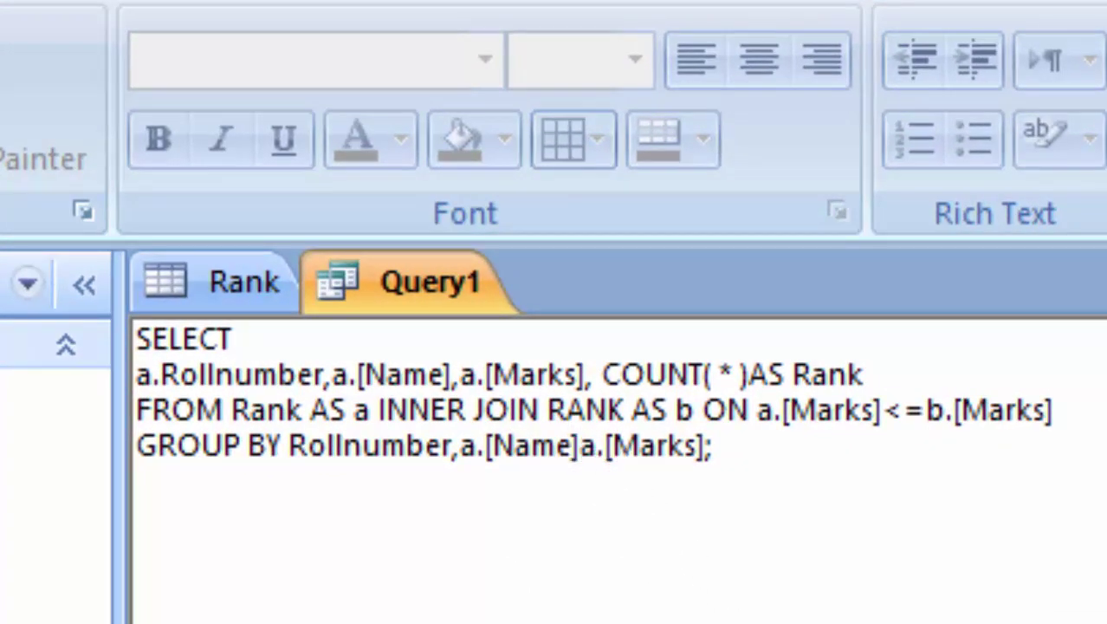
type(",")
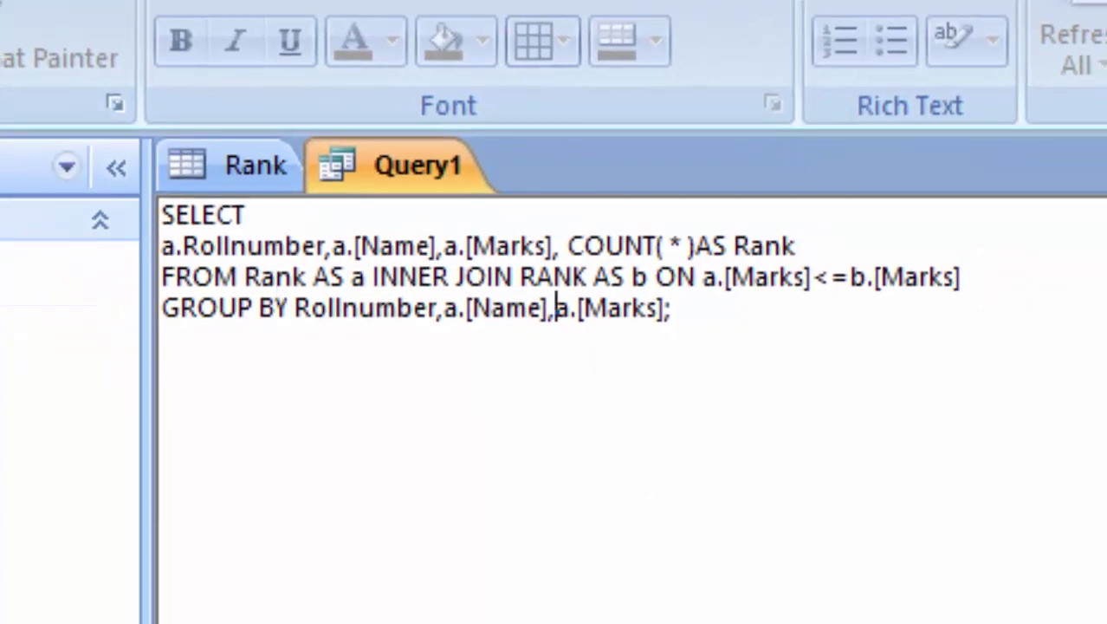
left_click(5, 39)
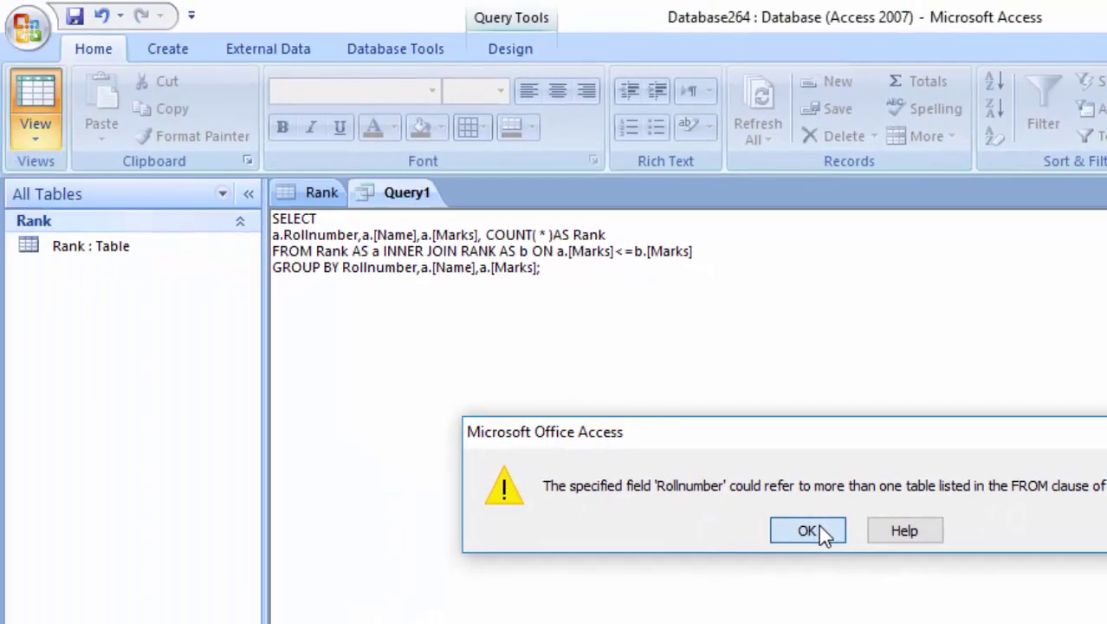
left_click(807, 531)
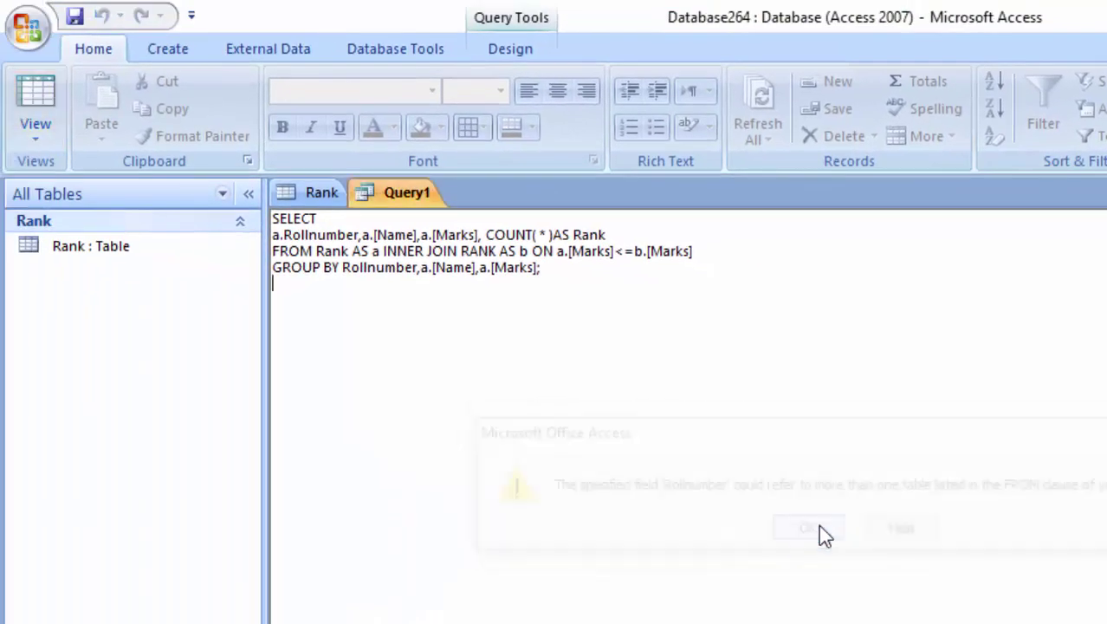
Close the Rank table, retry the query past the ambiguous 'Rollnumber' error, and return to SQL
right_click(325, 198)
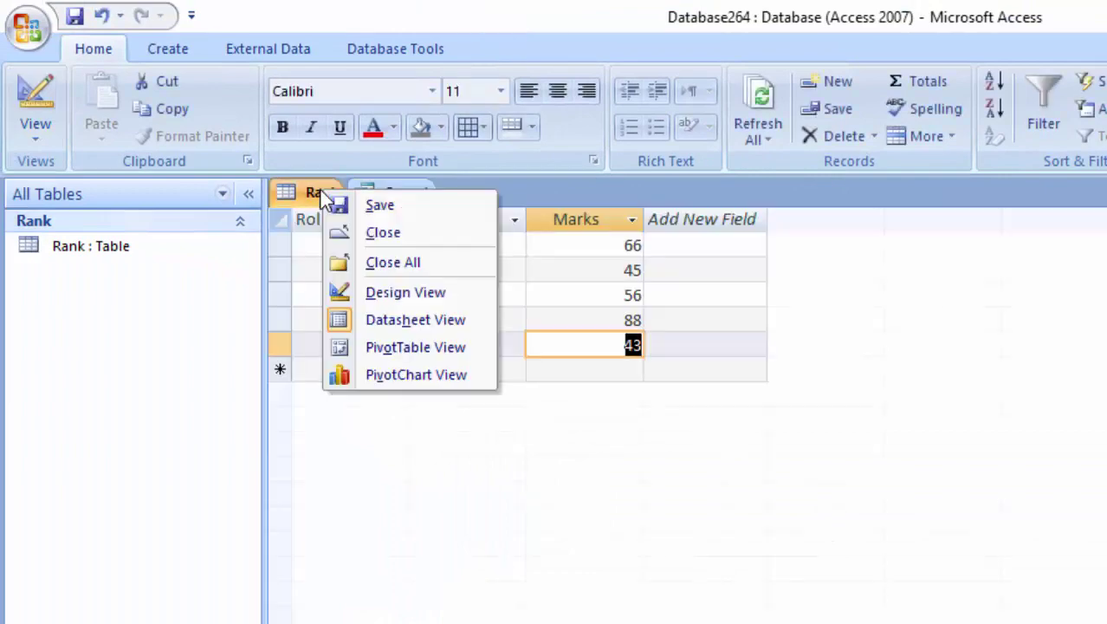
left_click(341, 230)
left_click(21, 97)
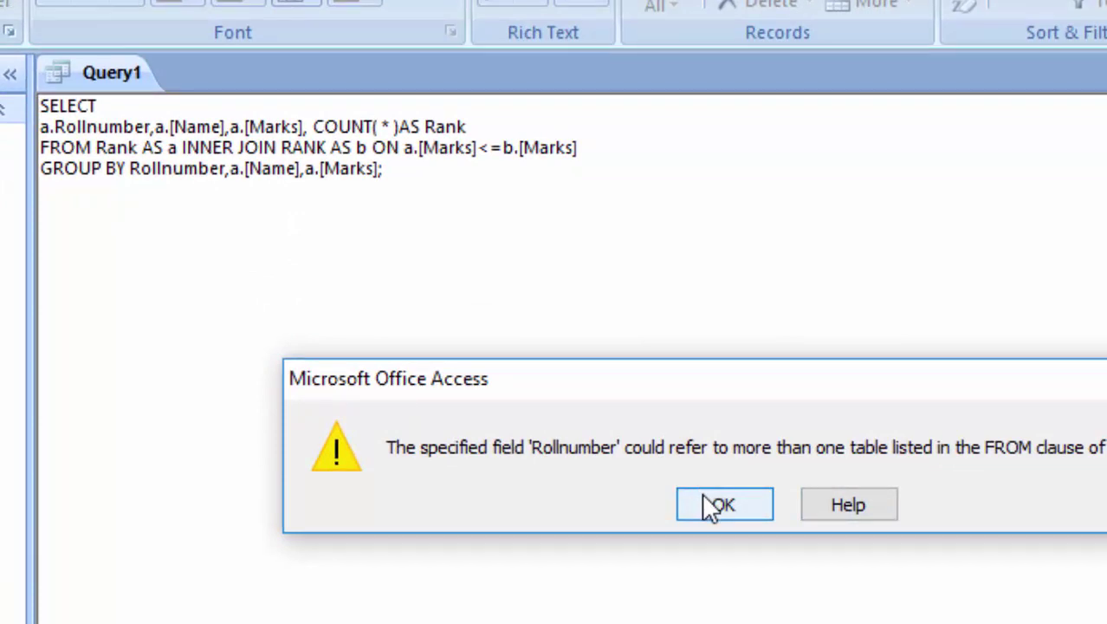
left_click(709, 507)
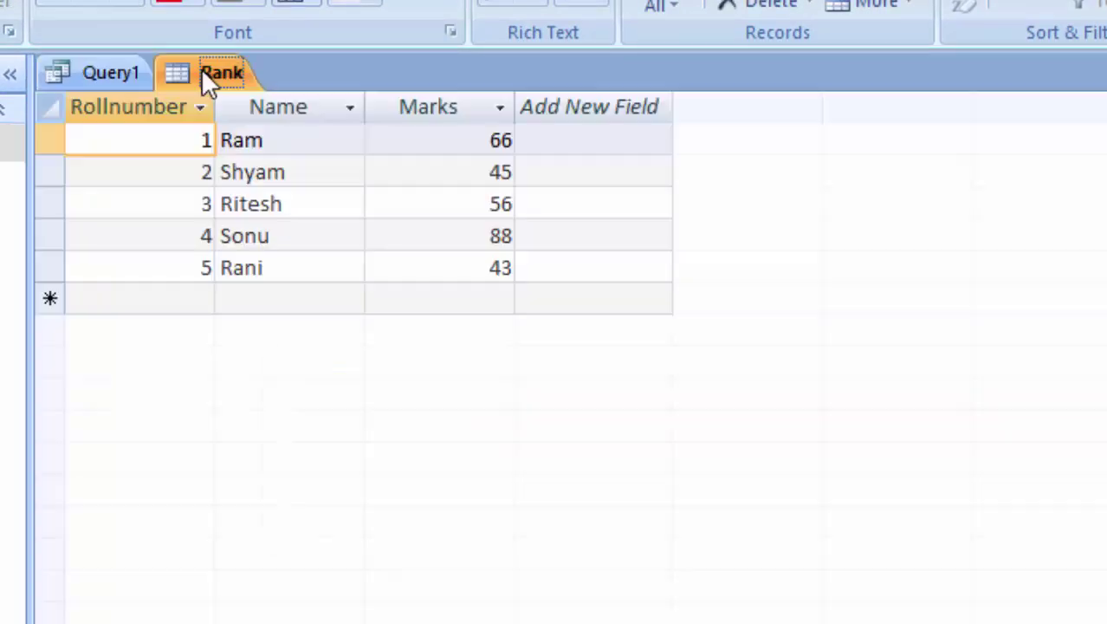
left_click(126, 74)
left_click(203, 186)
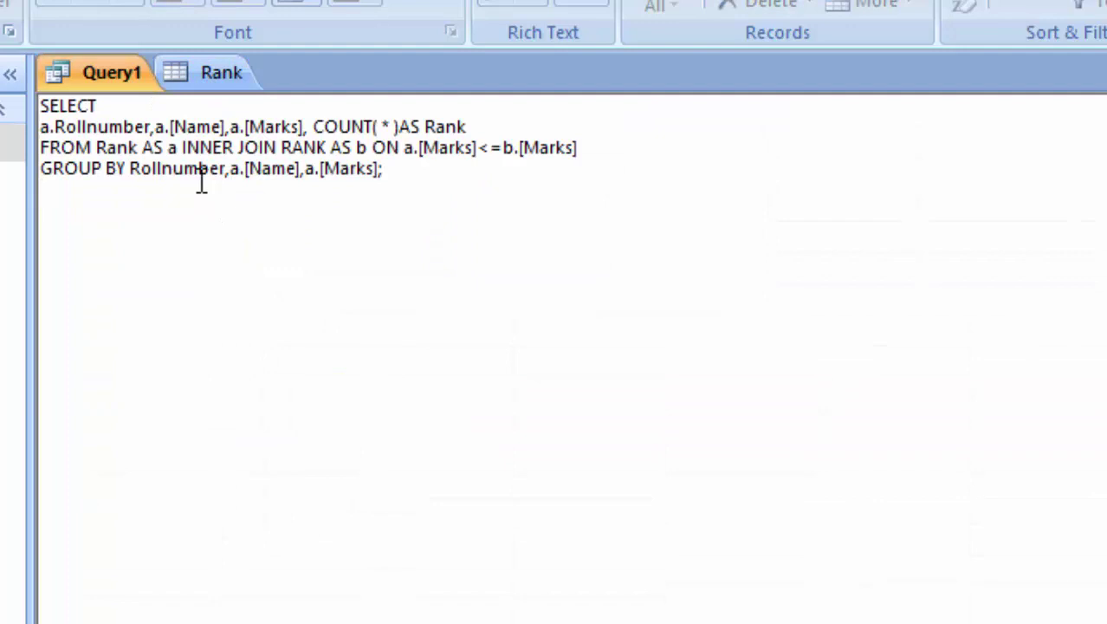
left_click(194, 76)
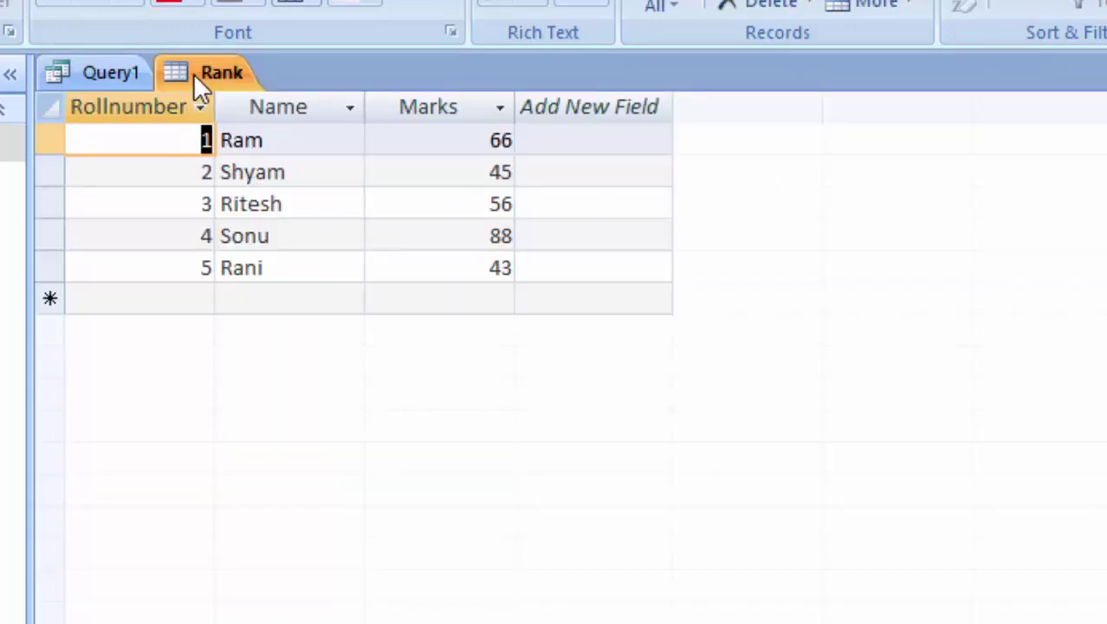
left_click(99, 57)
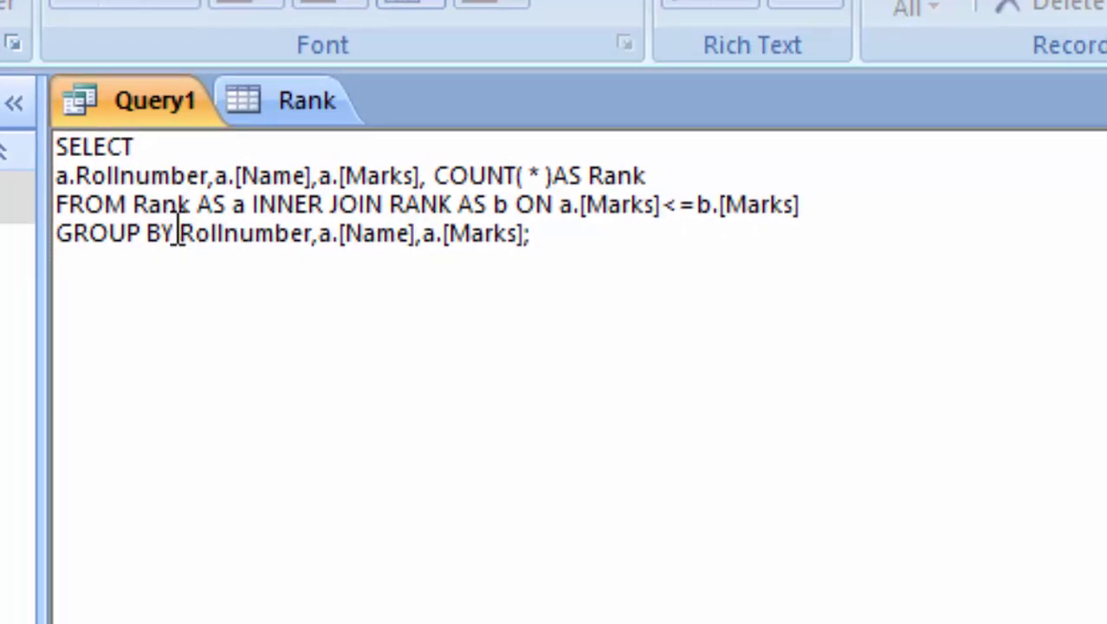
Change Rollnumber to a.Rollnumber in GROUP BY, remove the stray space, and run the query
left_click(176, 232)
type("a.")
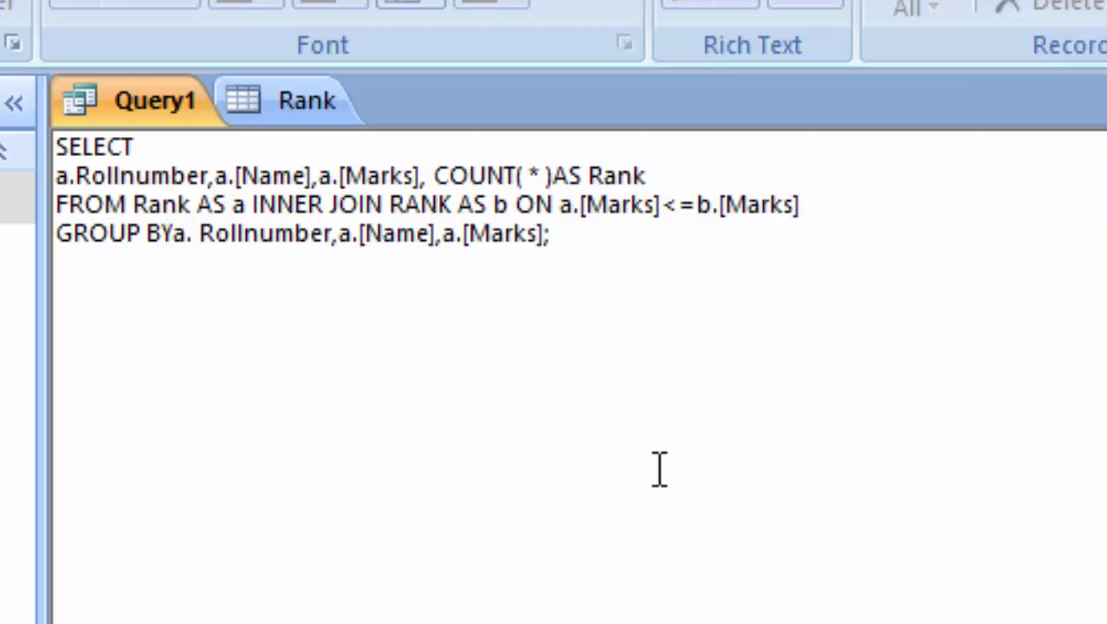
left_click(177, 244)
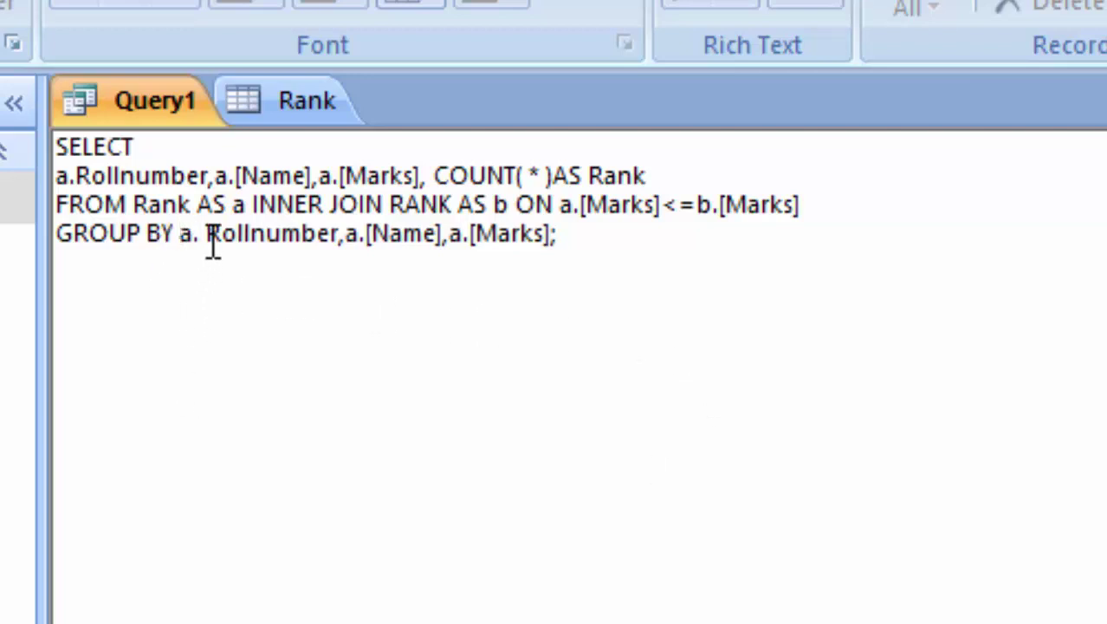
left_click(210, 244)
key("BackSpace")
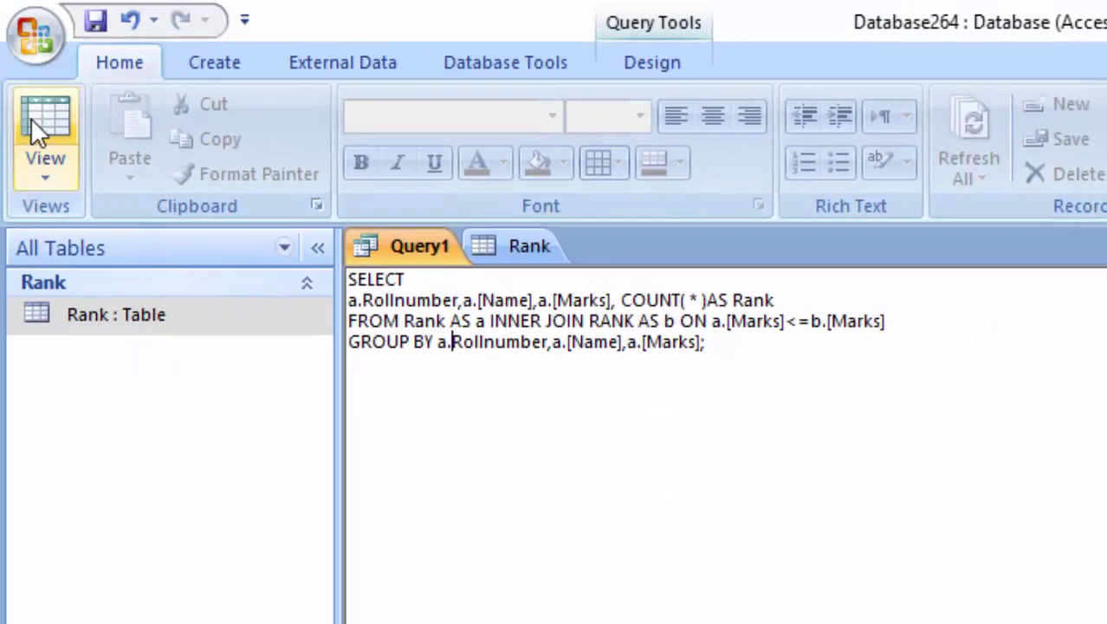
left_click(32, 117)
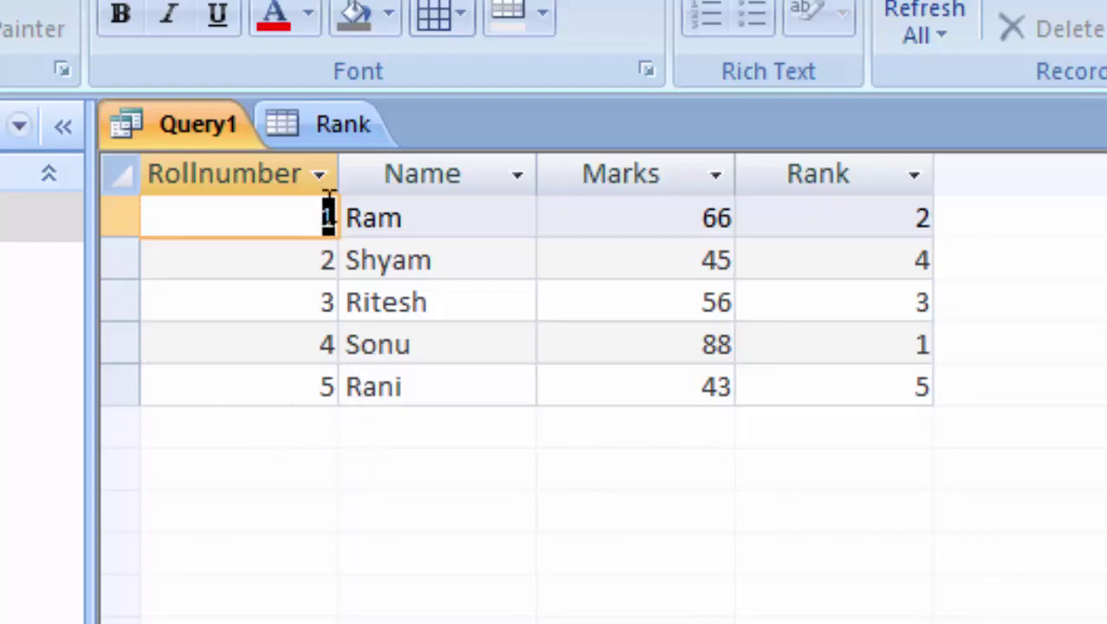
In the Rank table, add student roll number 6 with 22 marks
left_click(342, 127)
left_click(308, 422)
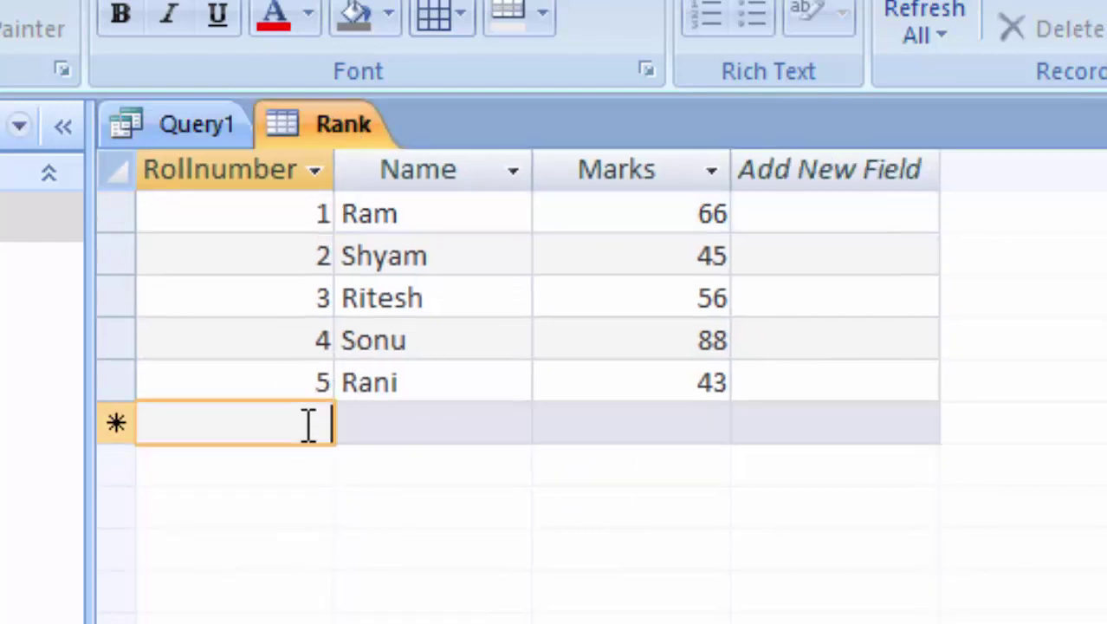
type("6")
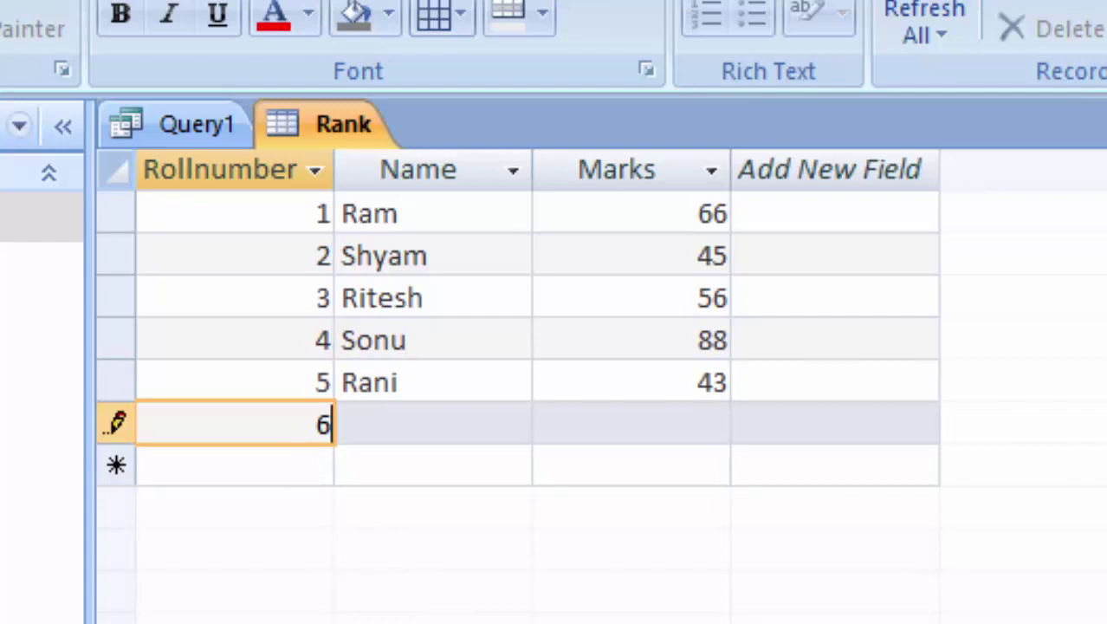
left_click(433, 424)
type("R")
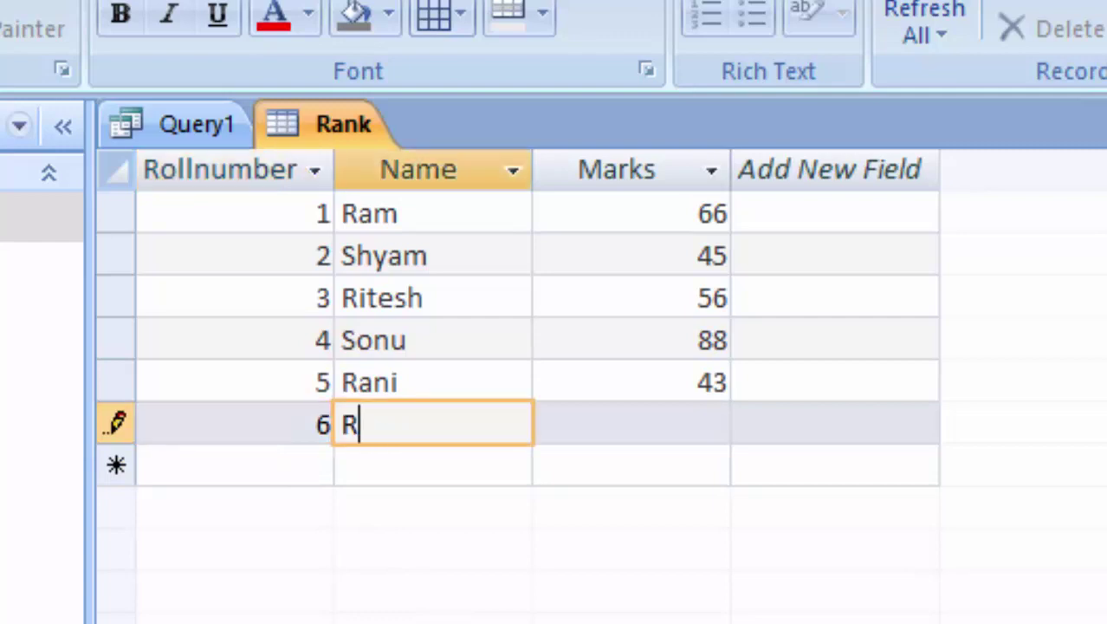
type("amesh")
left_click(631, 424)
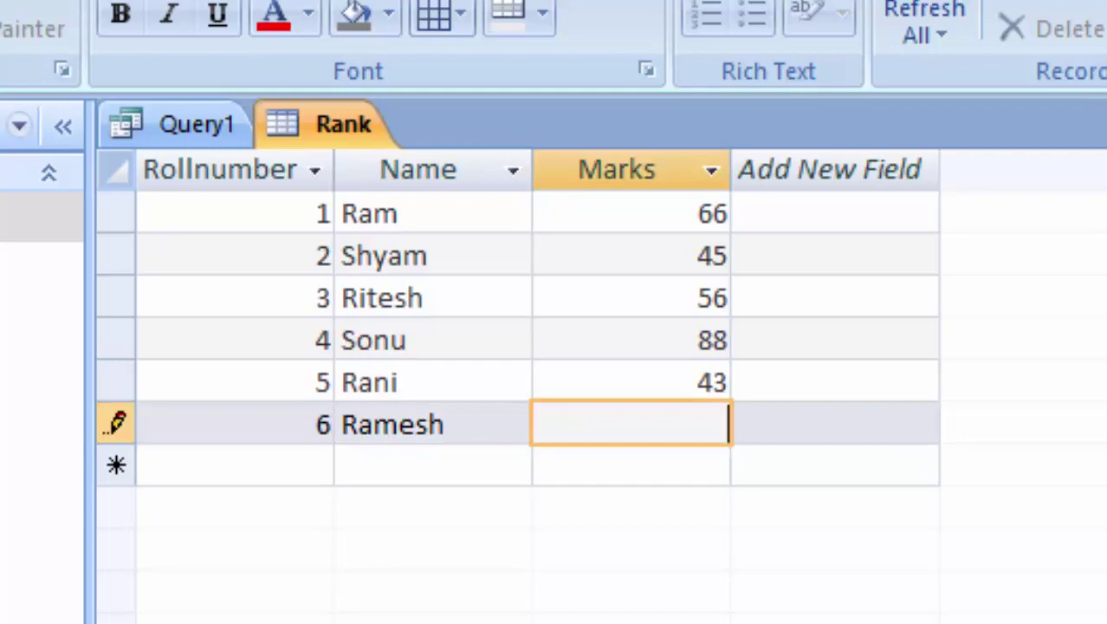
type("22")
key("Tab")
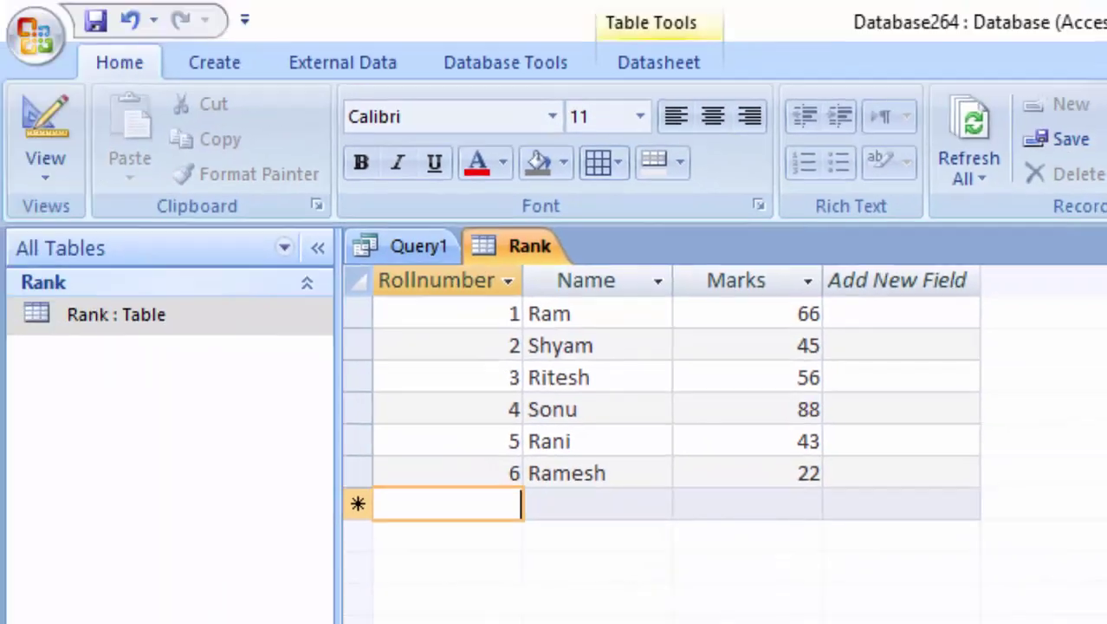
Add students 7 and 8 with 12 and 77 marks
key("Tab")
type("R")
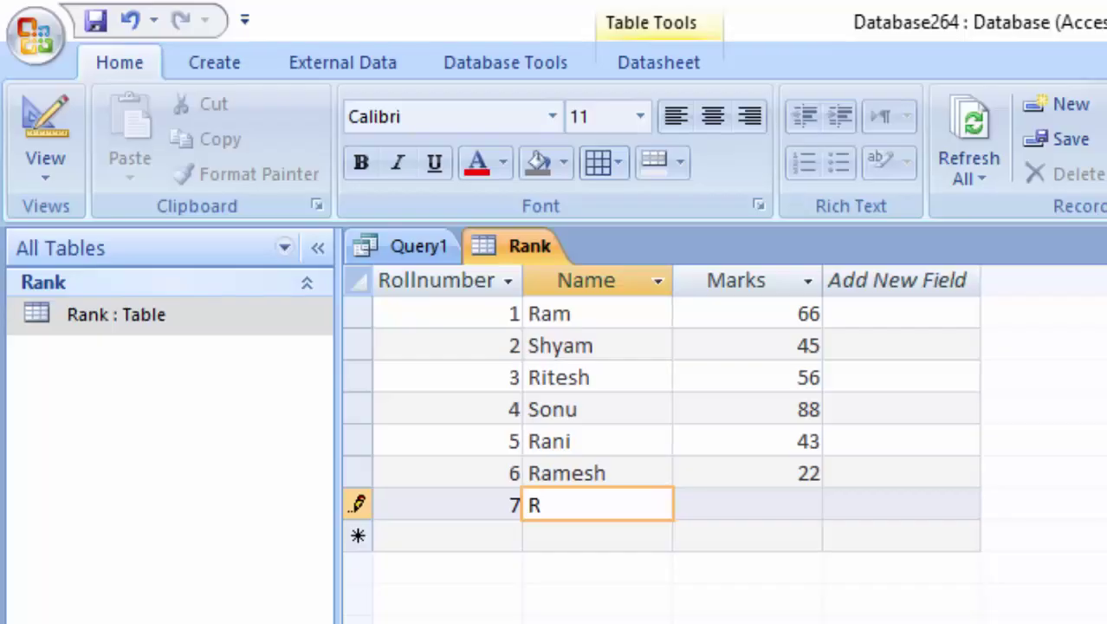
type("ame")
type("shwar")
key("Tab")
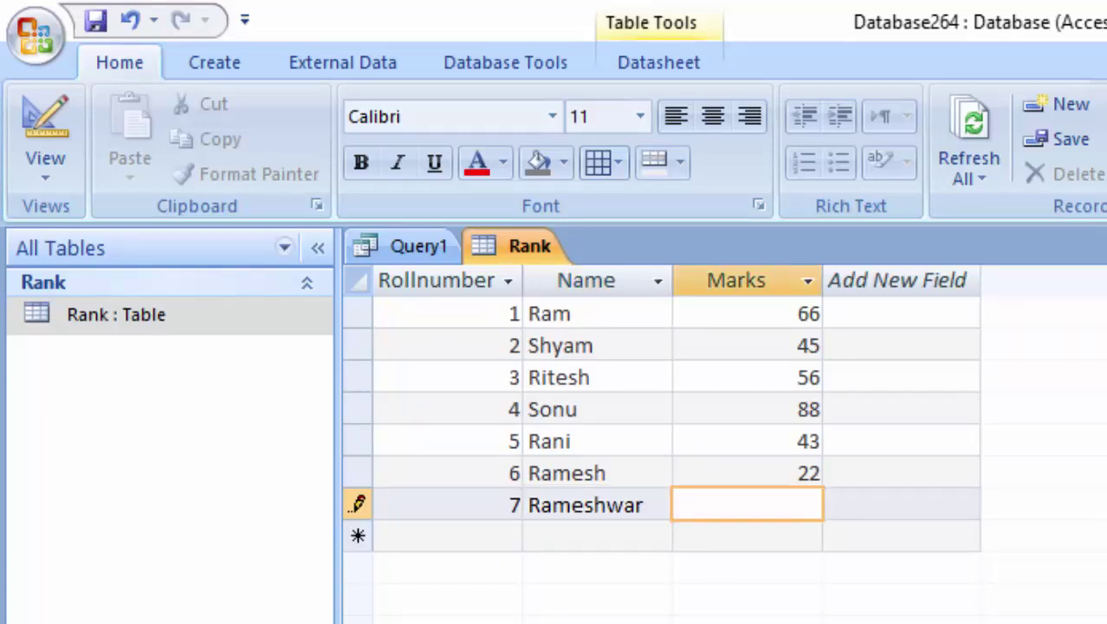
type("12")
key("Tab")
type("8")
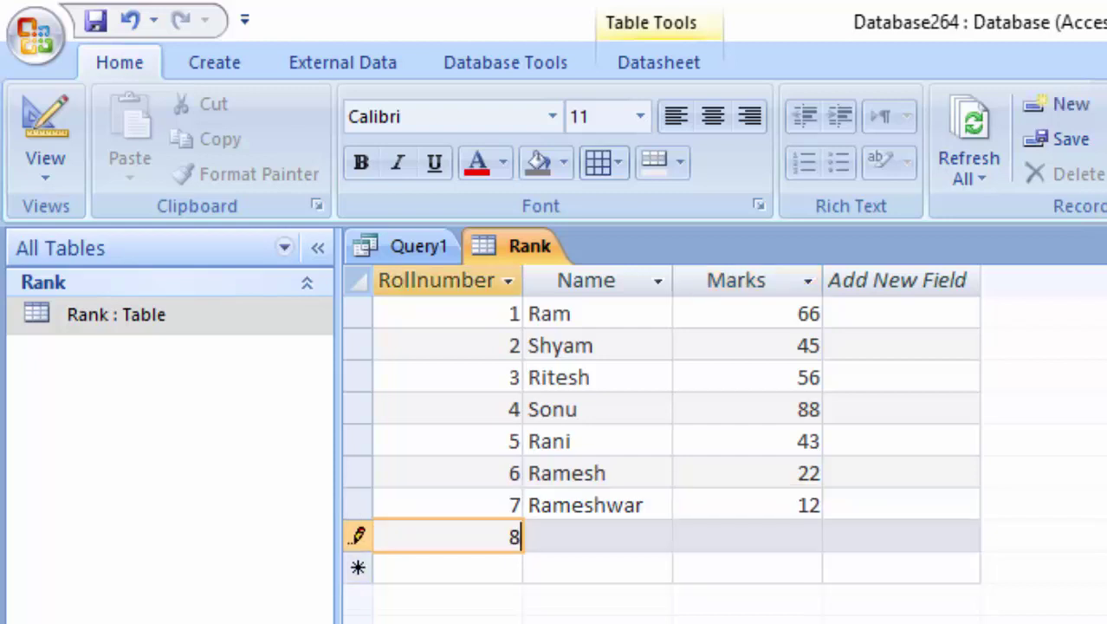
key("Tab")
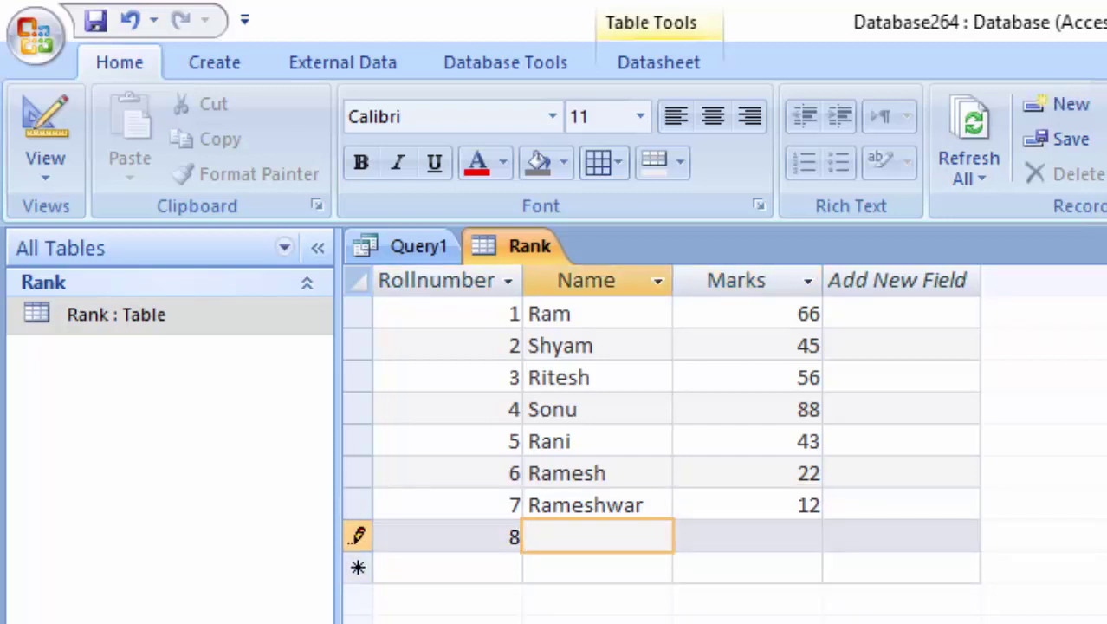
type("Waji")
type("d")
key("Tab")
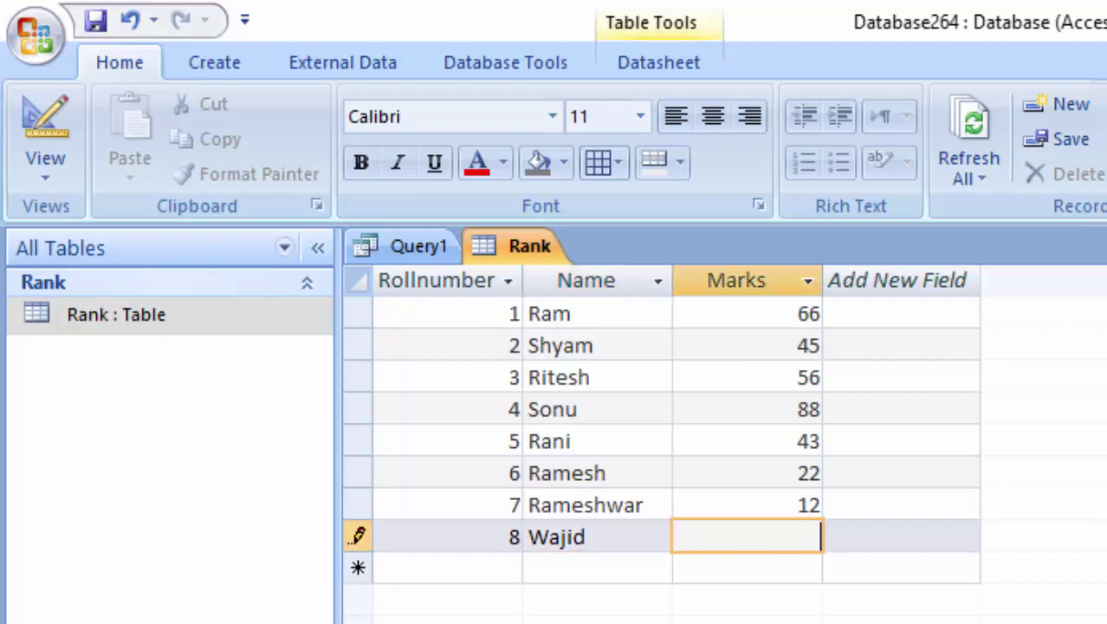
type("7")
key("Tab")
type("9")
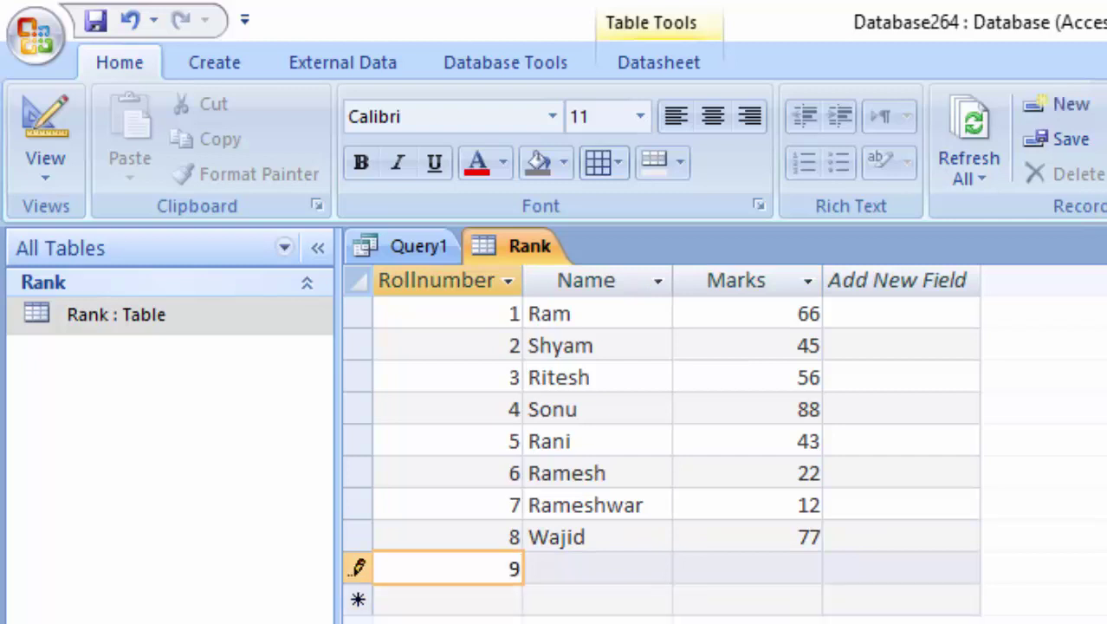
Add students 9 and 10 with 88 and 98 marks
key("Tab")
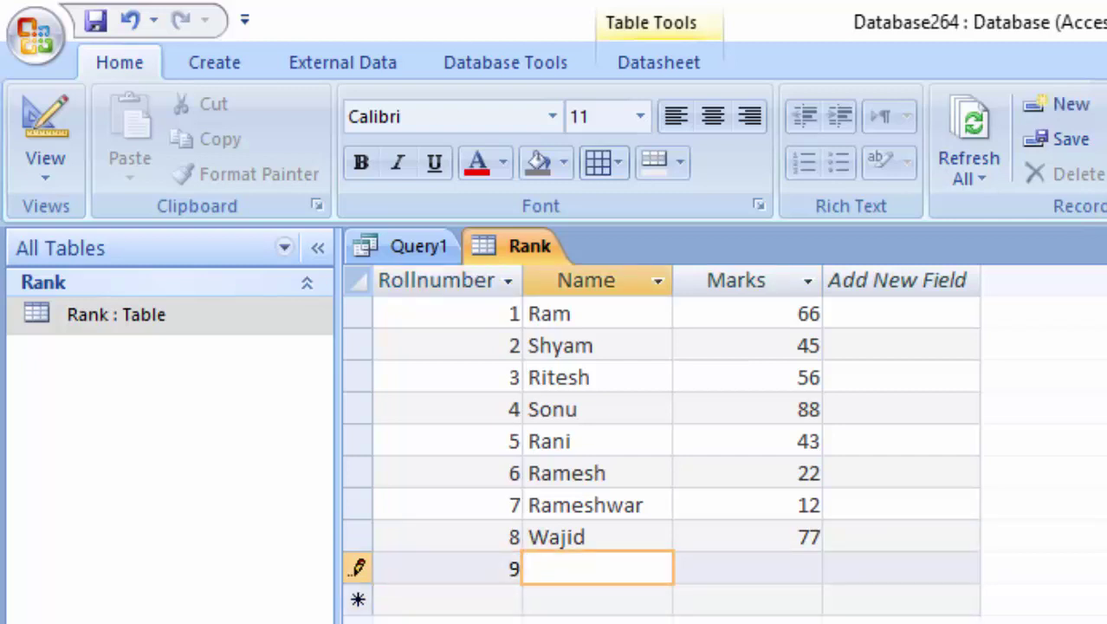
type("Pinki")
key("Tab")
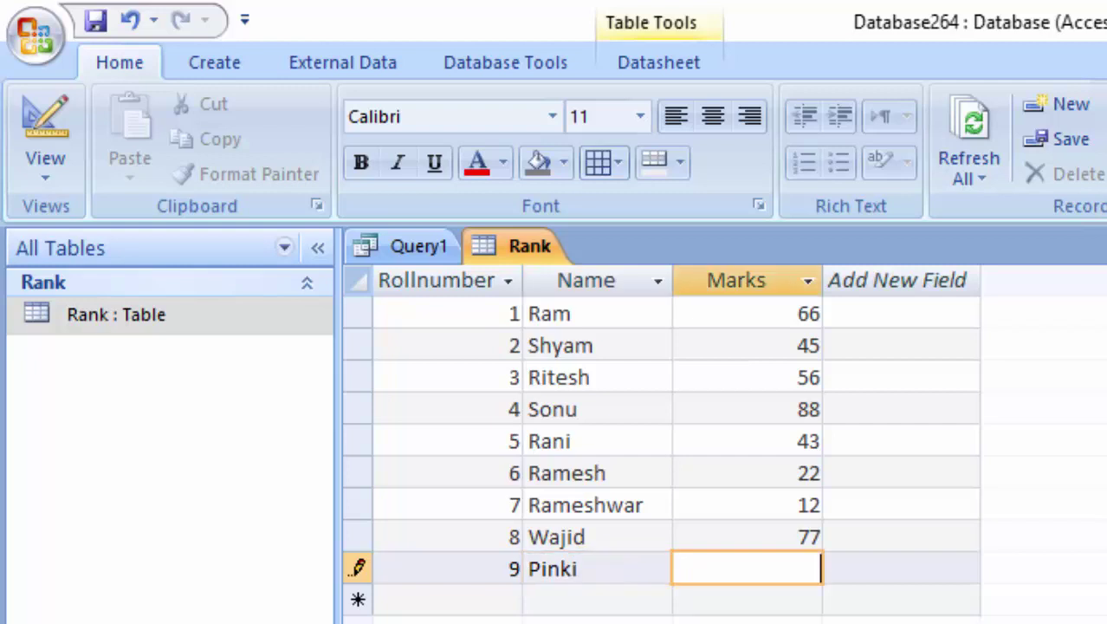
type("88")
key("Tab")
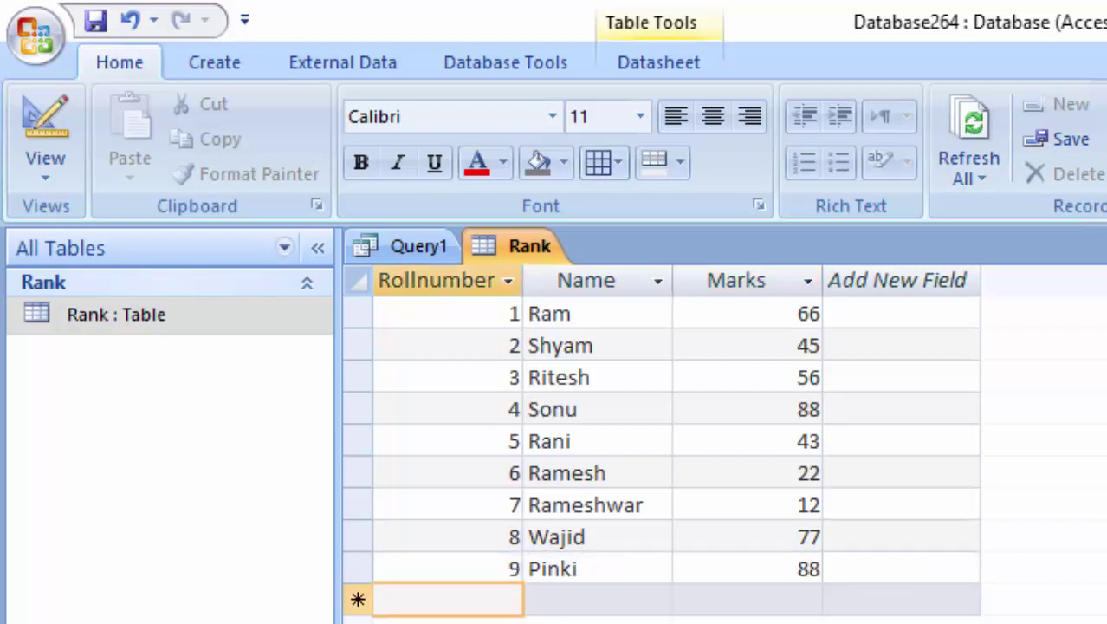
type("0")
key("Tab")
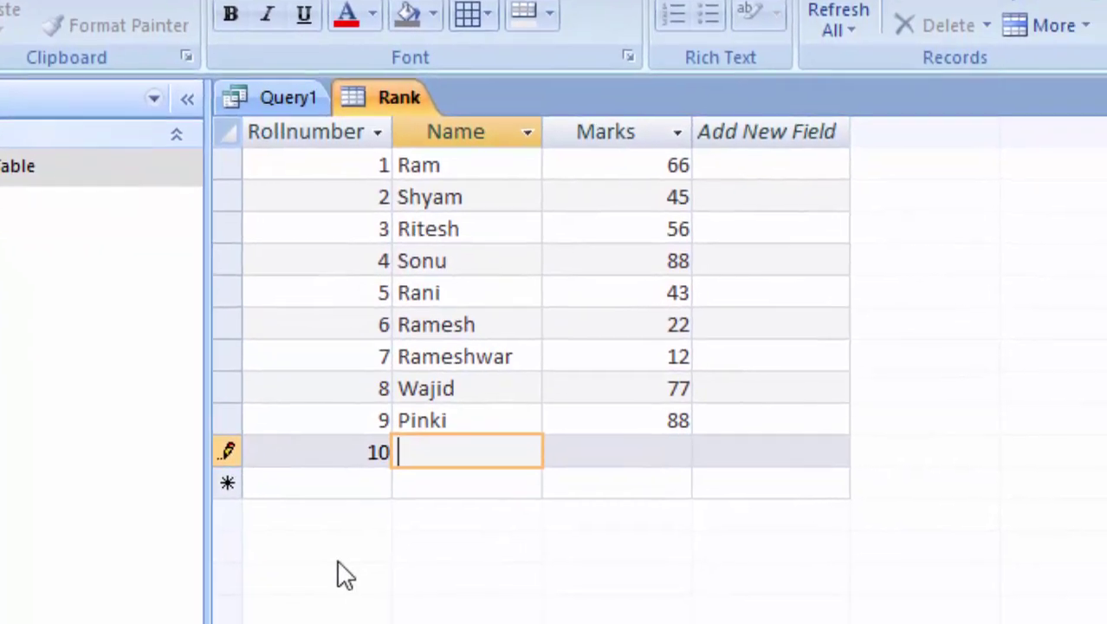
type("S")
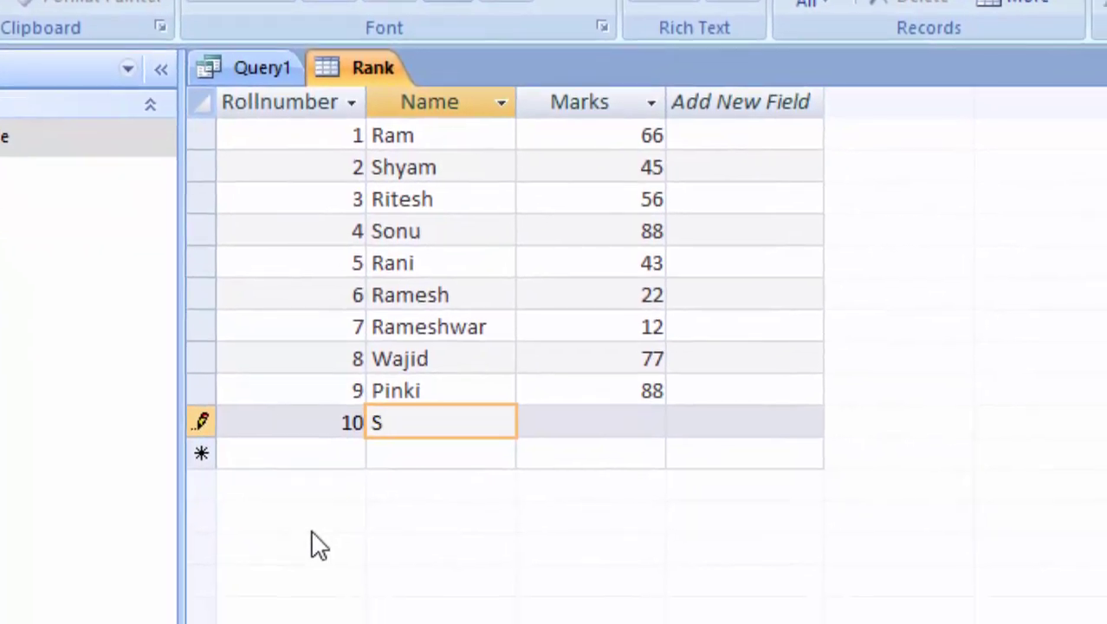
type("hobhit")
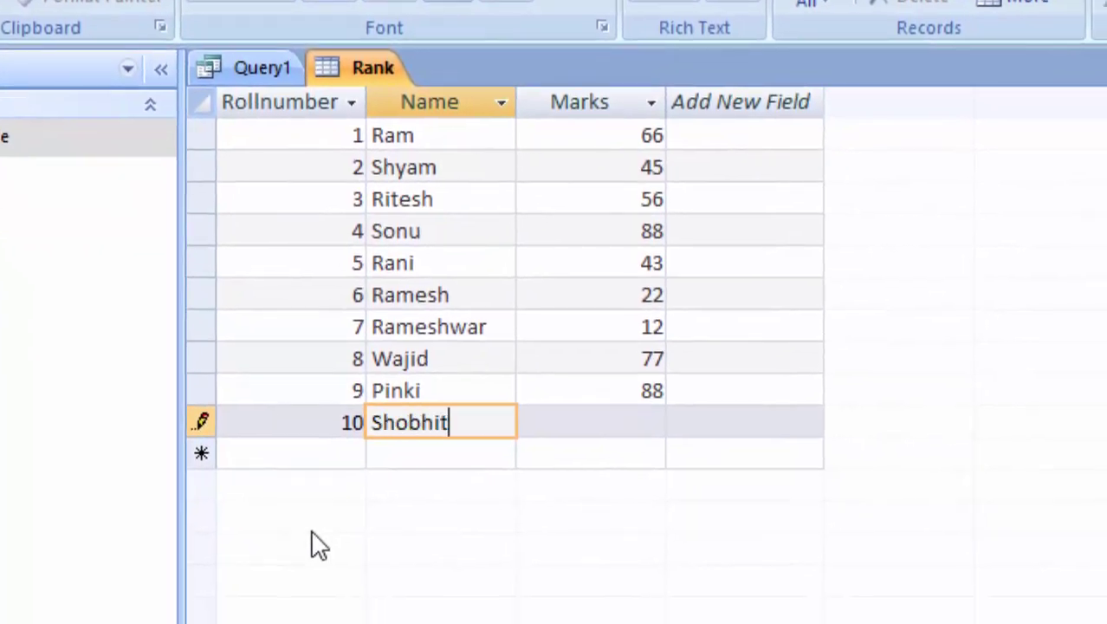
key("Tab")
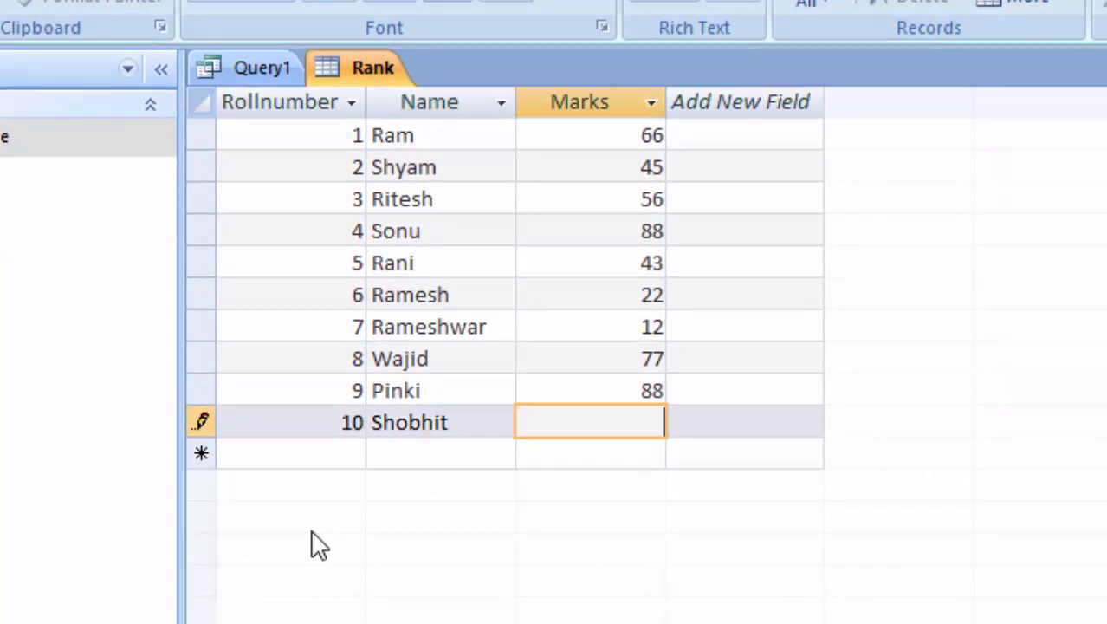
type("98")
key("Tab")
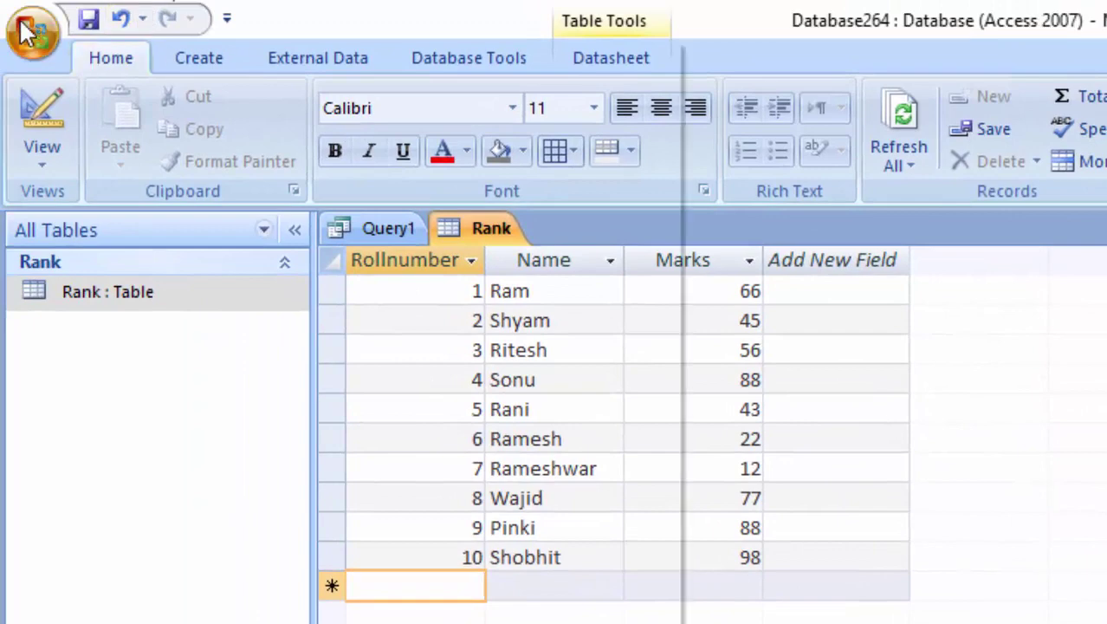
Save the updated Rank table and switch to Query1's results
left_click(25, 31)
left_click(81, 223)
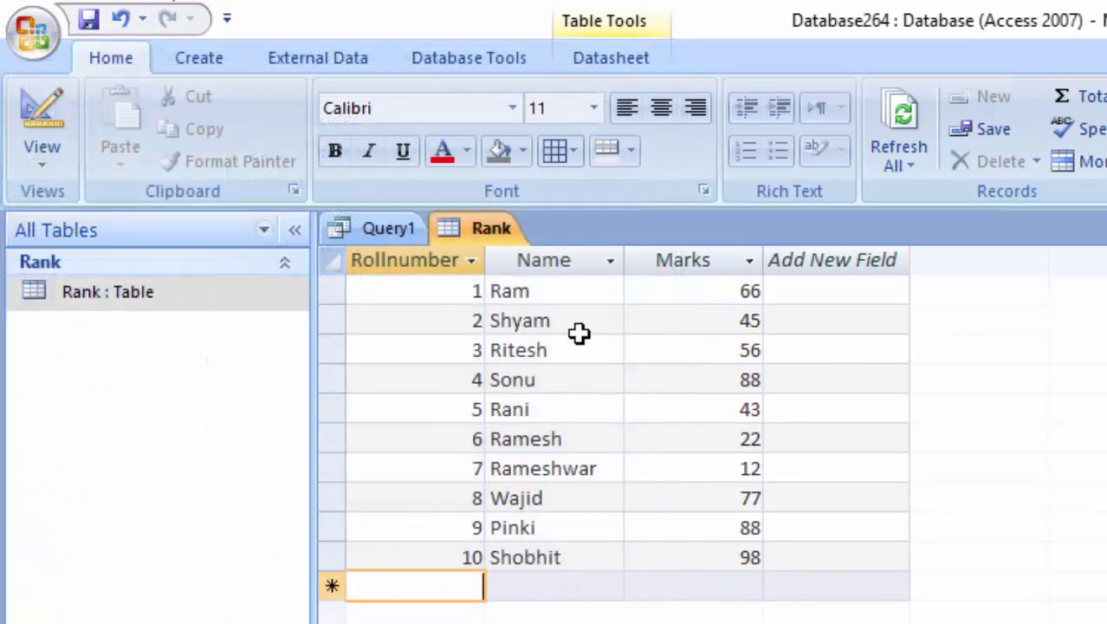
left_click(488, 233)
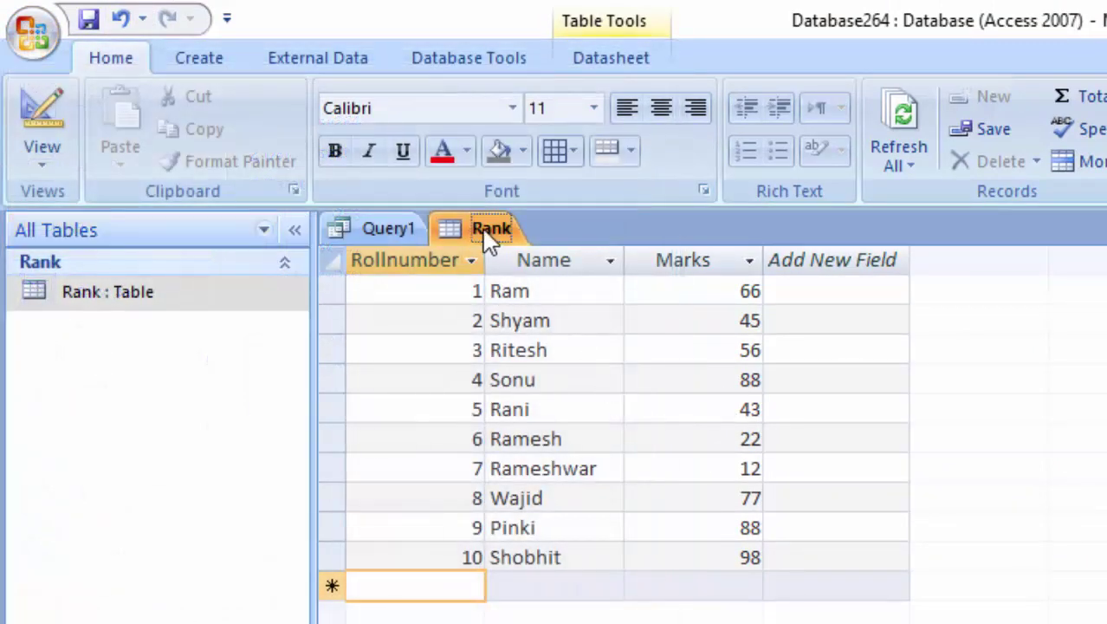
left_click(382, 227)
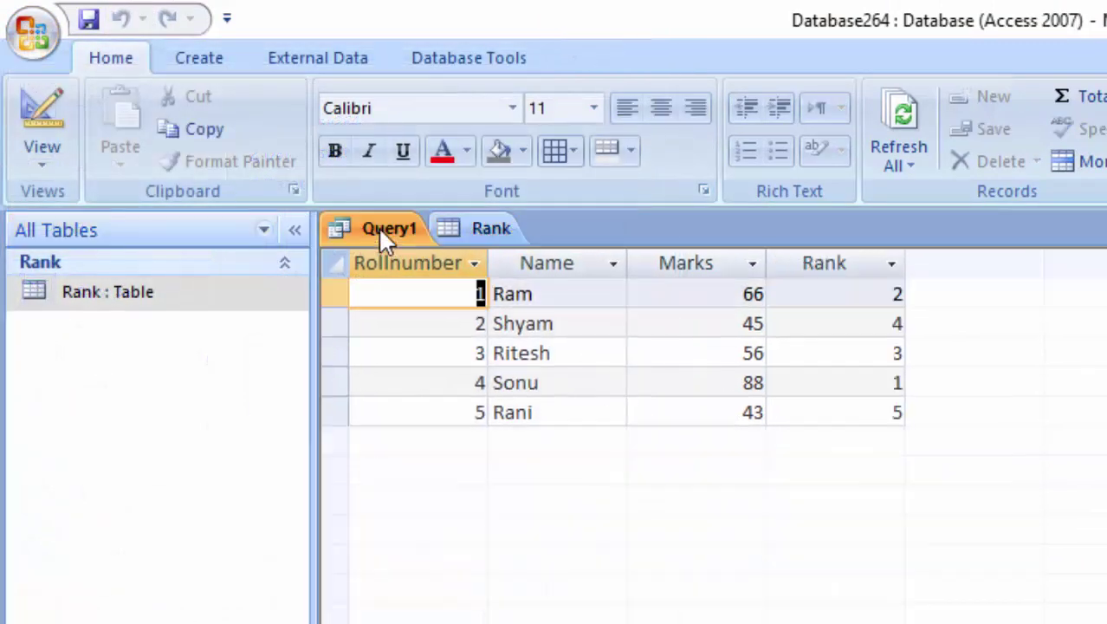
left_click(487, 229)
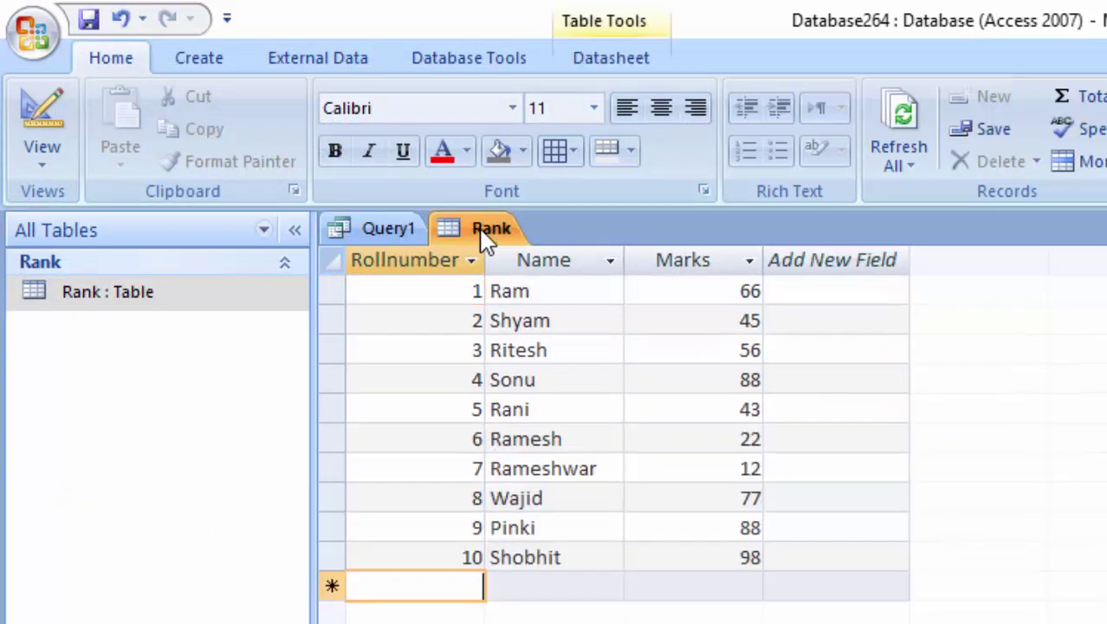
left_click(391, 232)
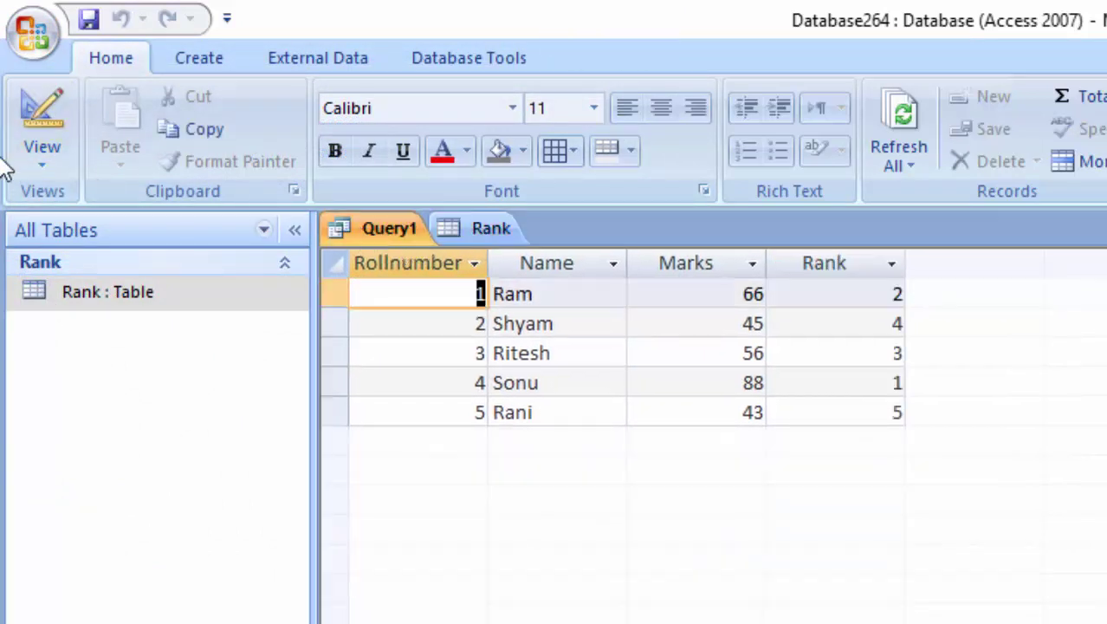
Rerun the ranking query from SQL view, then save Query1 and build a form from it
left_click(37, 162)
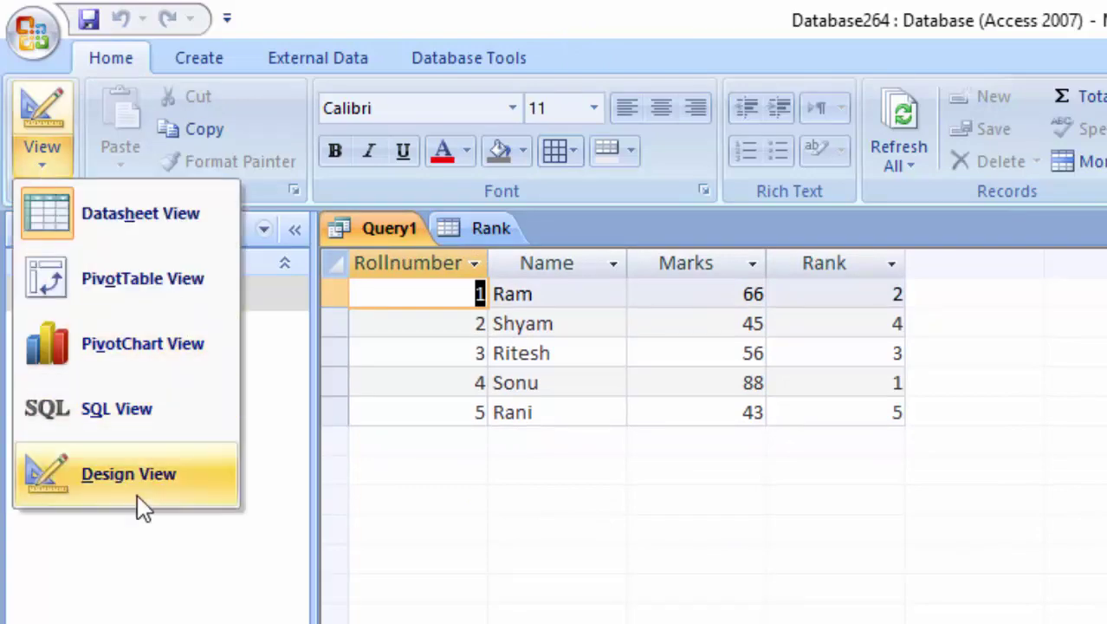
left_click(117, 411)
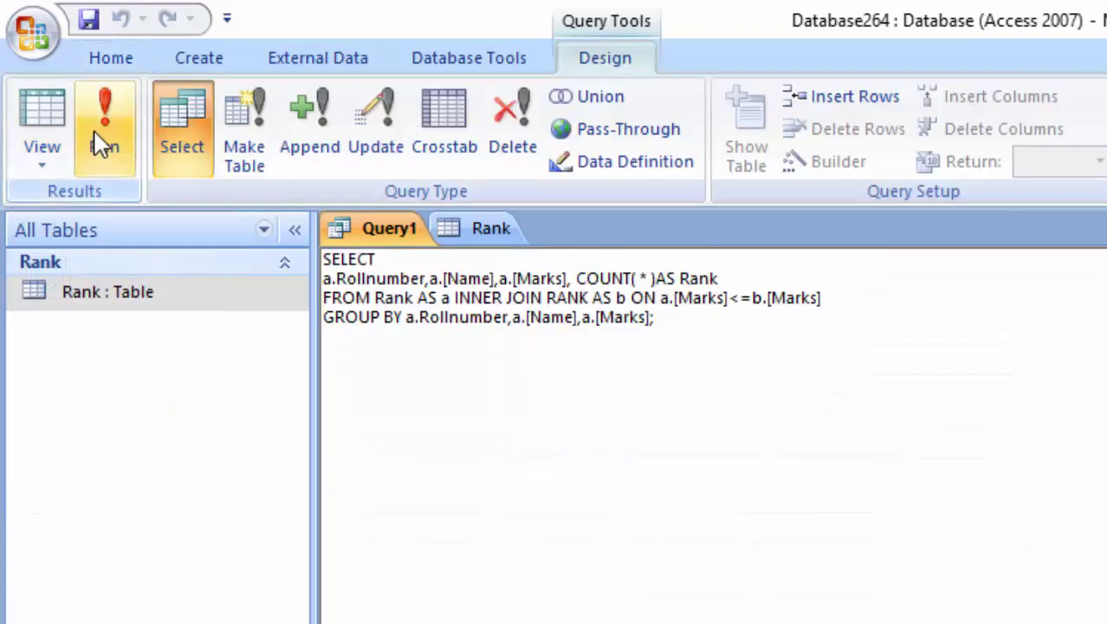
left_click(101, 139)
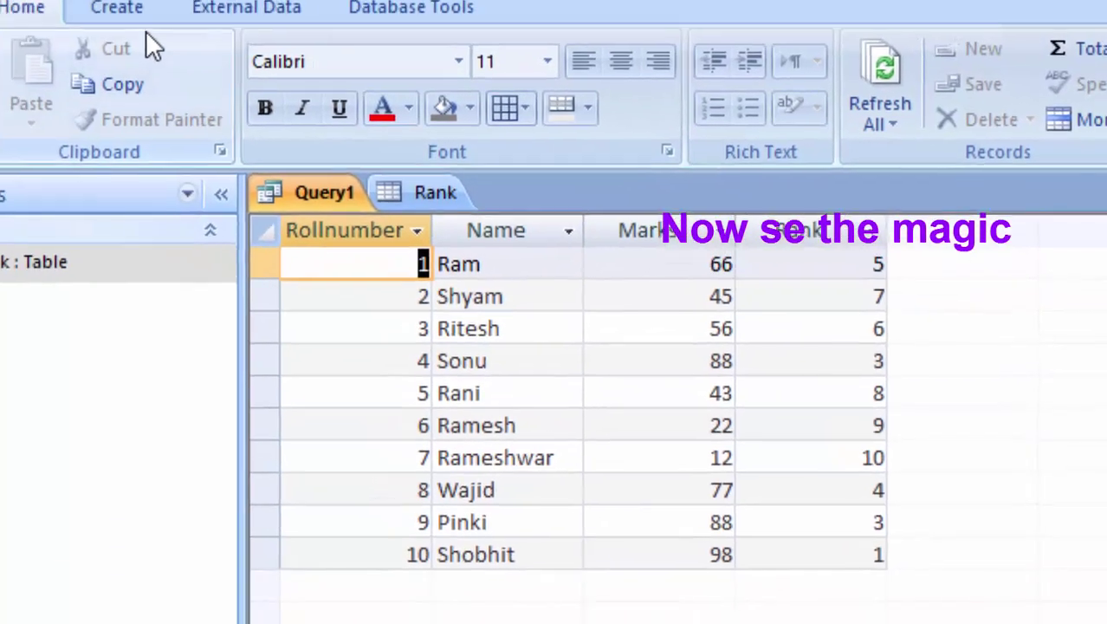
left_click(141, 26)
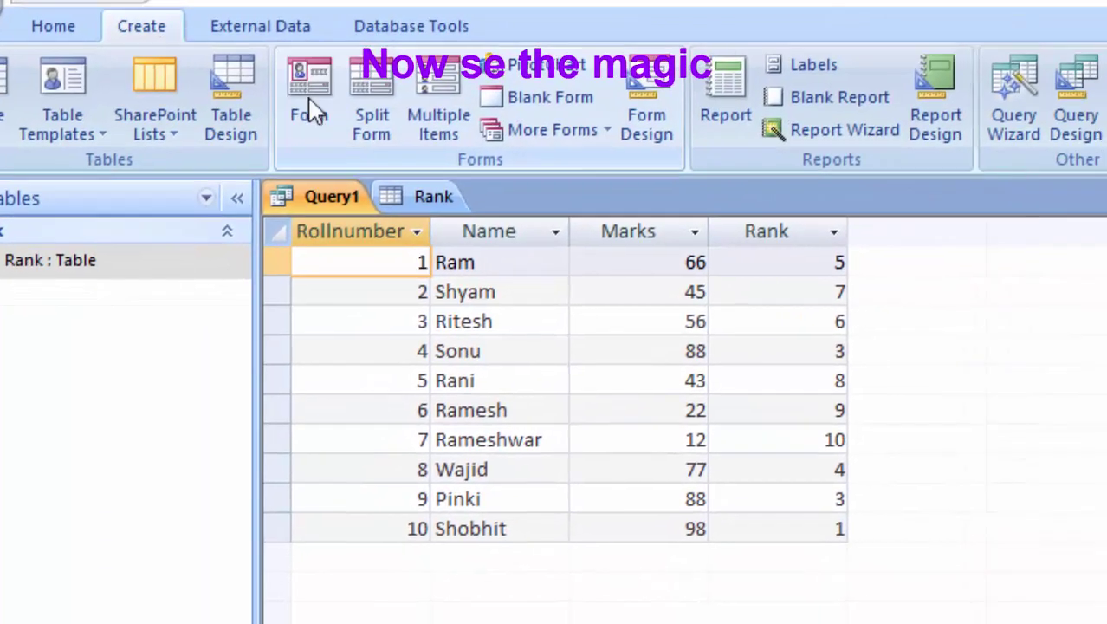
left_click(314, 112)
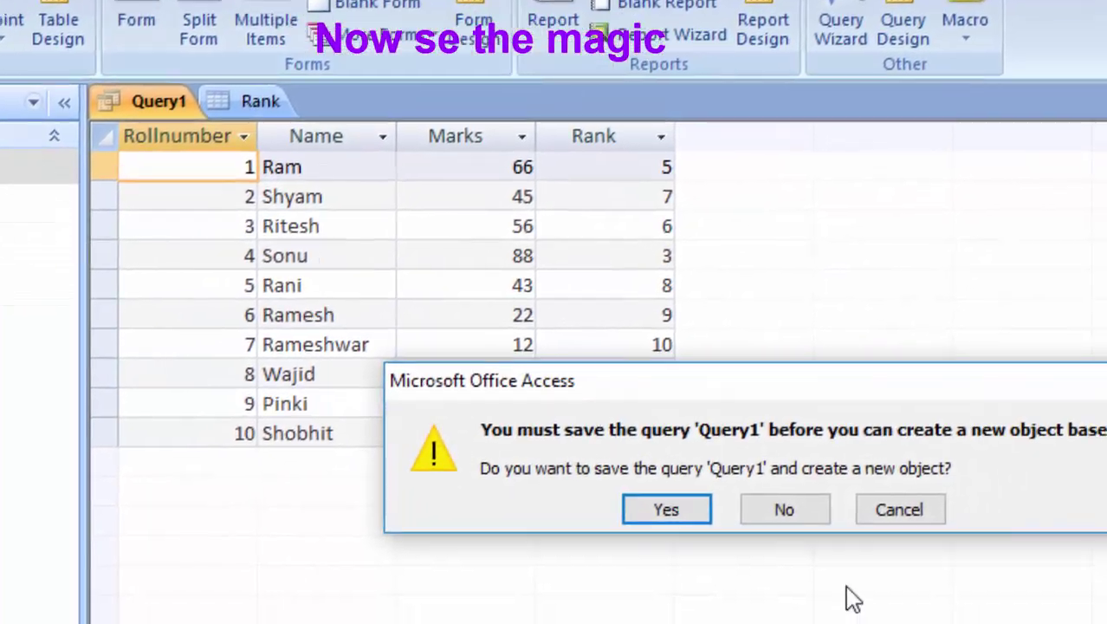
left_click(551, 450)
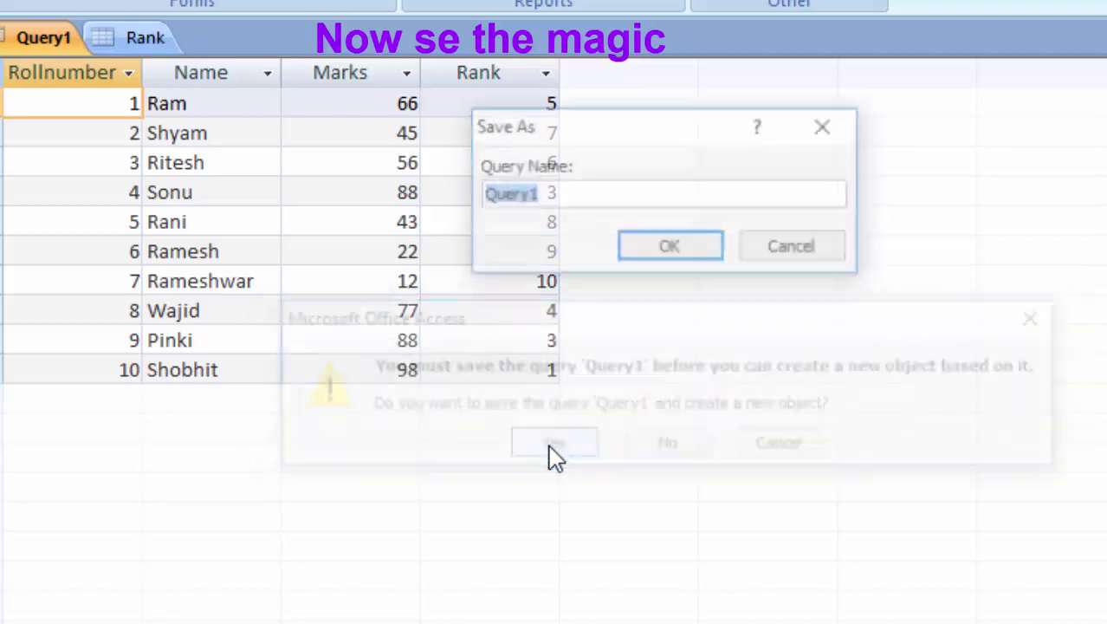
left_click(672, 253)
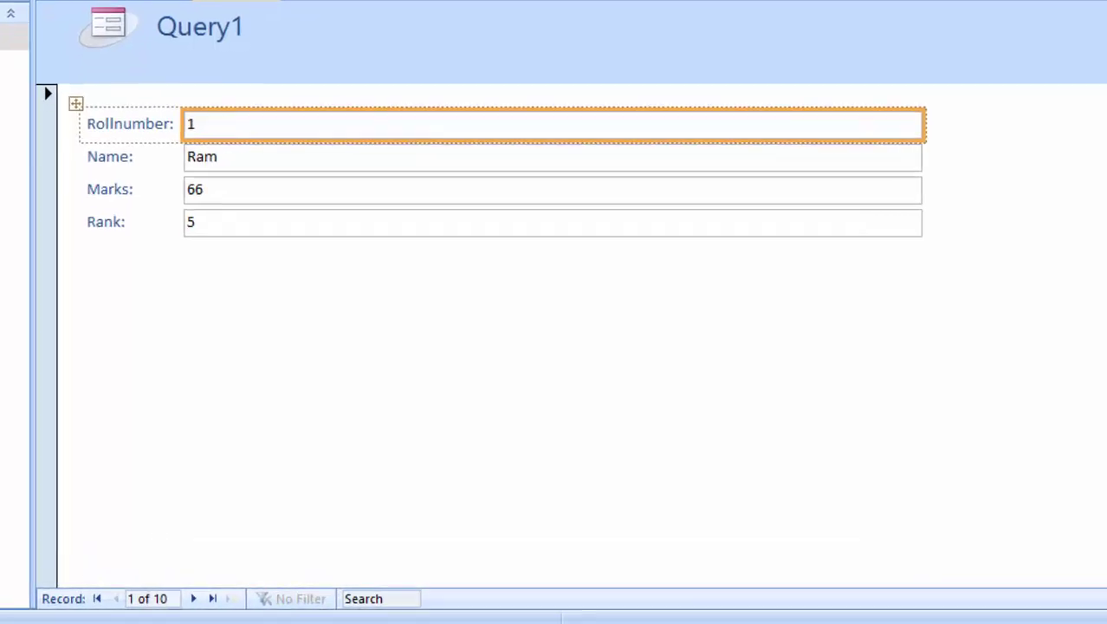
Fill the form header with green and set the title text colour to Automatic
left_click(606, 5)
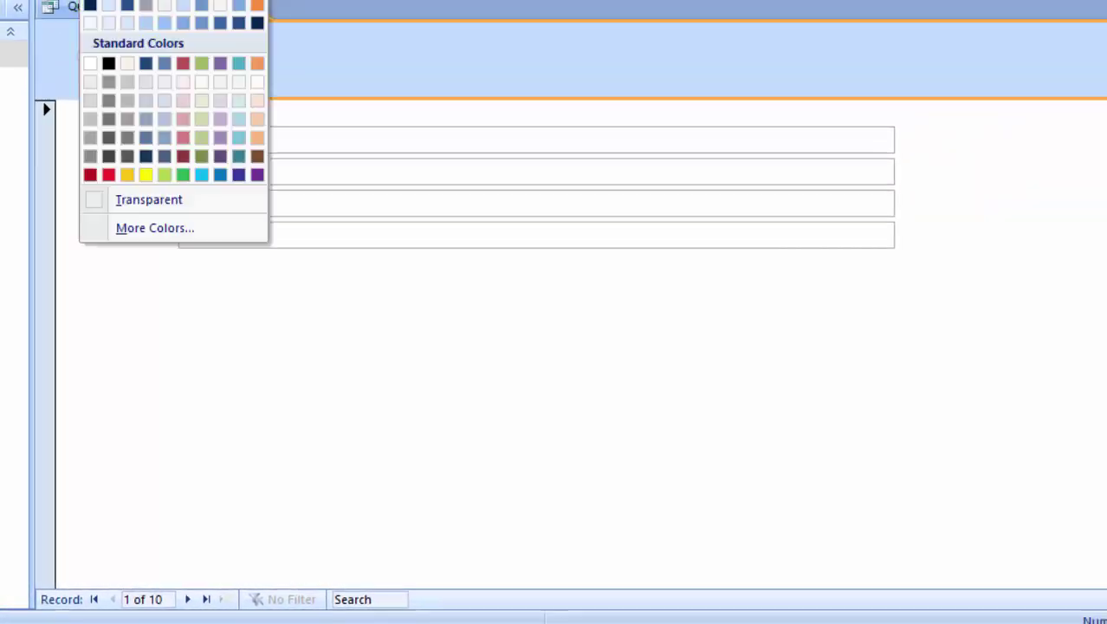
left_click(186, 174)
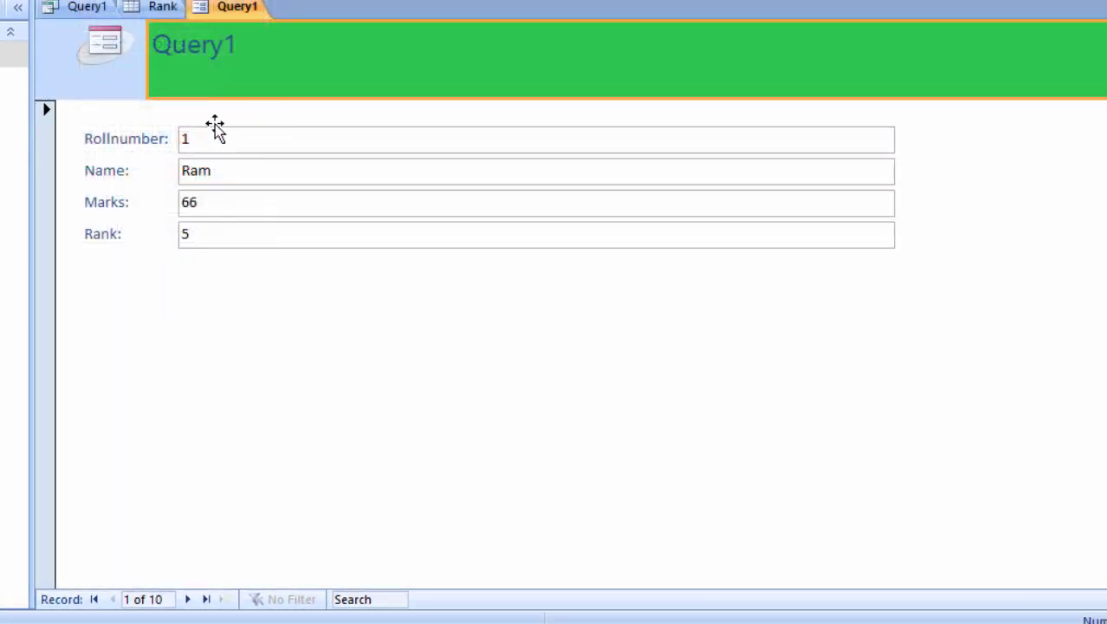
left_click(244, 43)
double_click(242, 43)
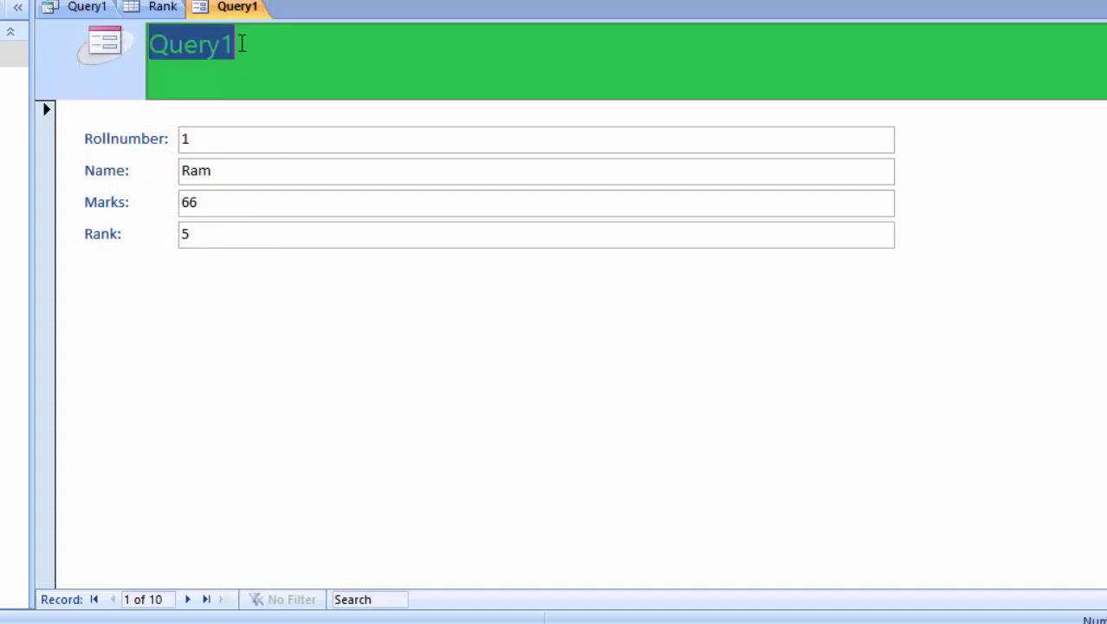
left_click(265, 64)
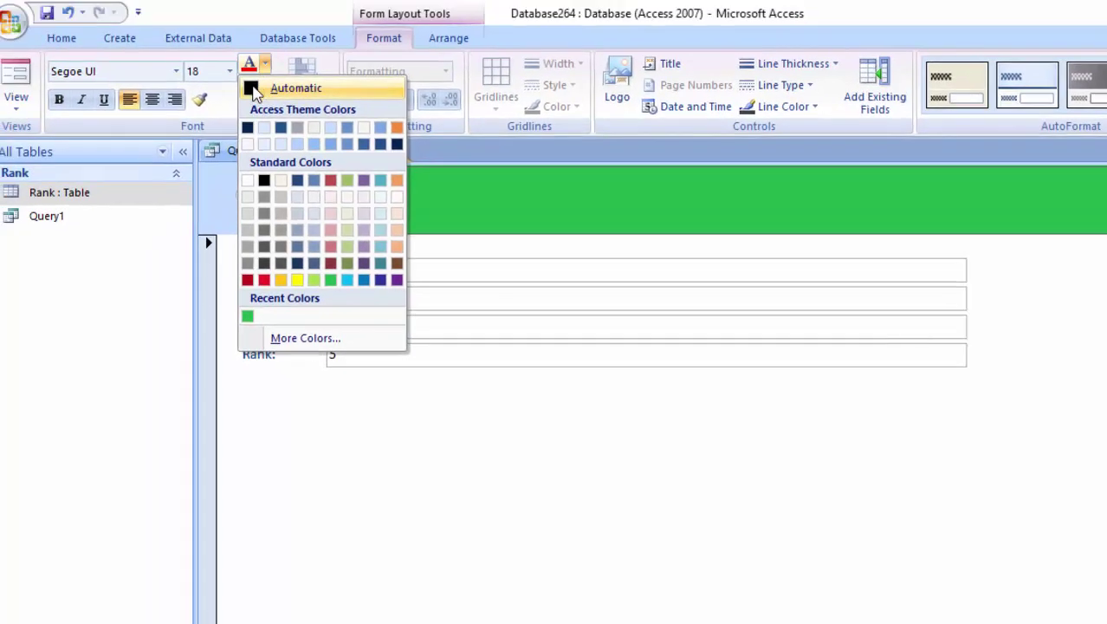
left_click(249, 87)
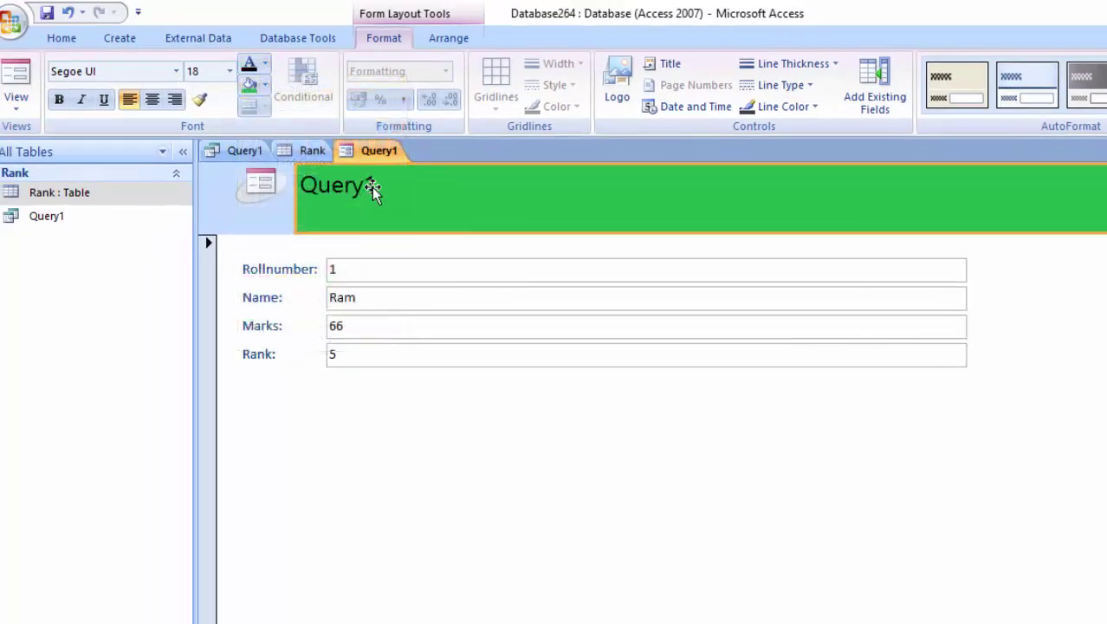
Replace the header title 'Query1' with 'Rank Calculation'
left_click(428, 409)
left_click(370, 186)
double_click(371, 185)
key("BackSpace")
type("Rank Calculat")
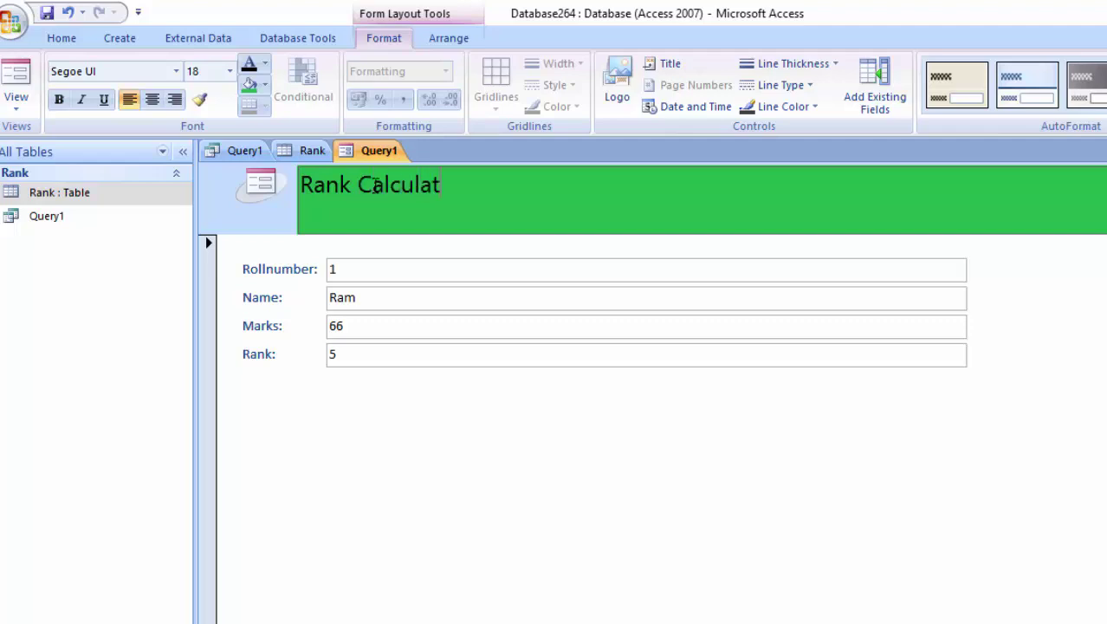
type(" n")
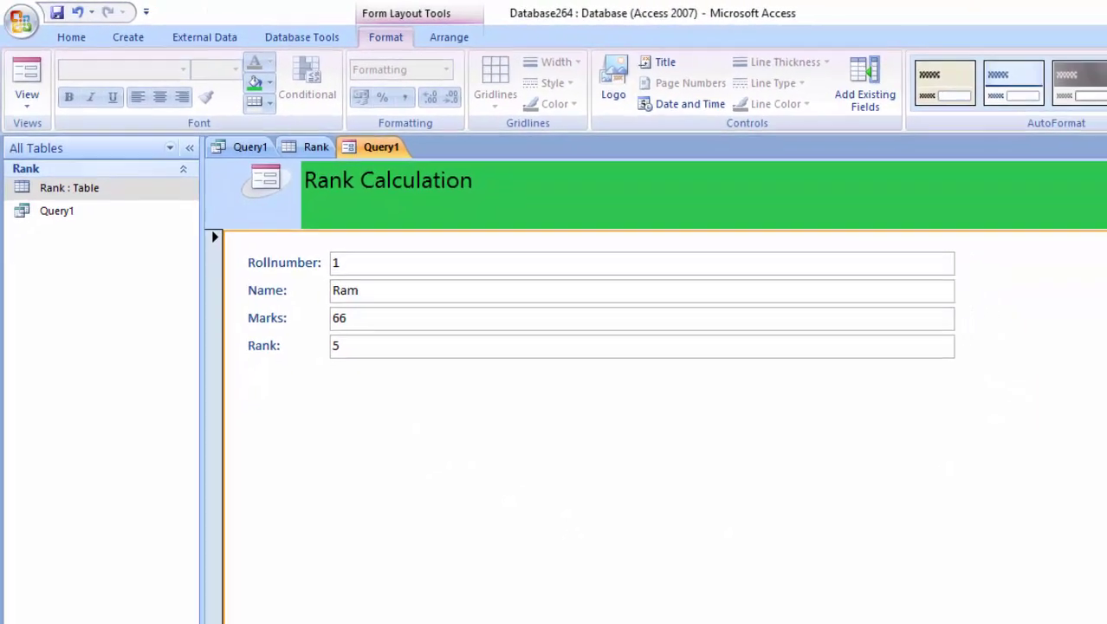
Step through the records to confirm the 98-mark student ranks 1
left_click(310, 606)
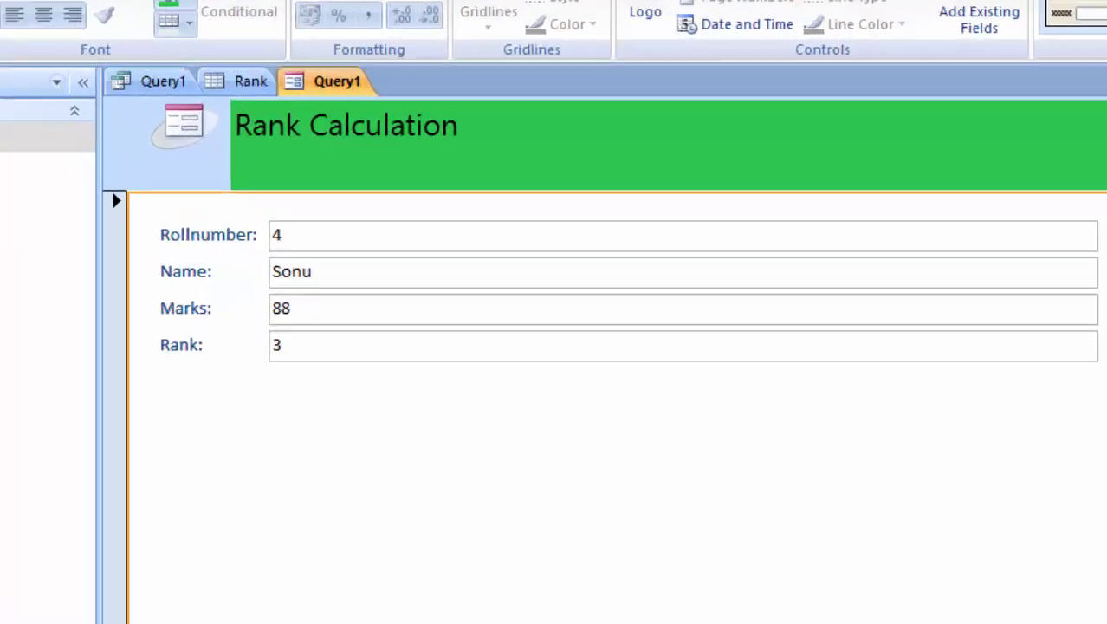
left_click(309, 606)
left_click(309, 606)
left_click(309, 607)
left_click(309, 606)
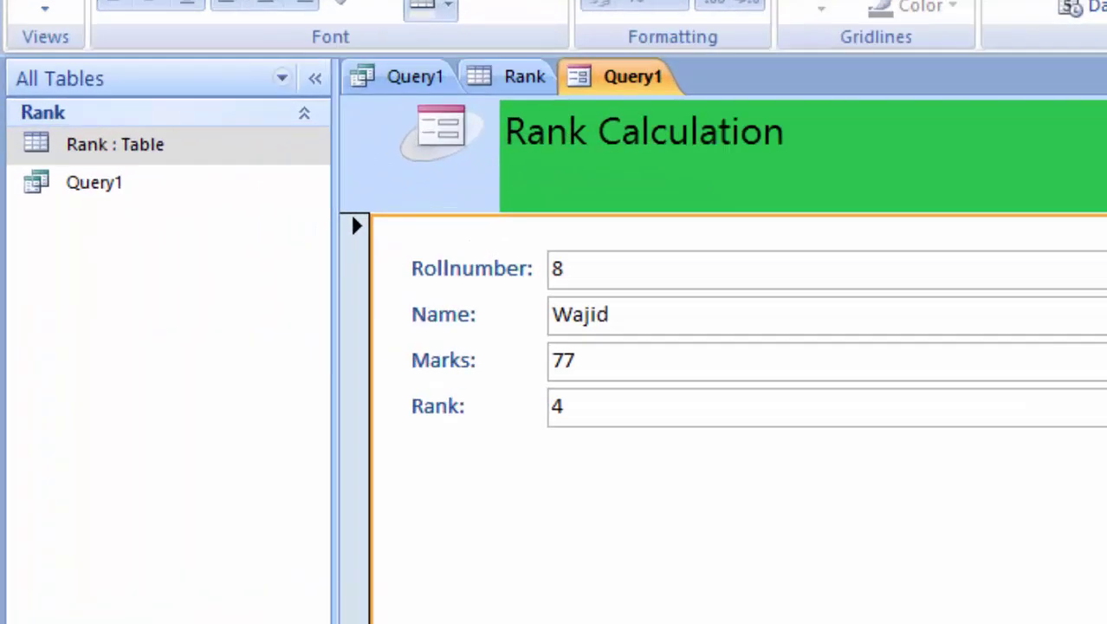
left_click(309, 607)
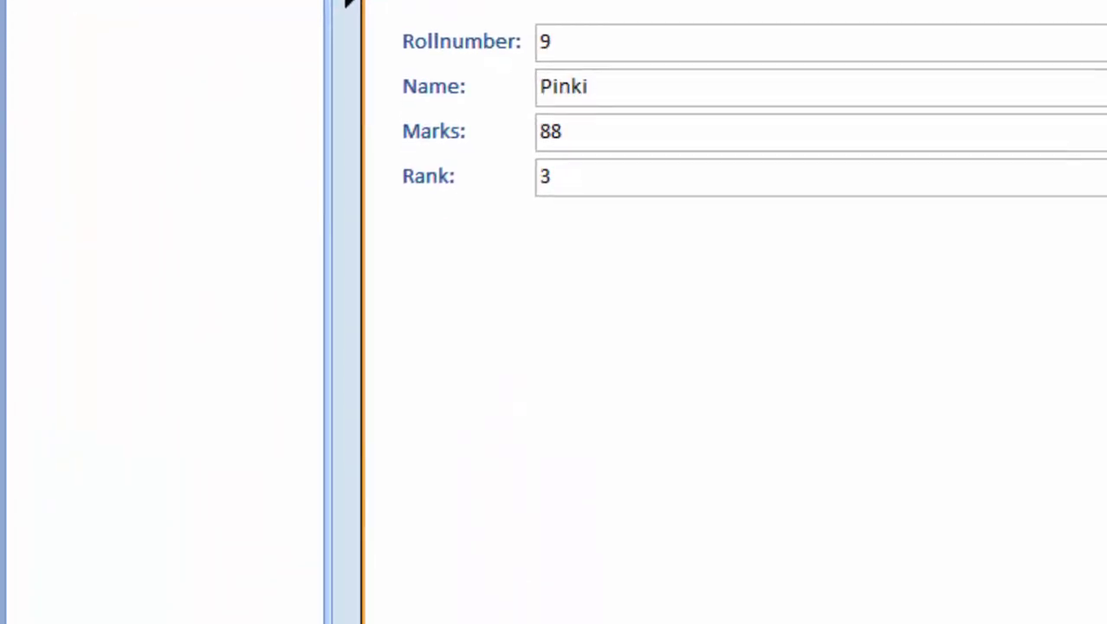
left_click(309, 606)
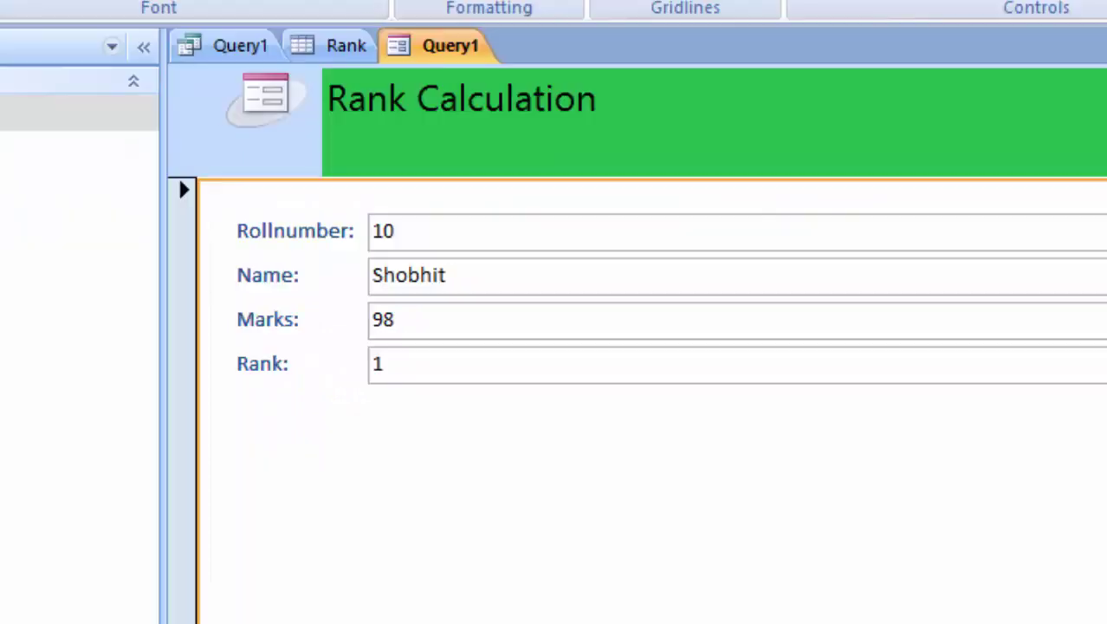
key("Page_Up")
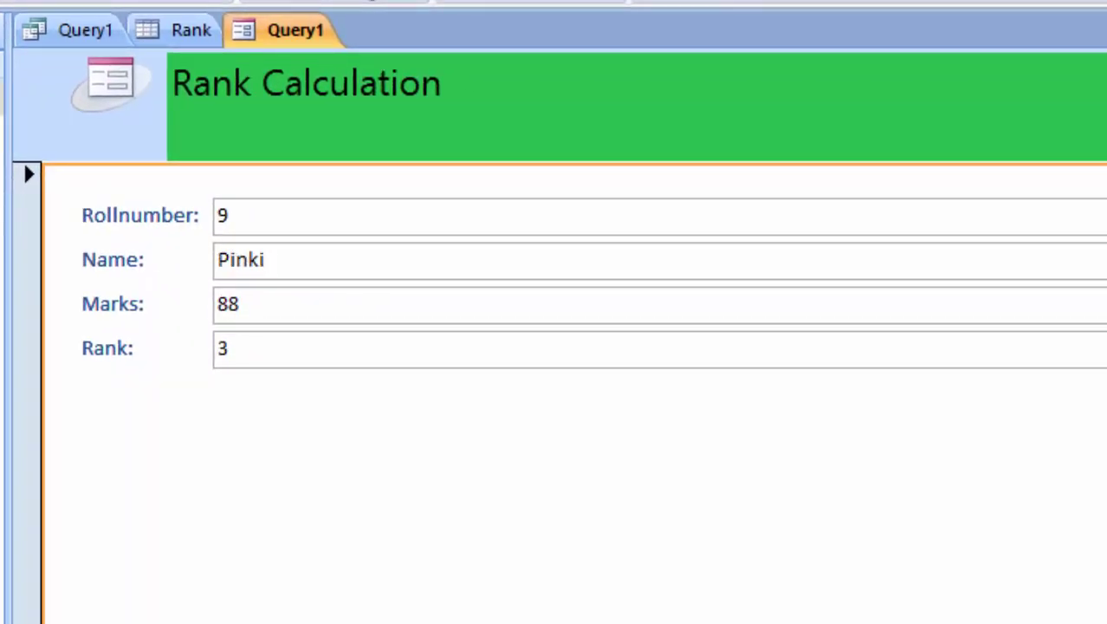
key("Page_Up")
key("Page_Up")
key("Page_Up")
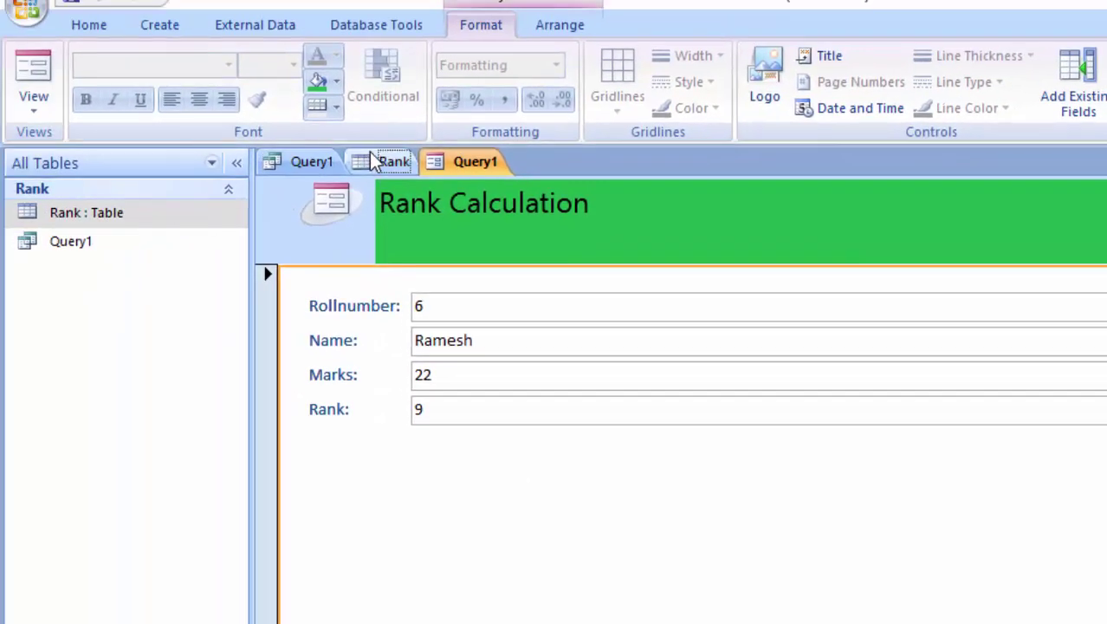
Add roll number 11 with 12 marks to the Rank table
left_click(371, 156)
type("11")
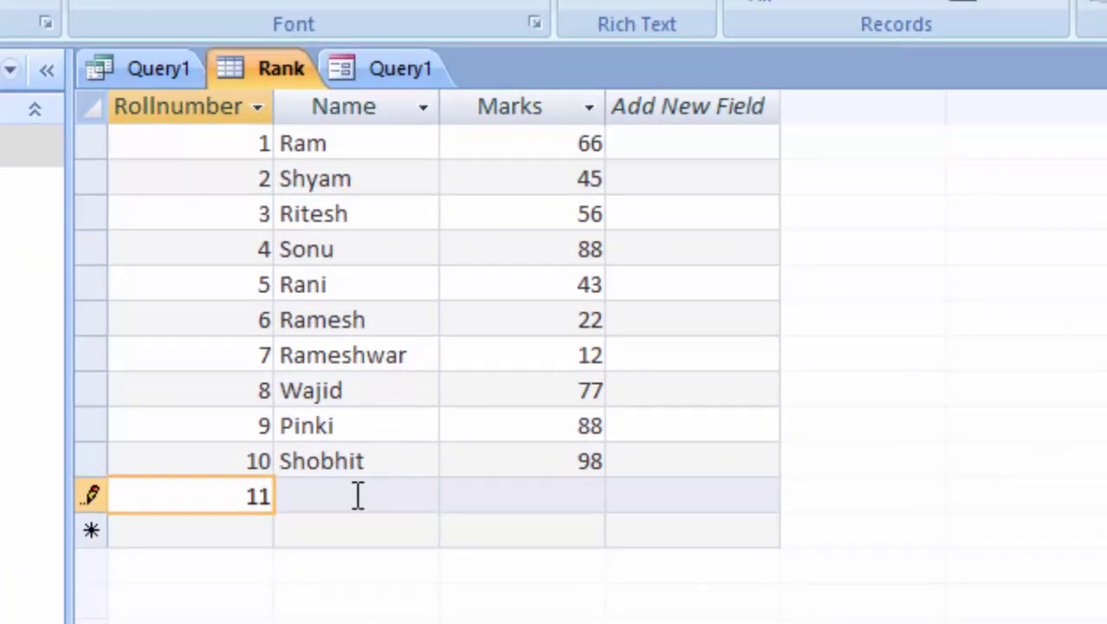
left_click(359, 495)
type("S")
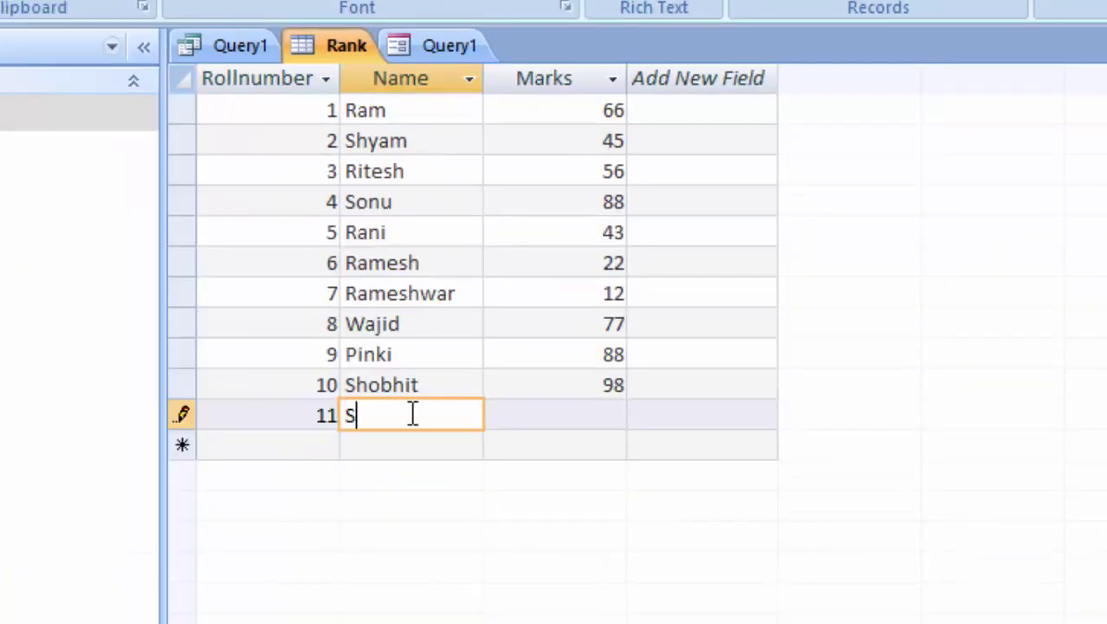
type("aumya")
key("Tab")
type("12")
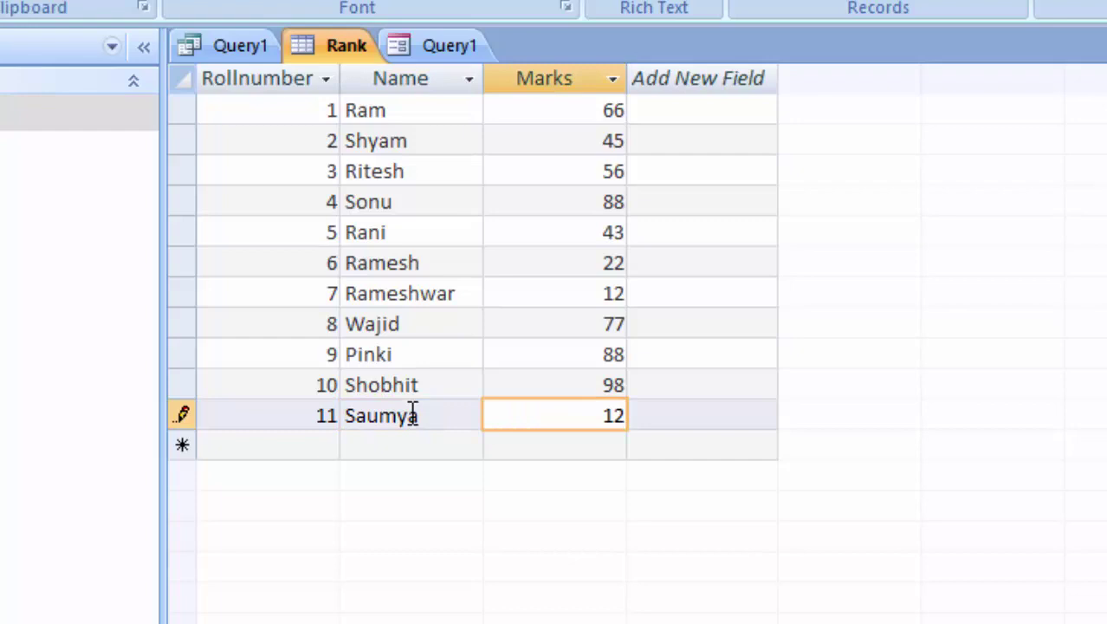
key("Tab")
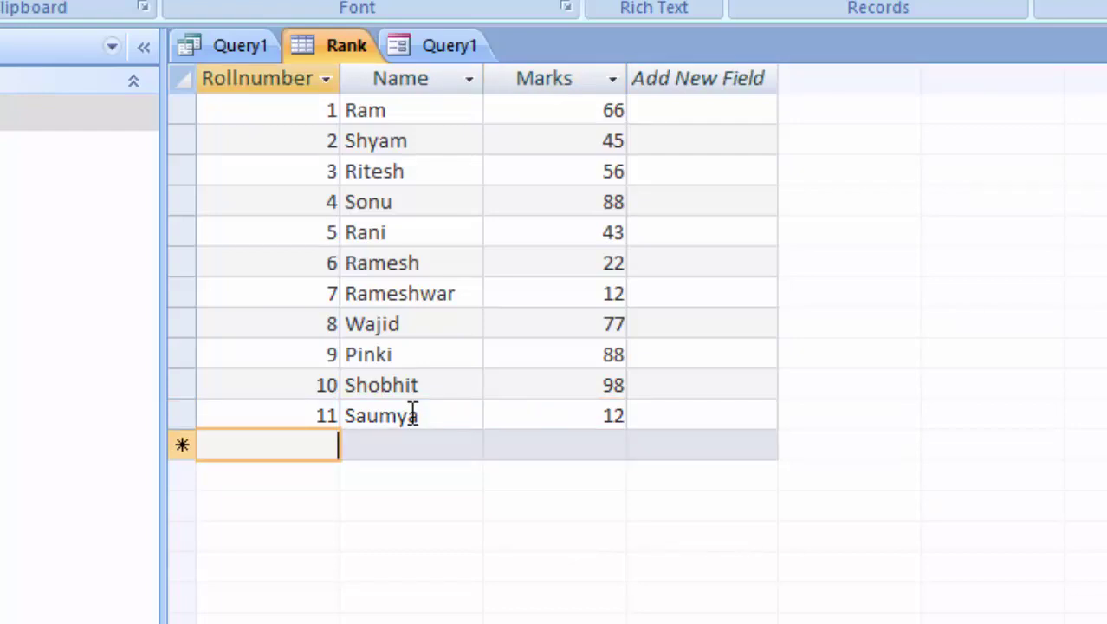
Add roll number 12 with 55 marks
type("12")
key("Tab")
type("Pranja")
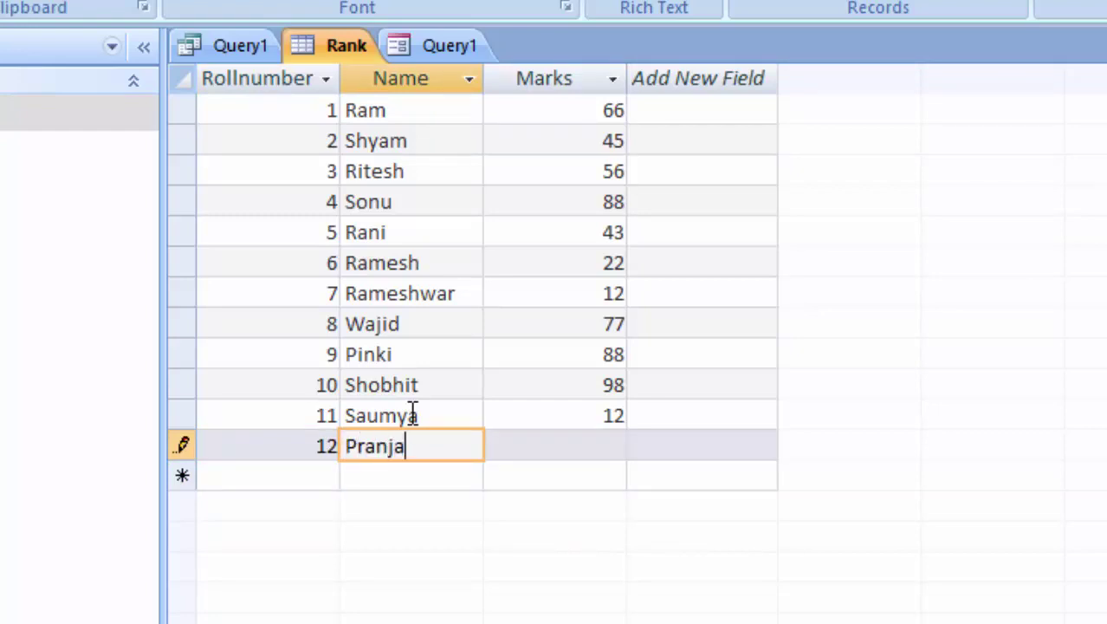
type("l")
key("Tab")
type("55")
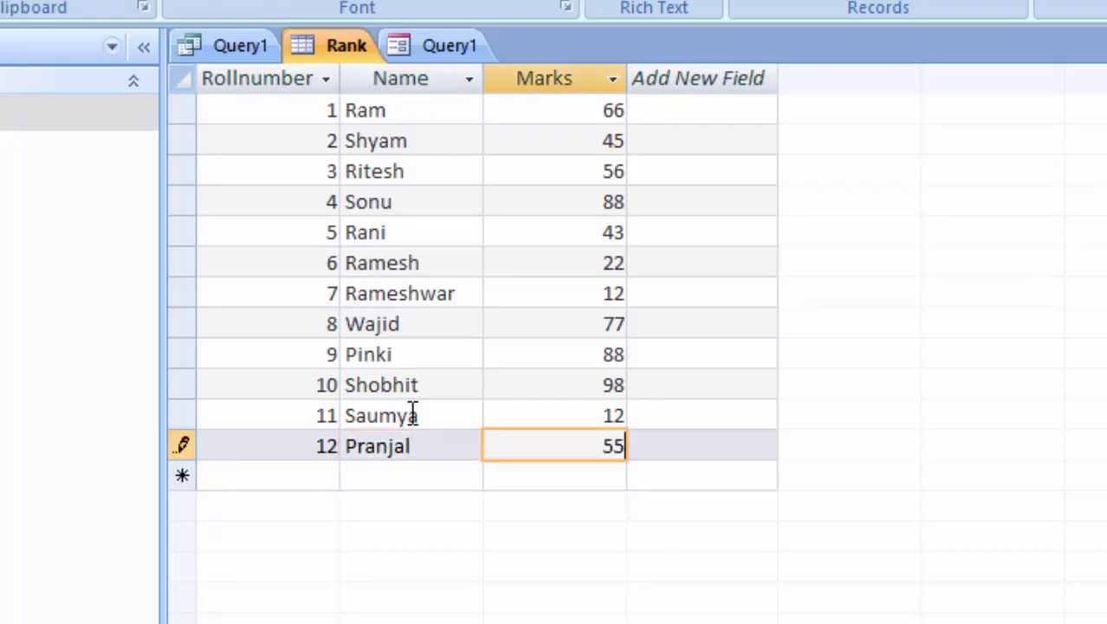
key("Tab")
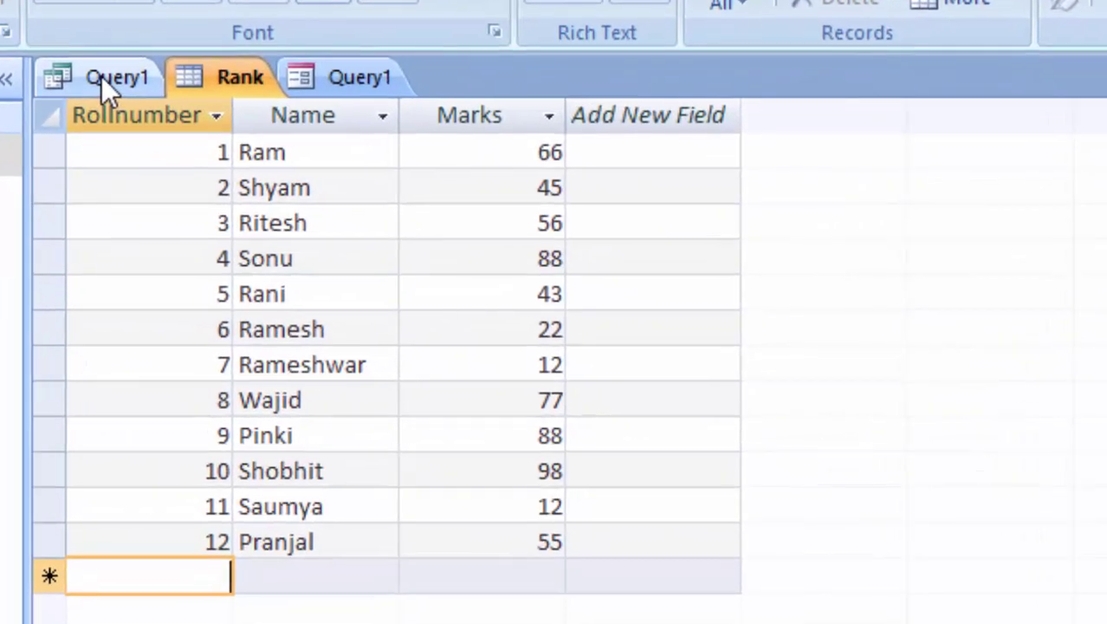
Rerun Query1 from SQL view for all 12 students, then jump to the form's last record
left_click(309, 188)
left_click(101, 78)
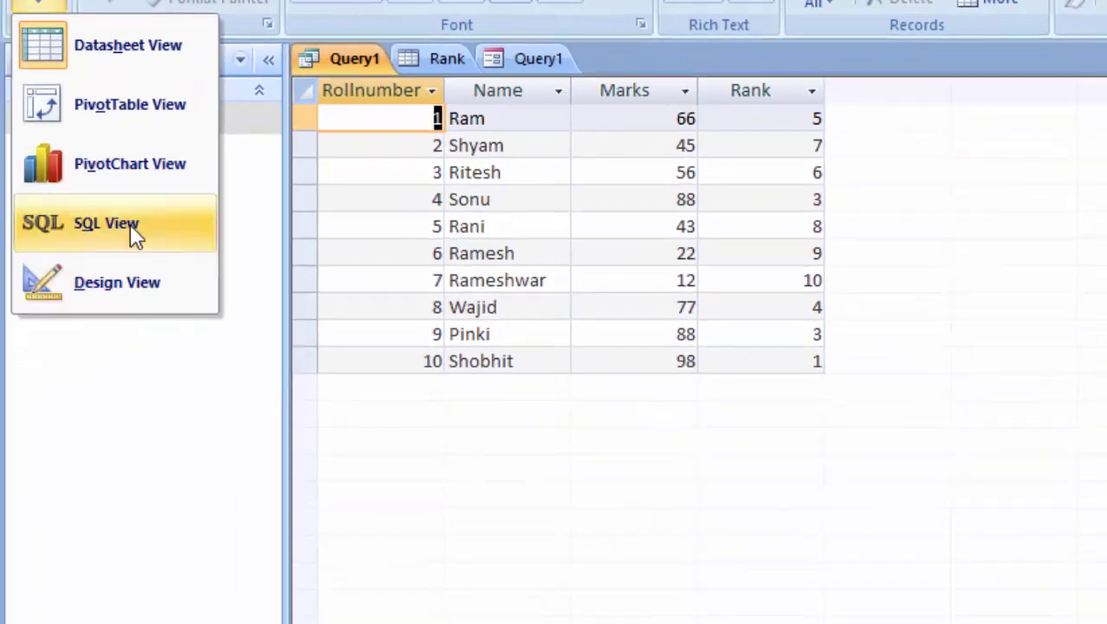
left_click(8, 259)
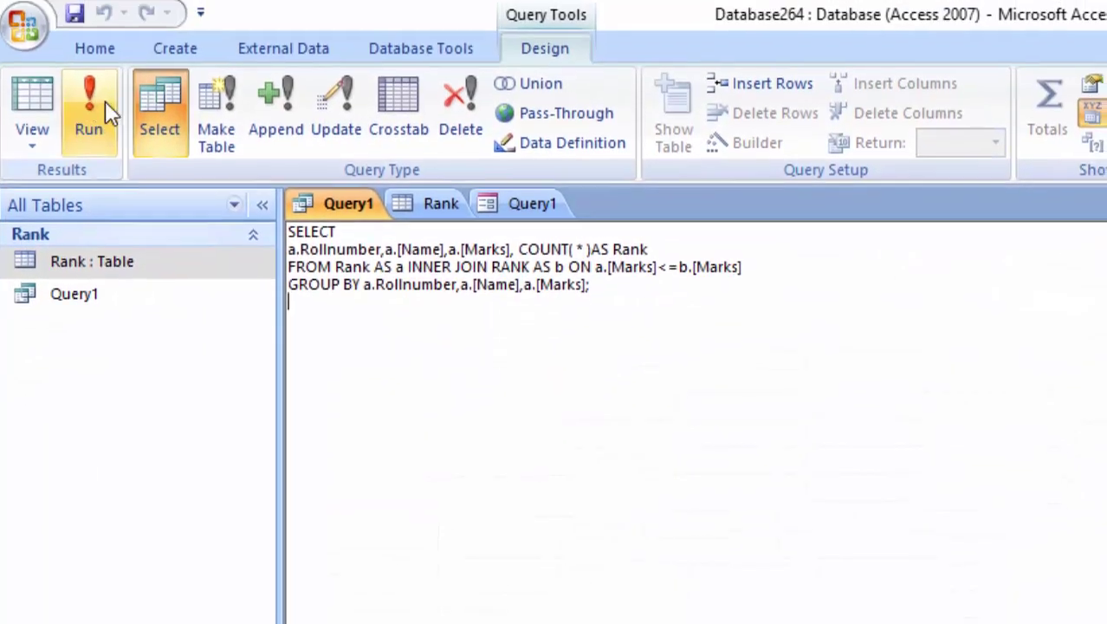
left_click(105, 100)
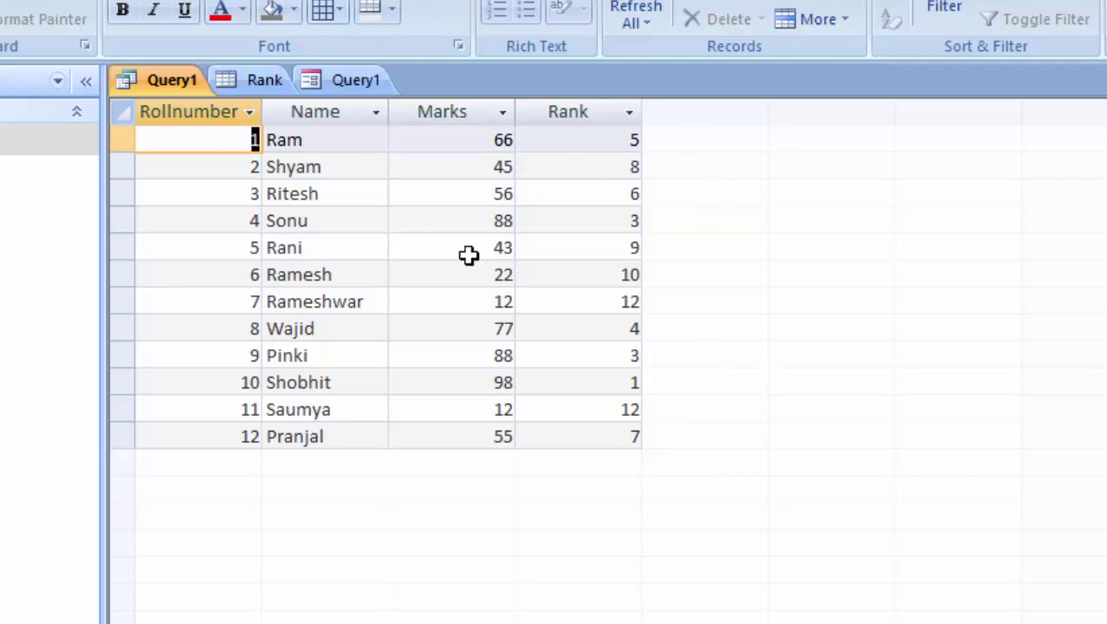
left_click(373, 80)
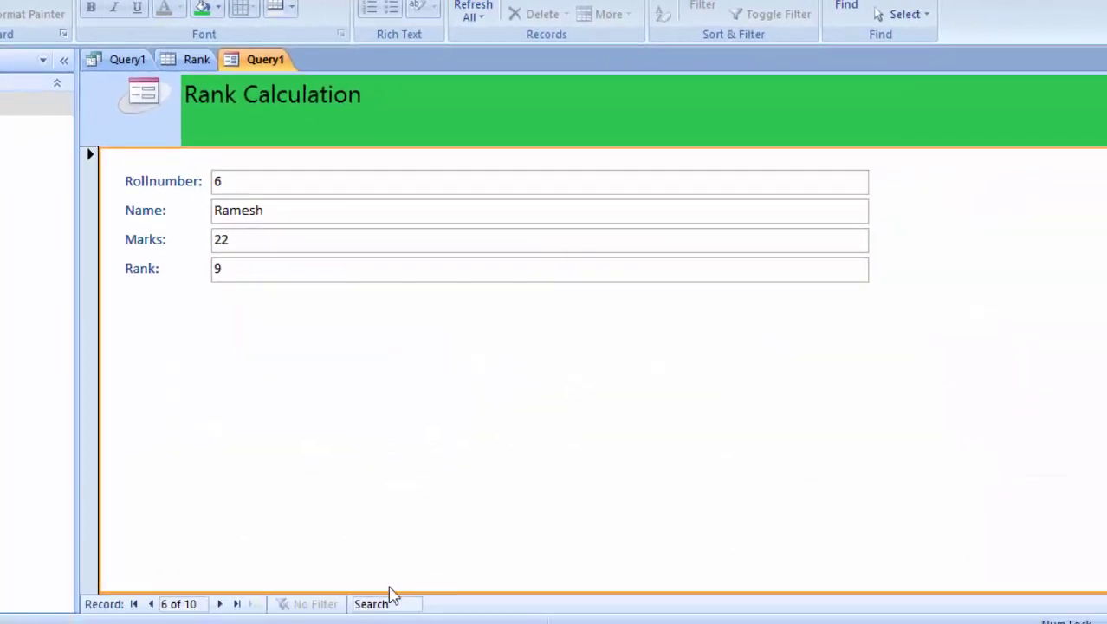
left_click(234, 605)
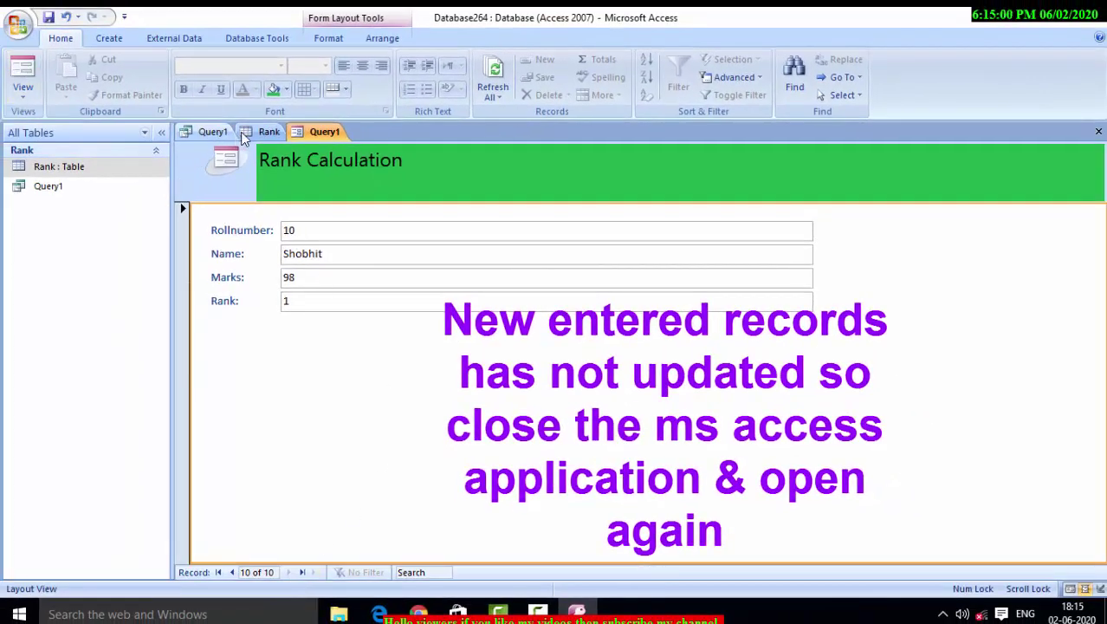
Save the Rank Calculation form from the Office menu under the name 'Rank calc'
left_click(209, 131)
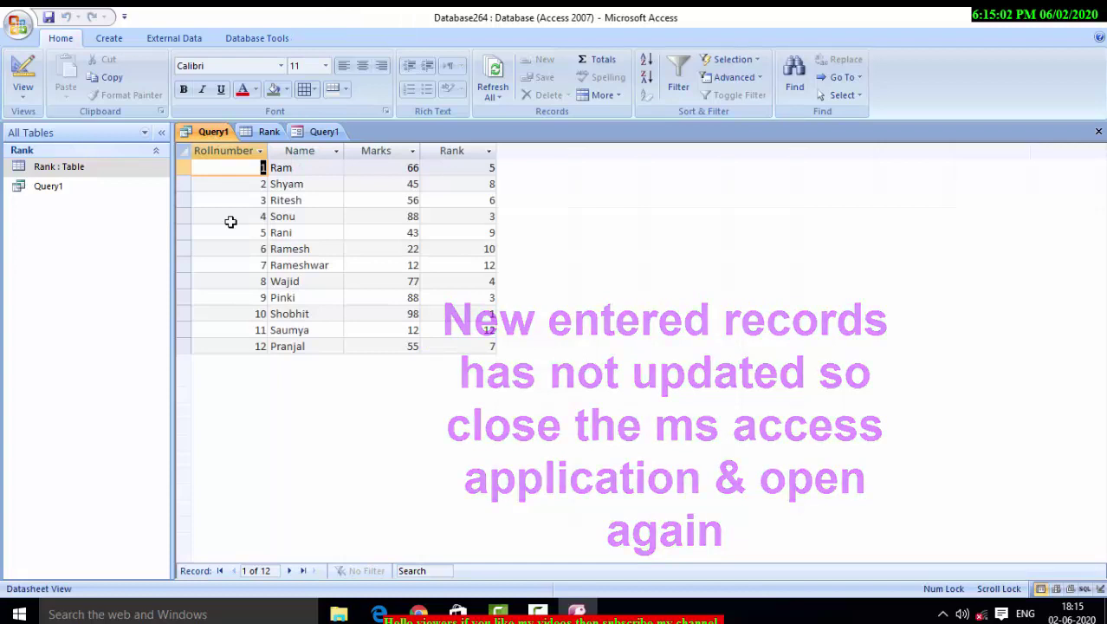
left_click(321, 132)
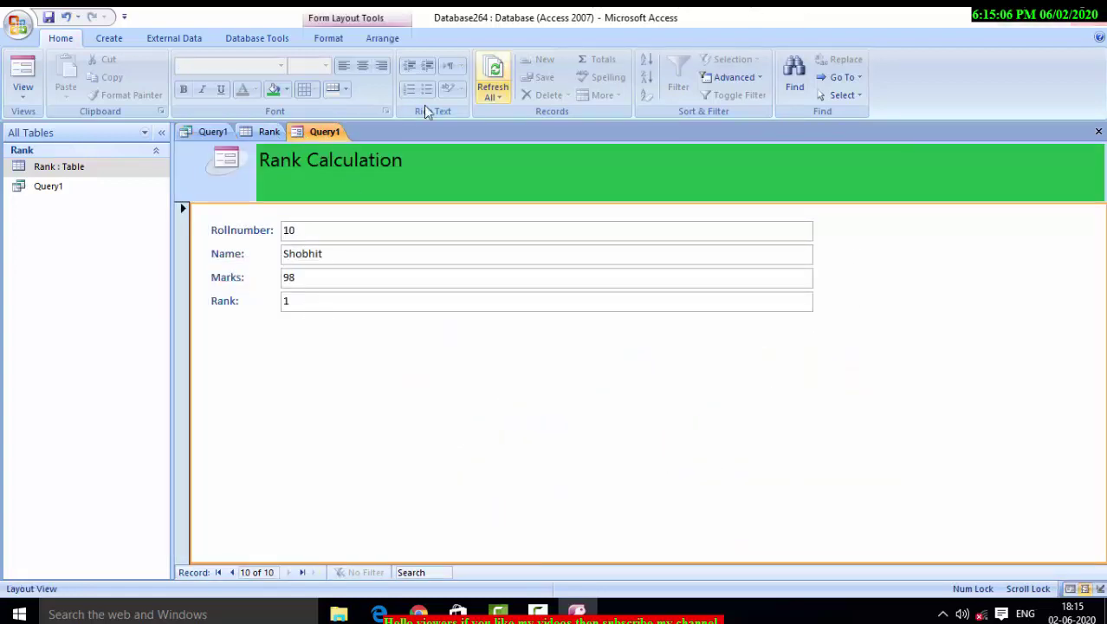
left_click(17, 24)
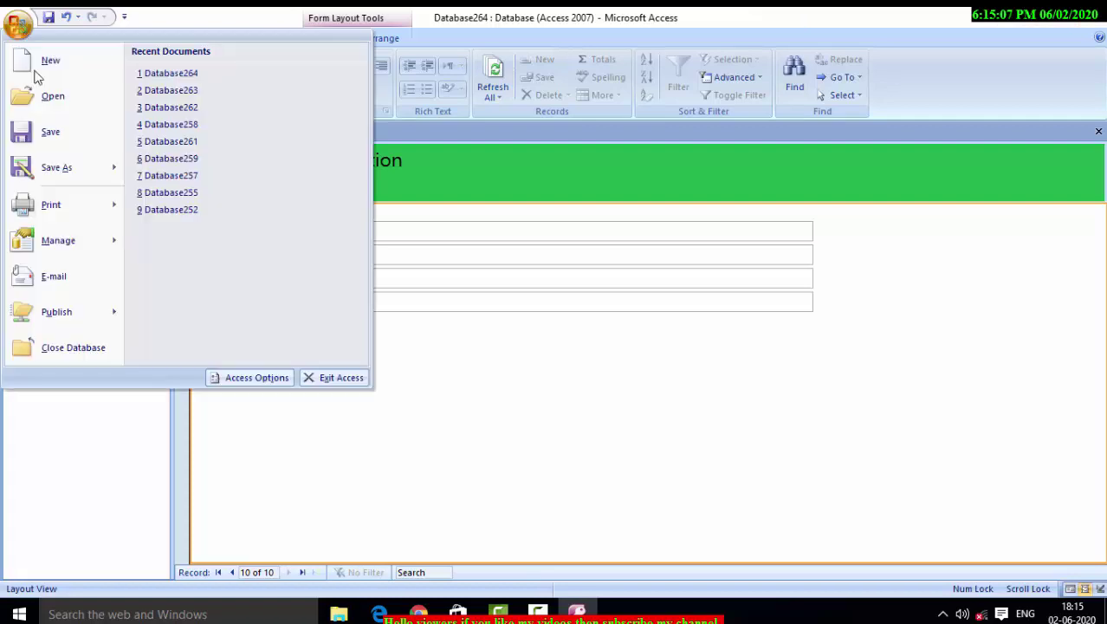
left_click(62, 138)
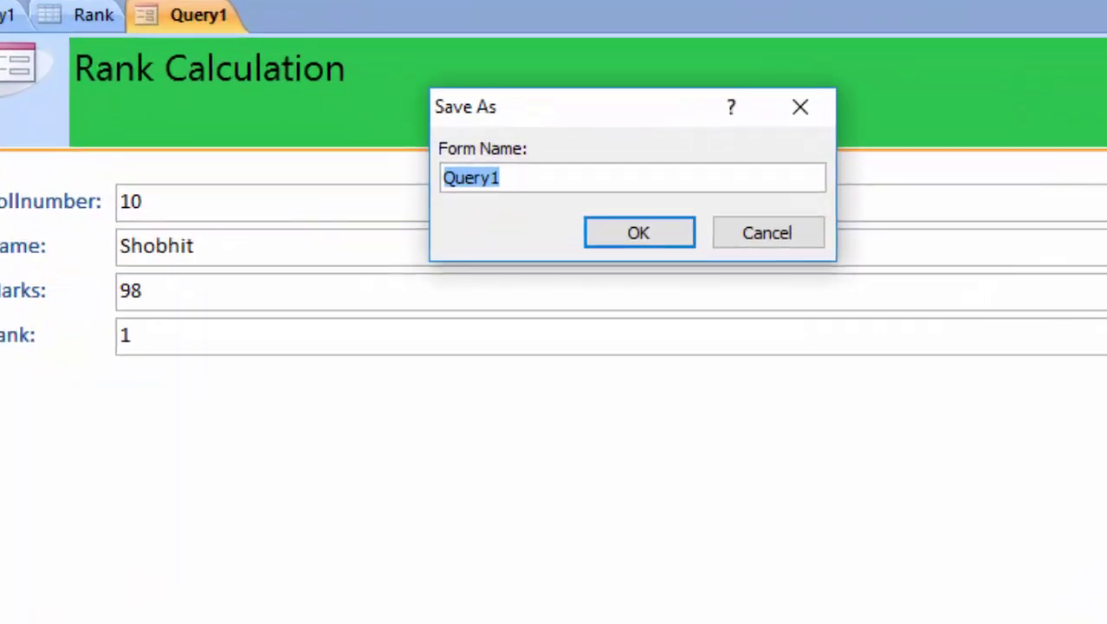
key("BackSpace")
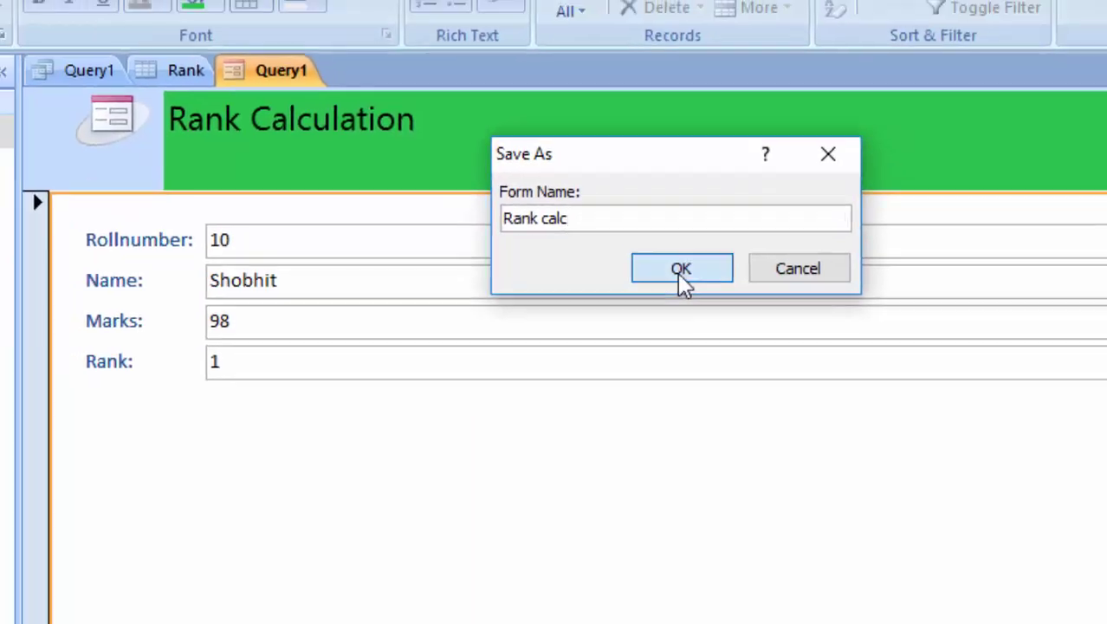
left_click(640, 235)
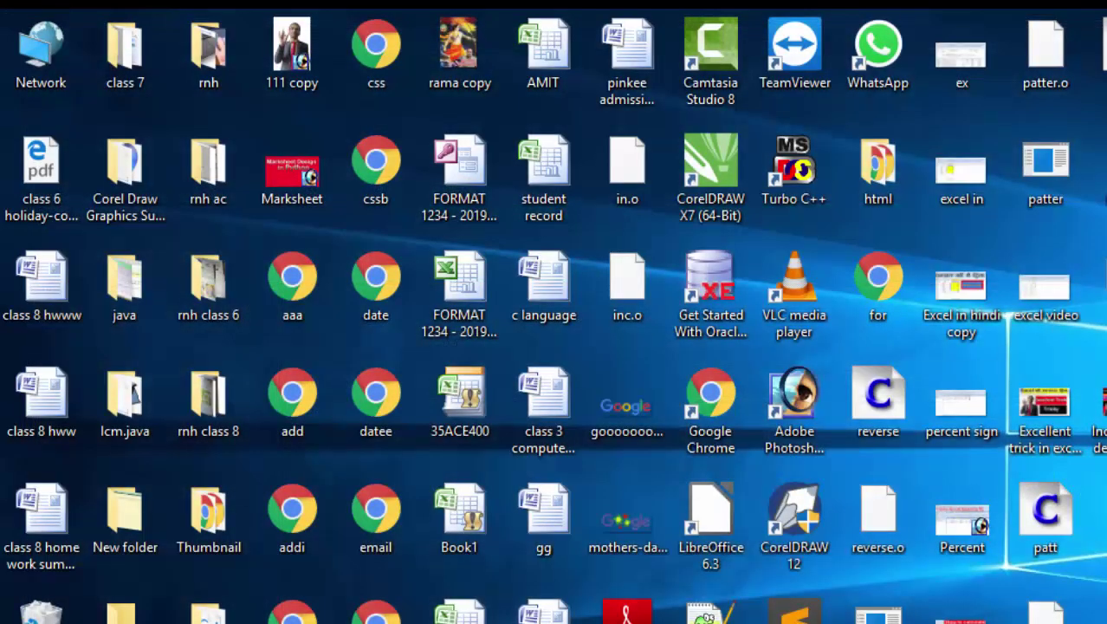
Relaunch Access, open Database264, and open the Rank calc form
key("super")
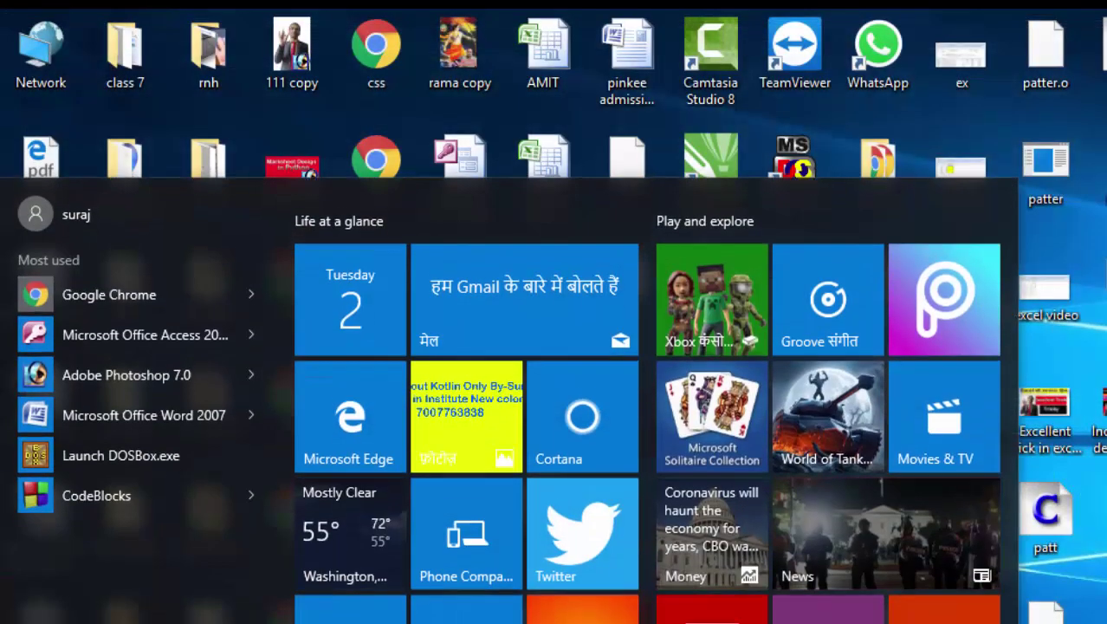
left_click(142, 319)
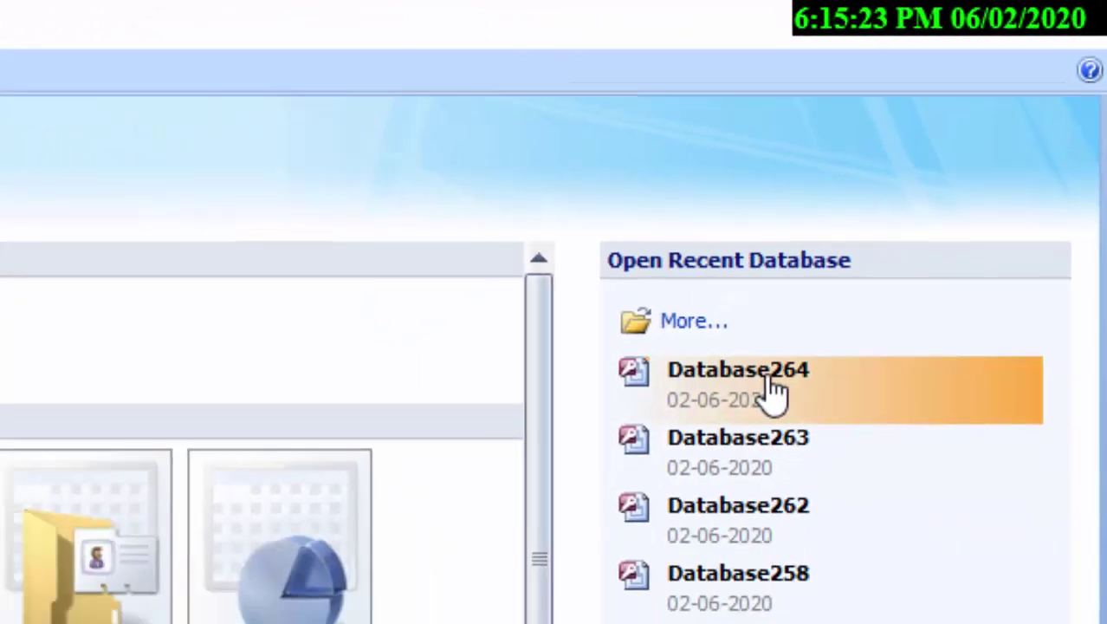
left_click(774, 391)
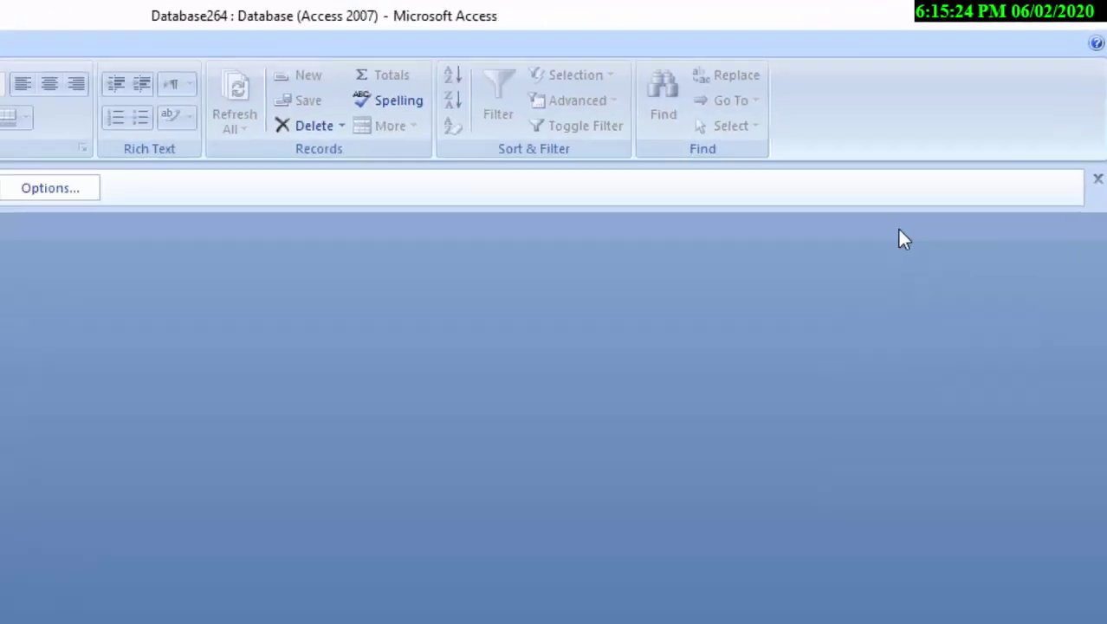
left_click(91, 240)
double_click(91, 240)
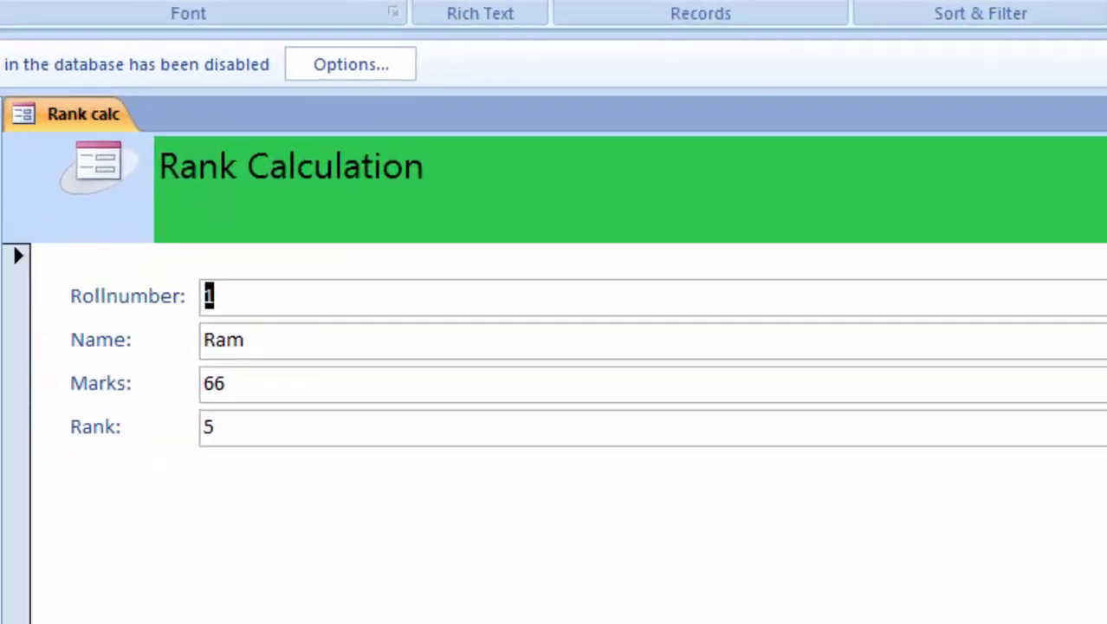
Page through the form to record 12, with 55 marks ranked 7
key("Page_Down")
key("Page_Down")
key("Page_Down")
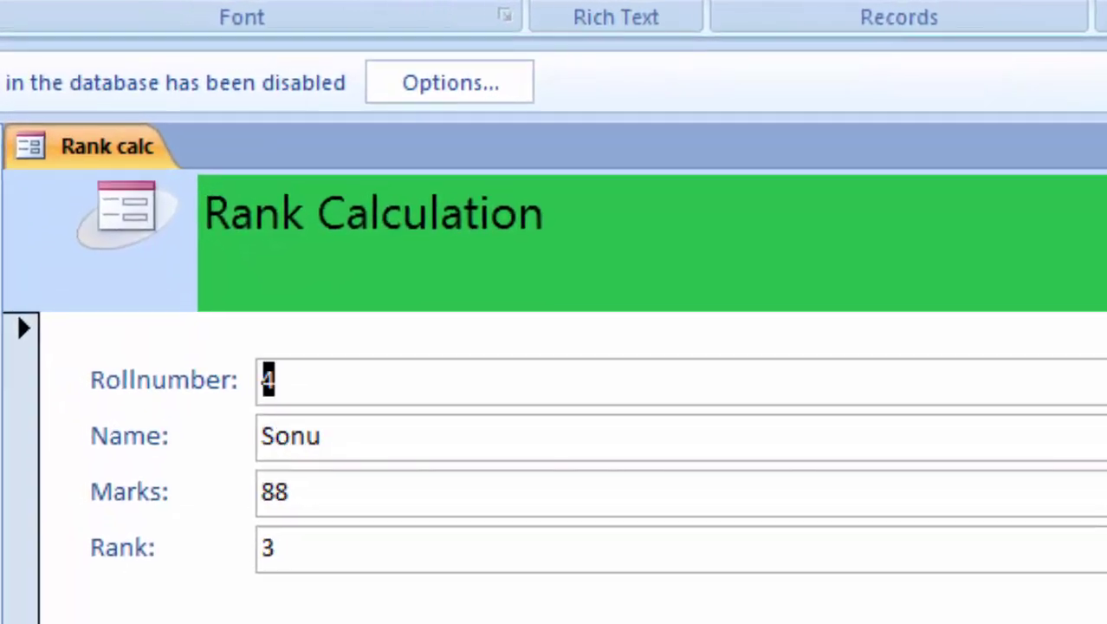
key("Page_Down")
key("Page_Down")
key("Page_Down")
key("Page_Down")
key("Page_Down")
key("Page_Down")
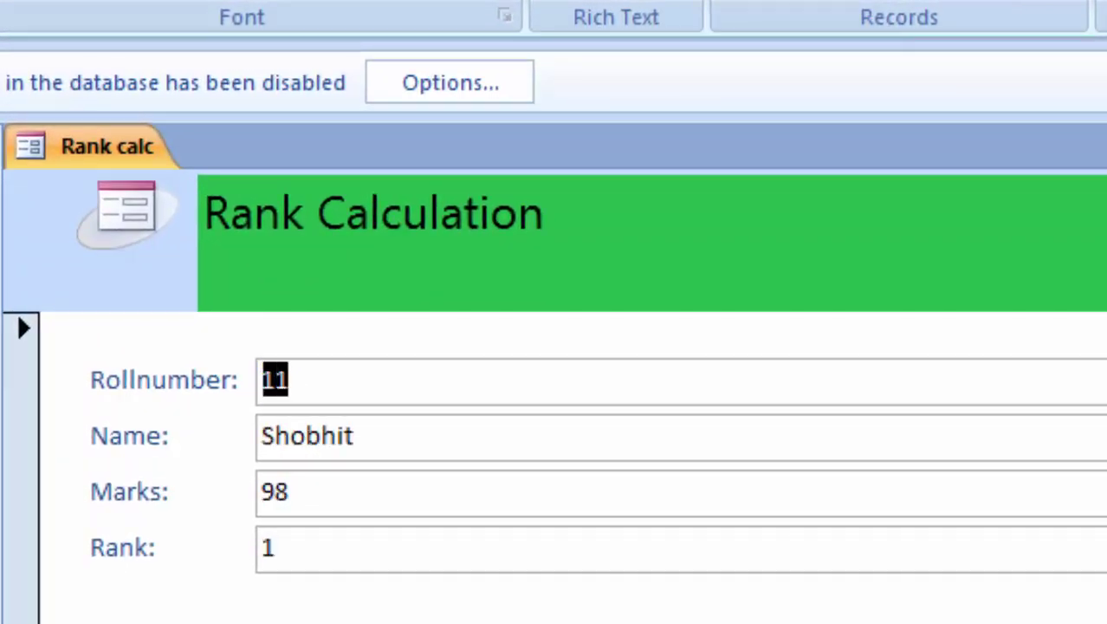
key("Page_Down")
key("Page_Down")
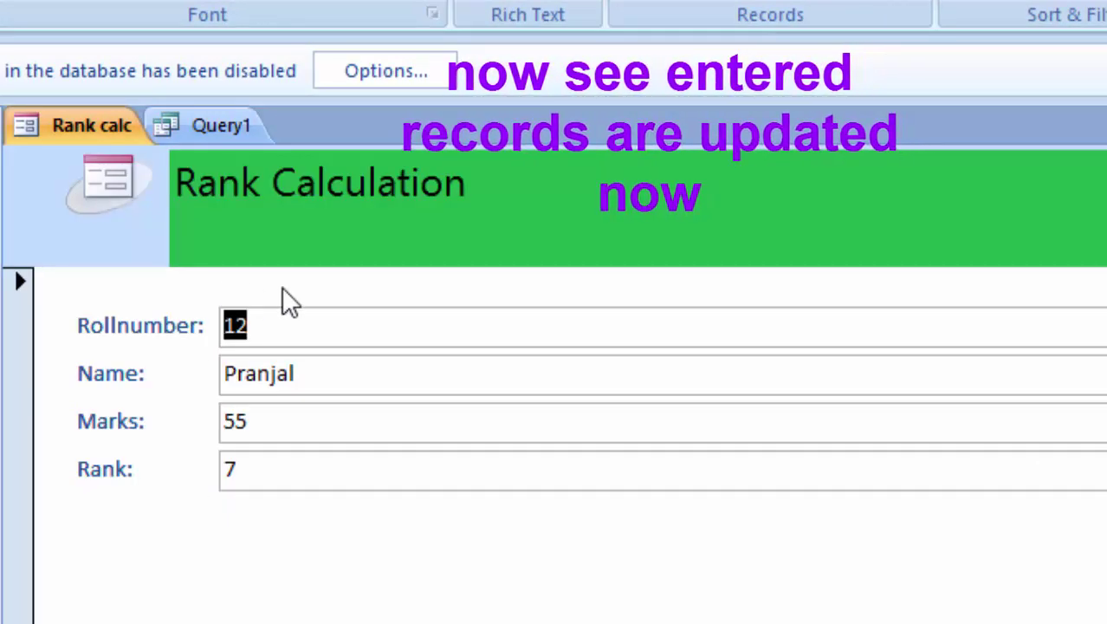
left_click(316, 338)
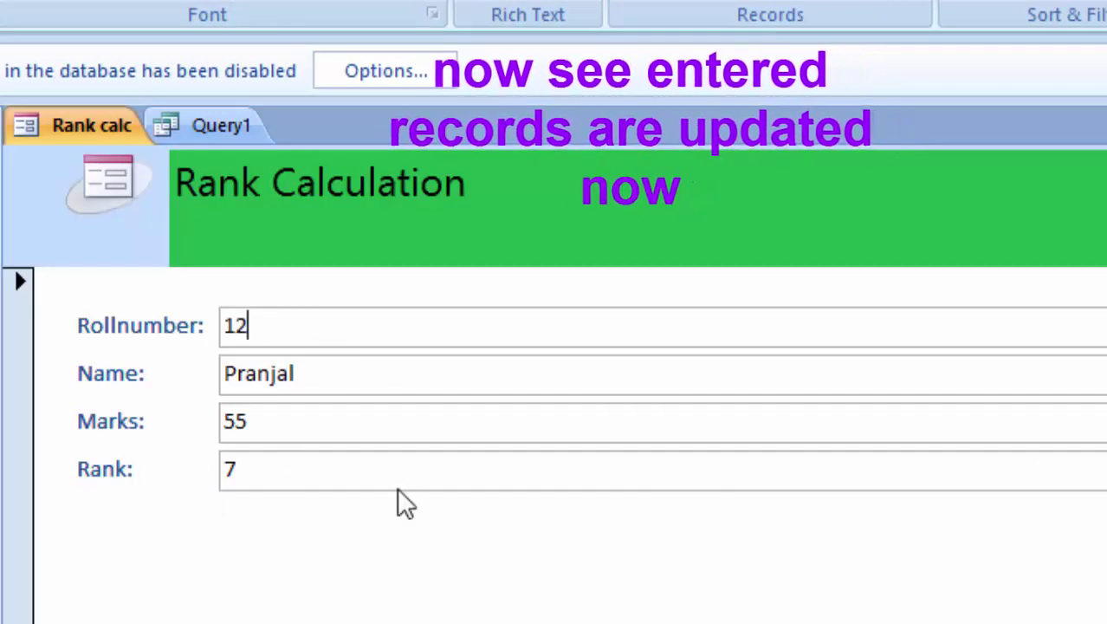